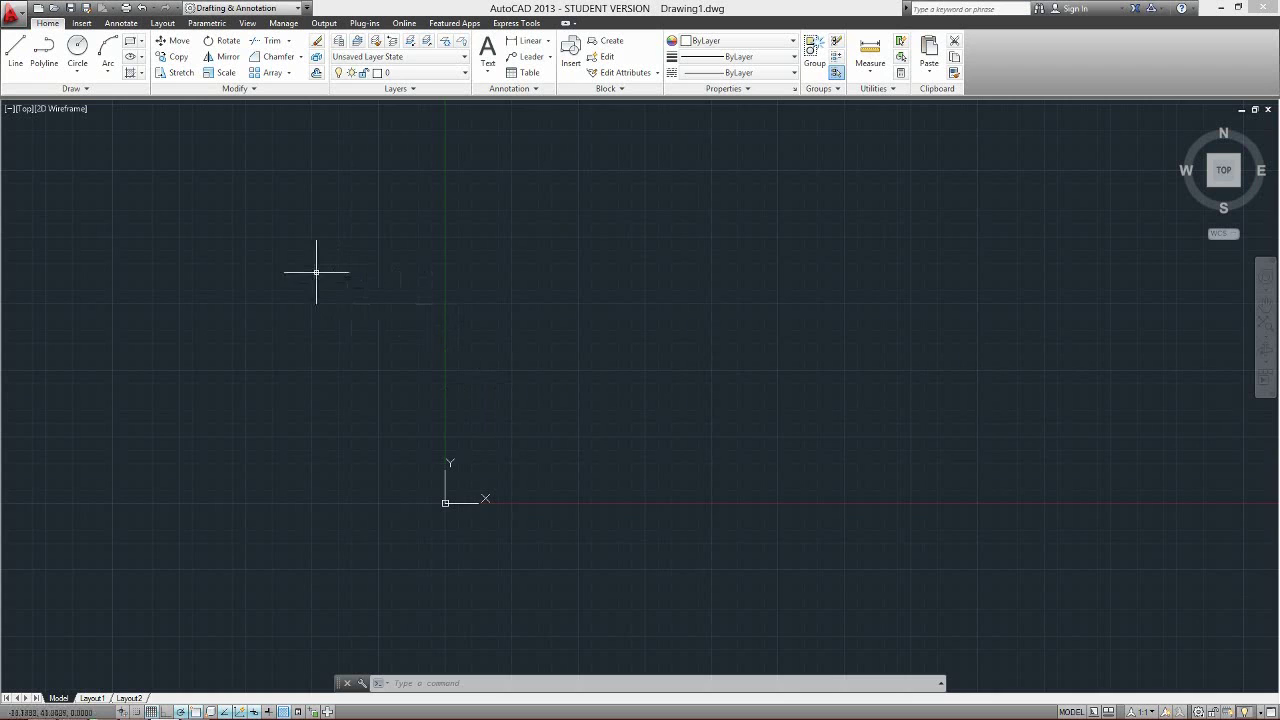
# Step: Draw a 20 by 20 rectangle with its lower-left corner just above and to the right of the origin
pyautogui.moveTo(316, 271); pyautogui.dragTo(259, 290, button='middle')
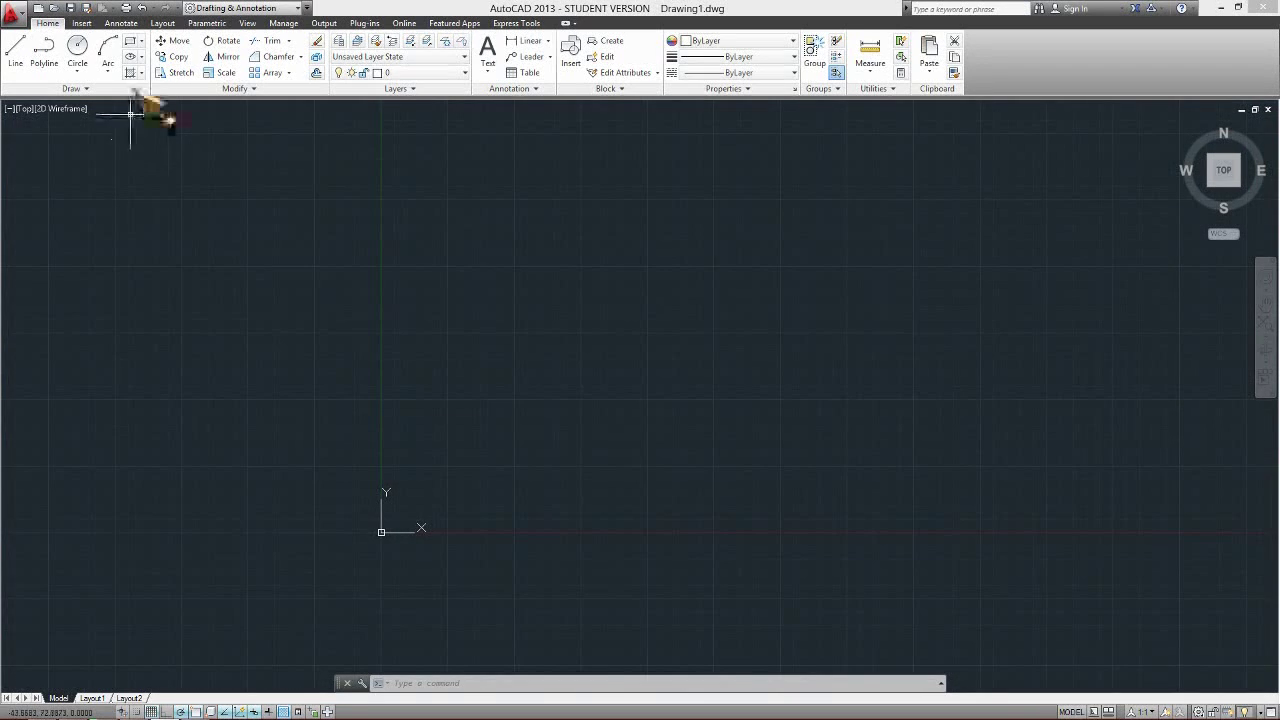
pyautogui.click(132, 41)
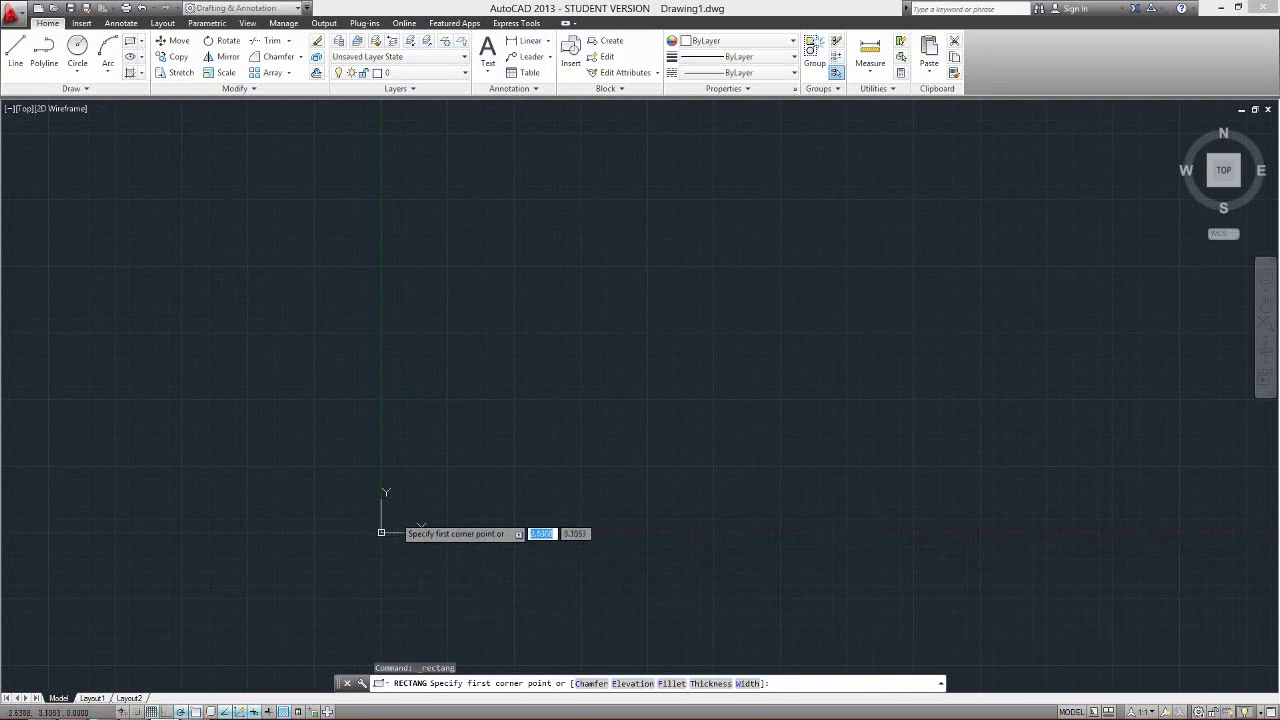
pyautogui.click(395, 516)
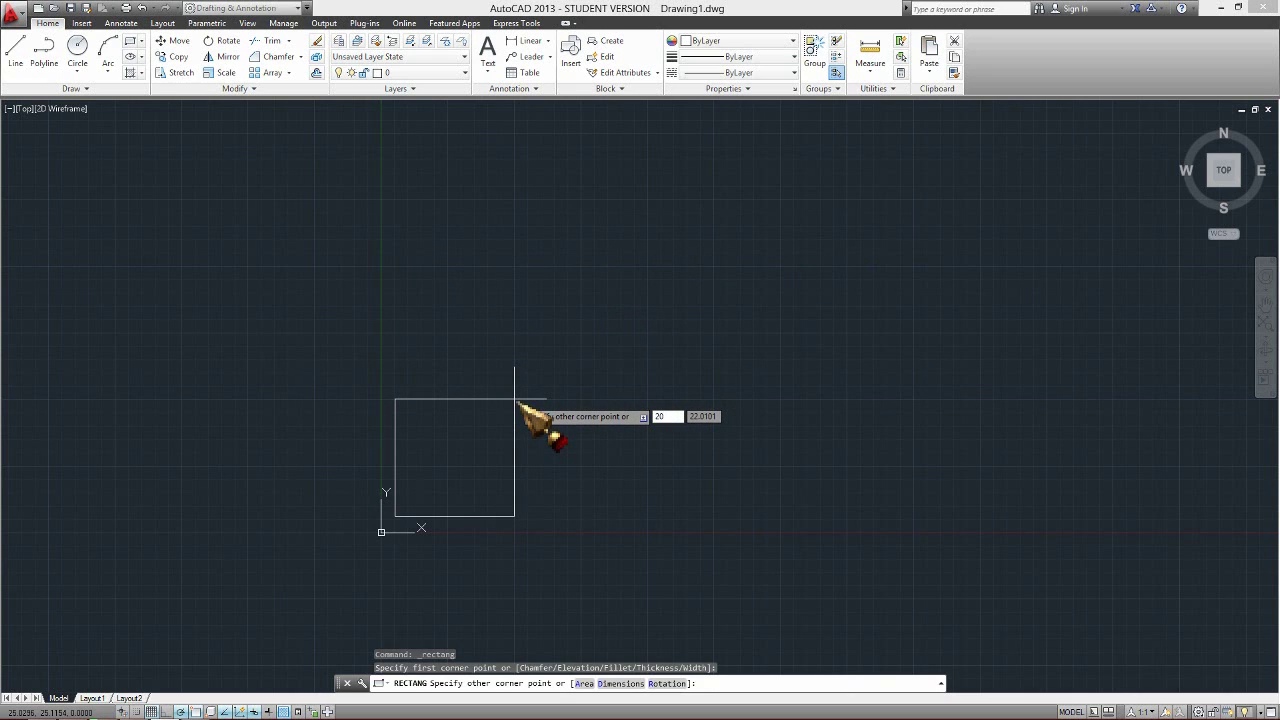
pyautogui.press('Return')
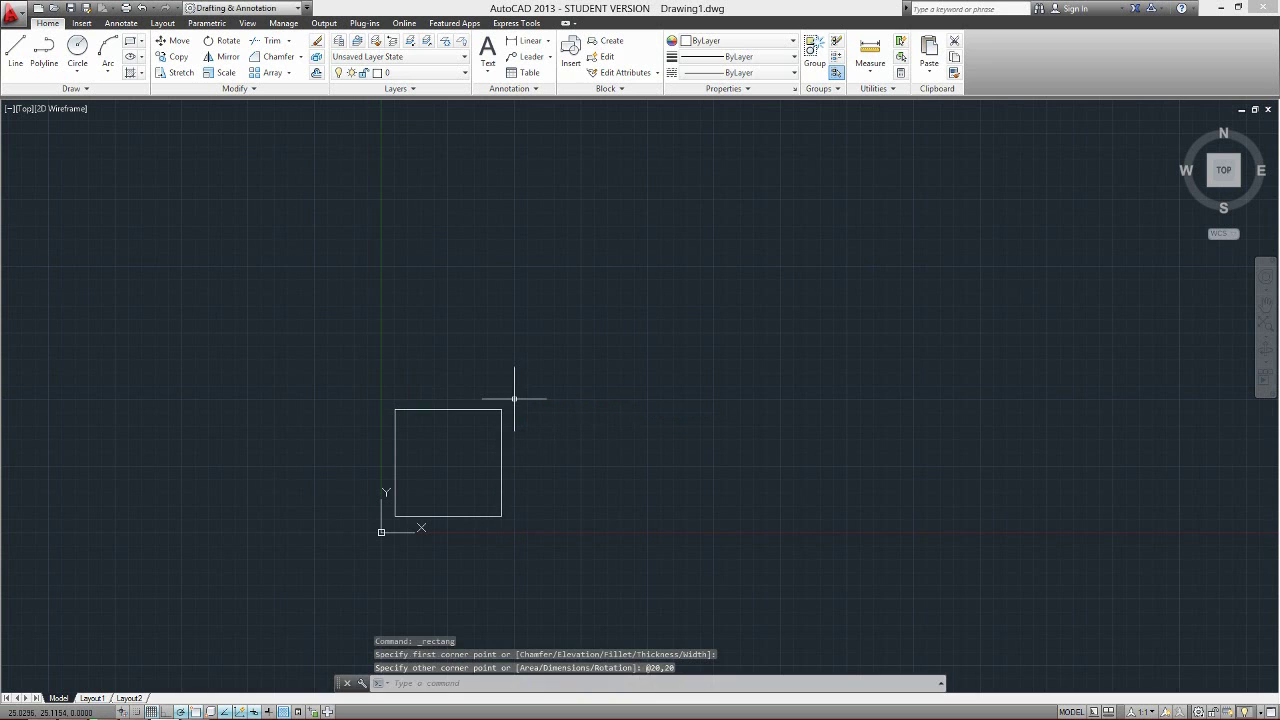
# Step: Draw a circle of radius 5 centred in the square
pyautogui.scroll(3, 452, 453)
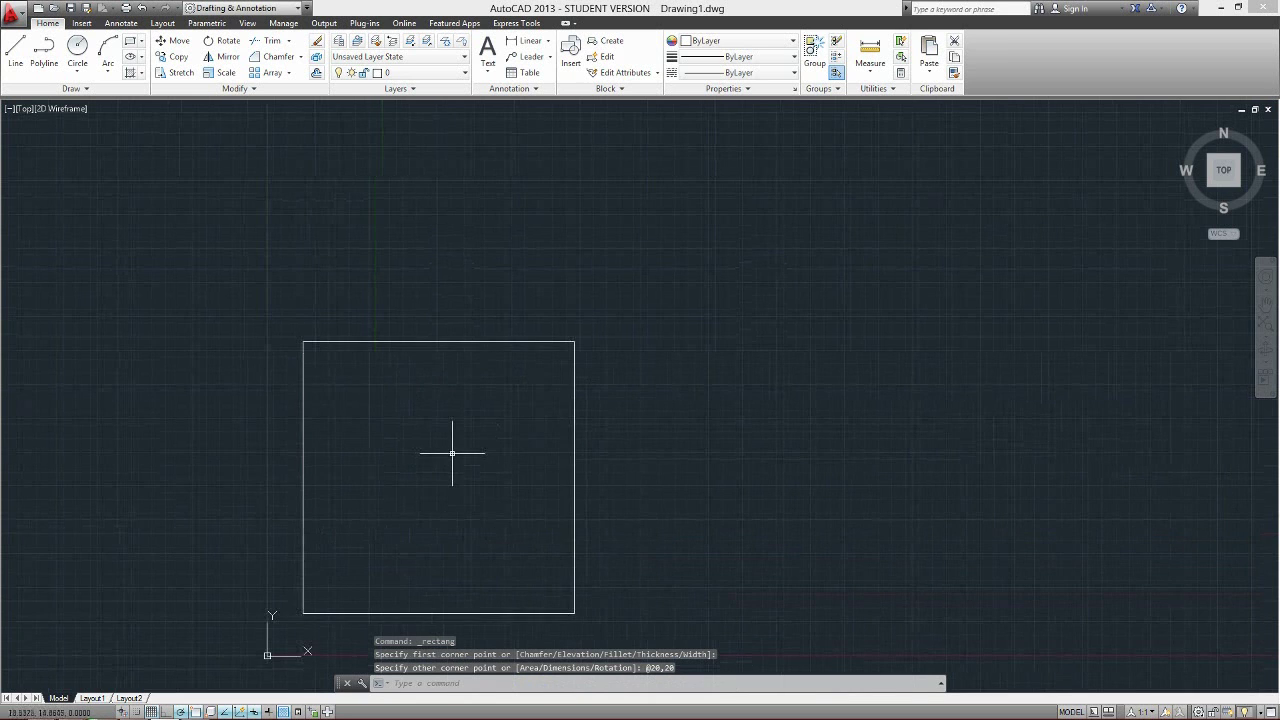
pyautogui.moveTo(443, 486); pyautogui.dragTo(591, 386, button='middle')
pyautogui.scroll(2, 588, 378)
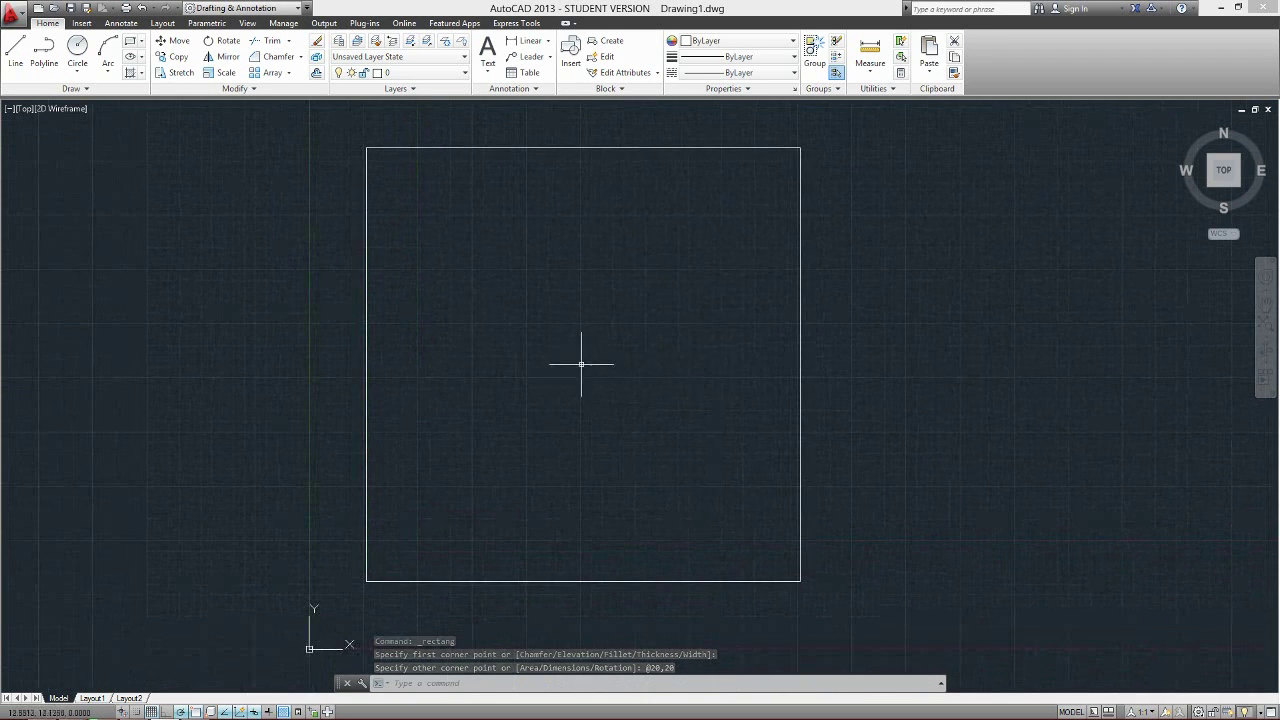
pyautogui.click(77, 50)
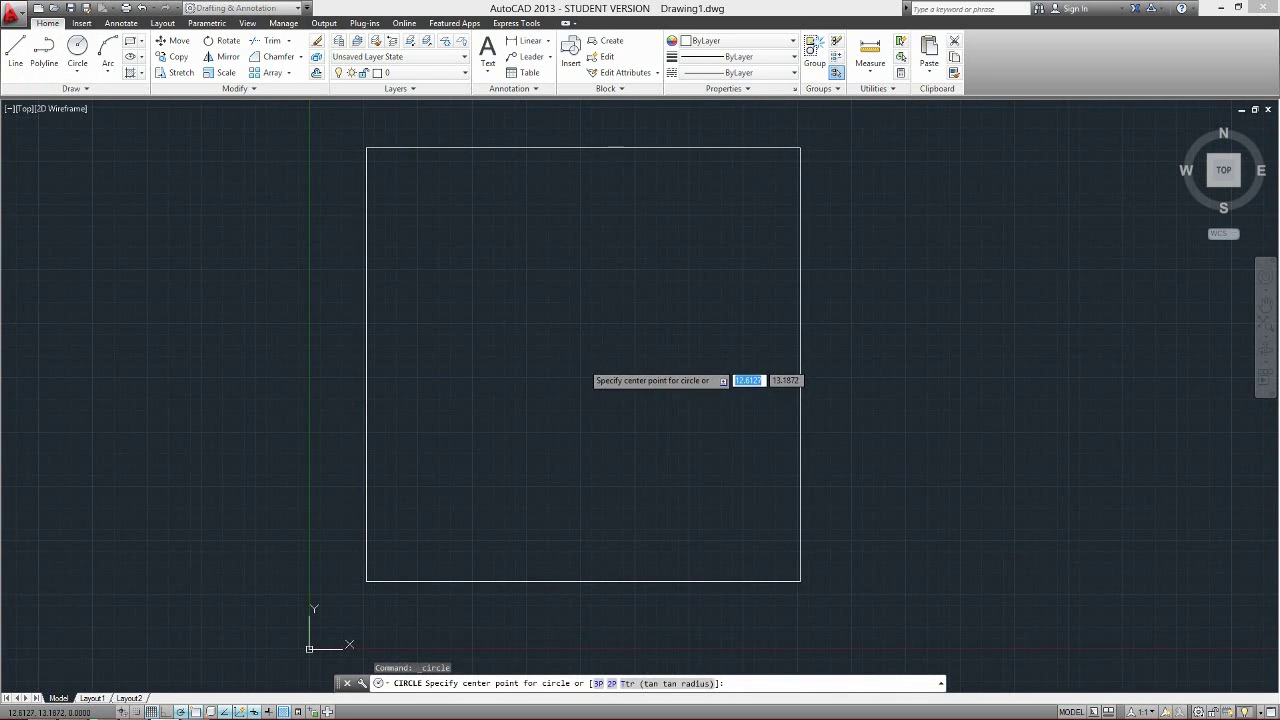
pyautogui.click(583, 362)
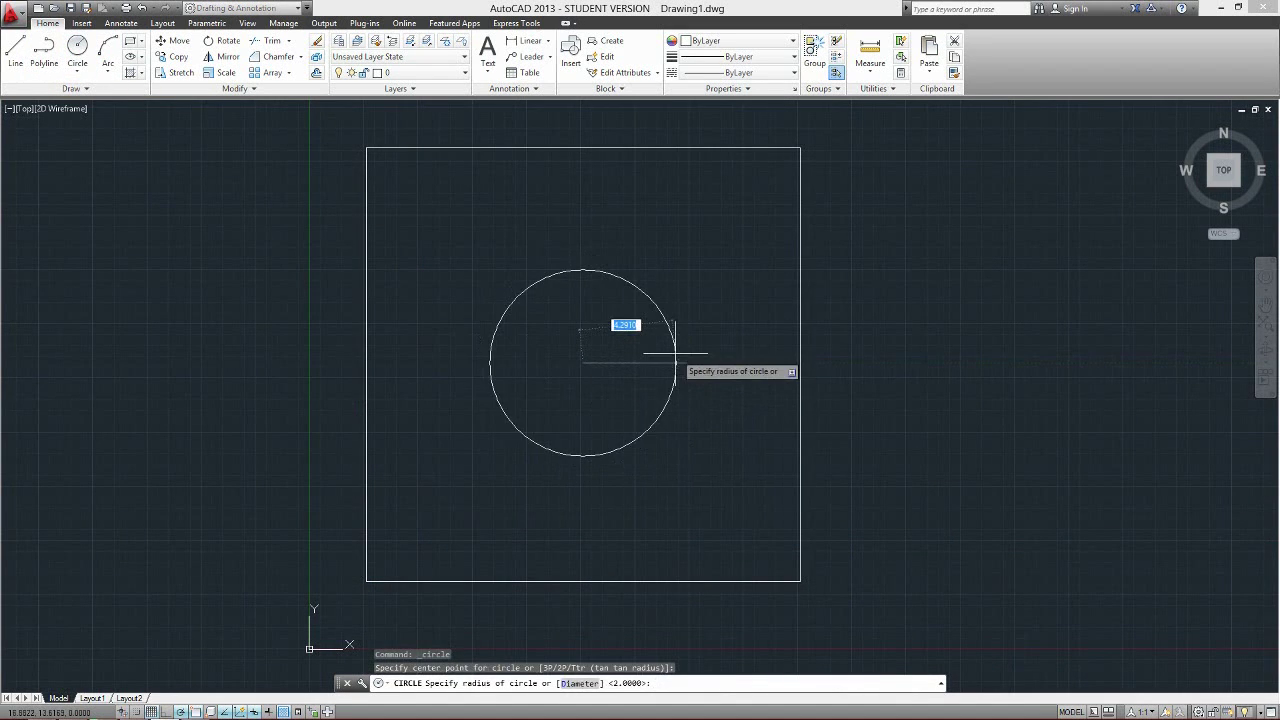
pyautogui.press('Return')
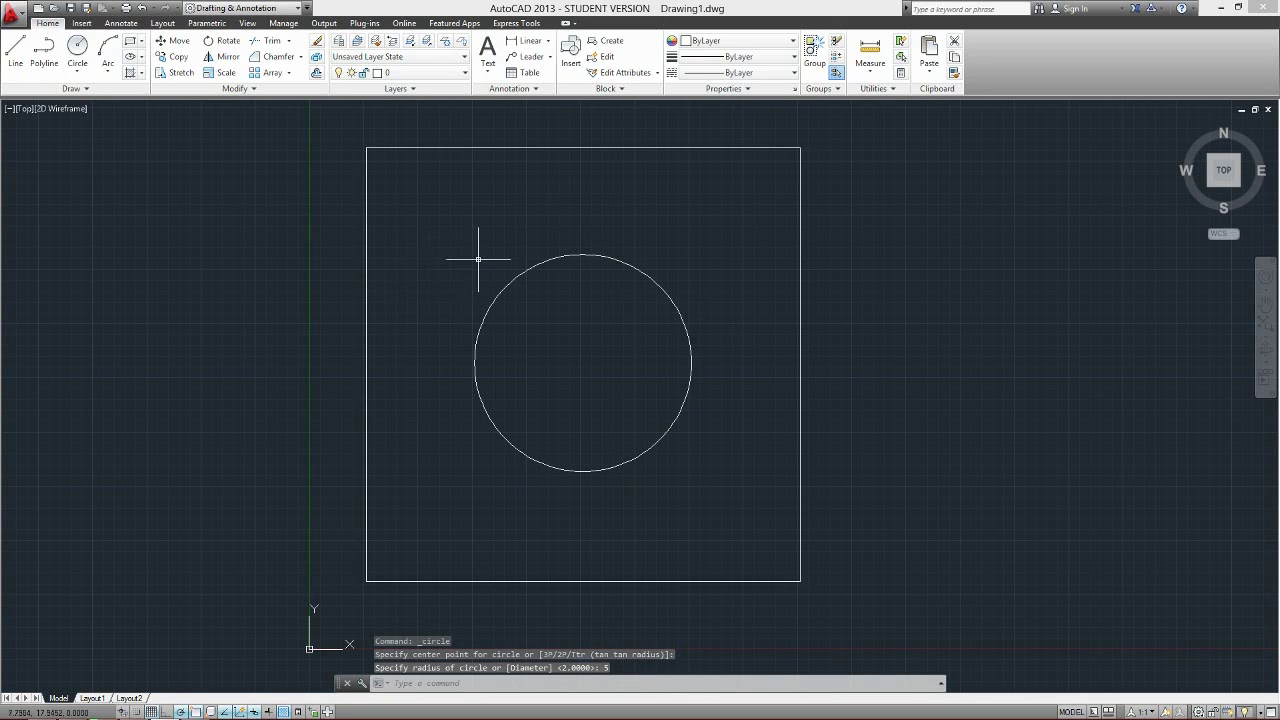
# Step: Move the circle straight down out of the square, using the square's upper-right corner as base point and its lower-right corner as destination
pyautogui.click(174, 41)
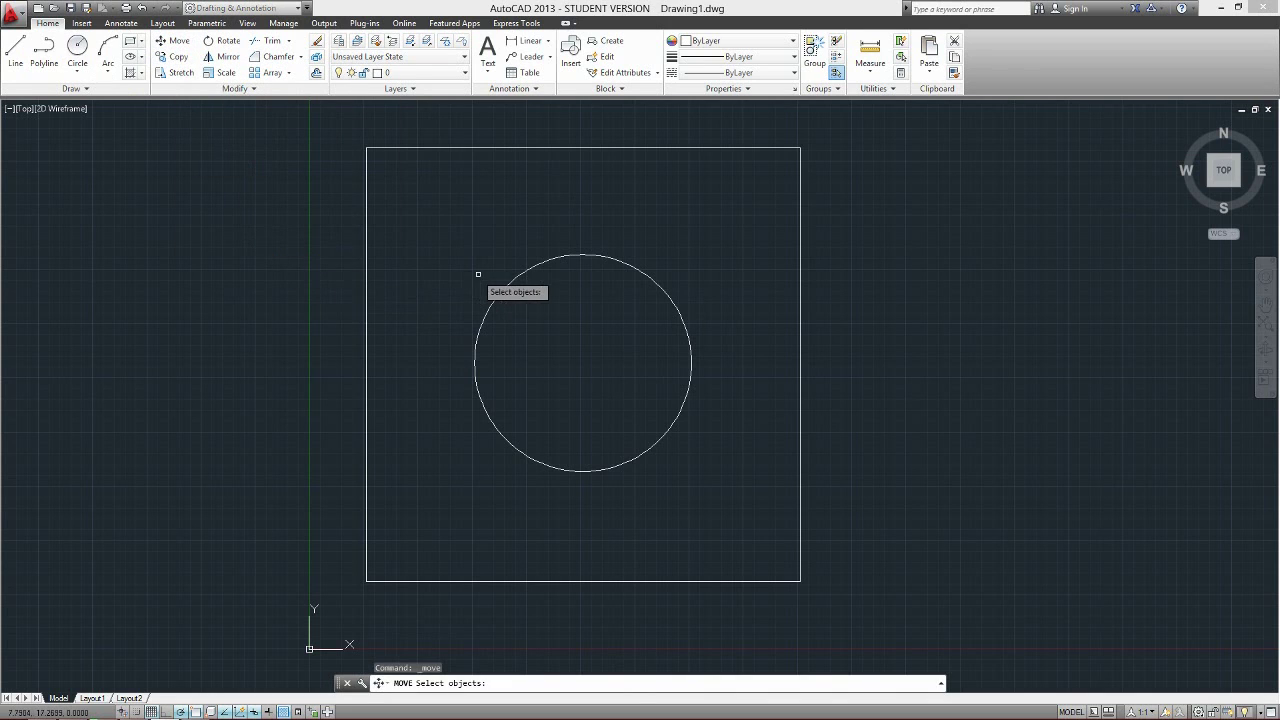
pyautogui.click(513, 281)
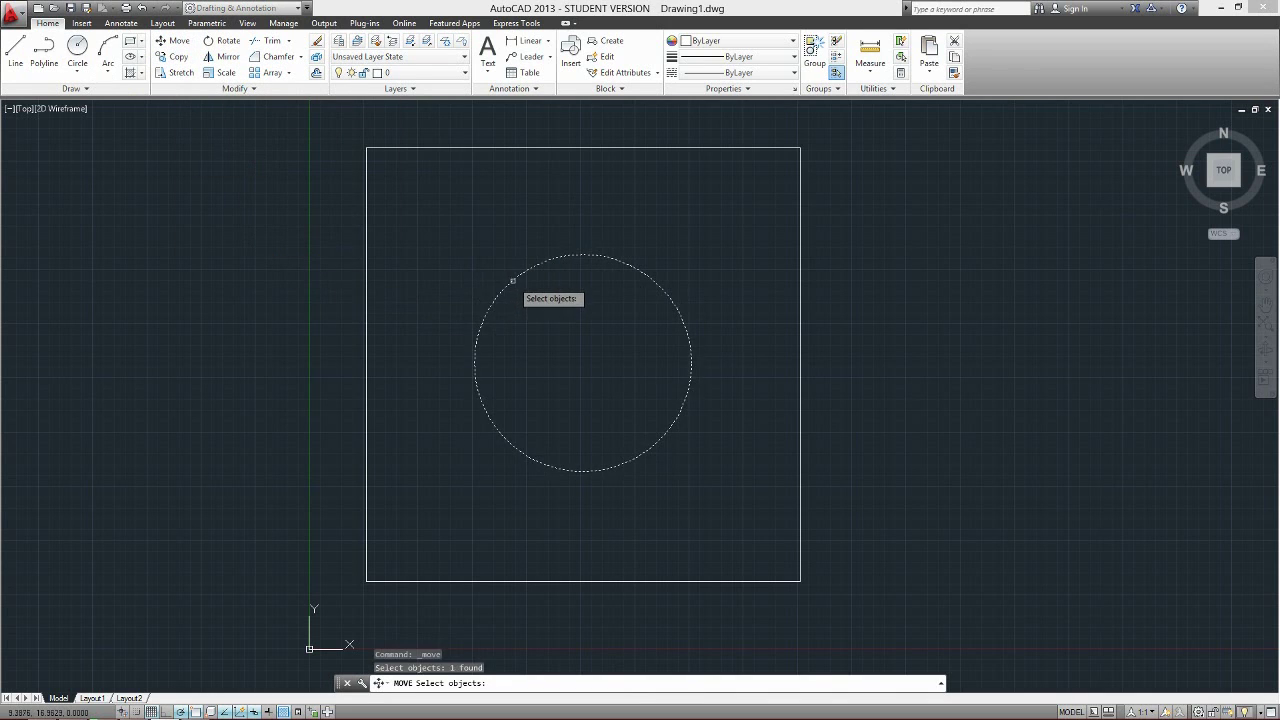
pyautogui.press('Return')
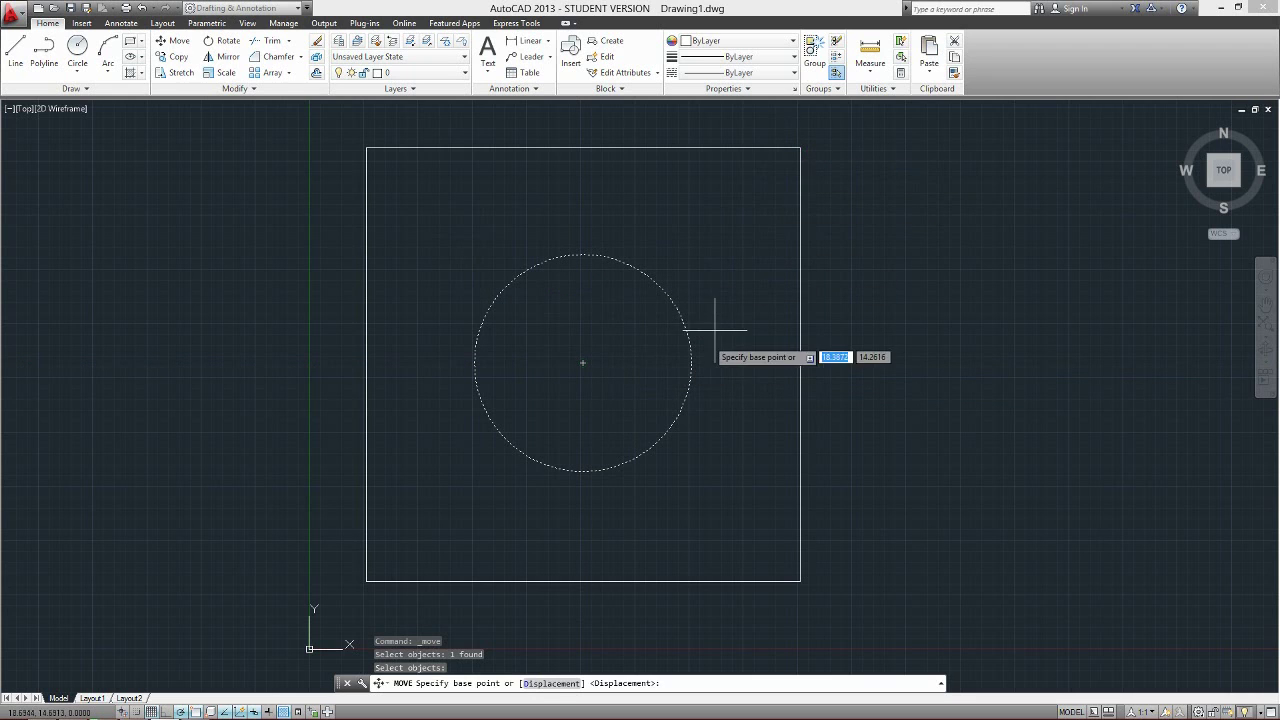
pyautogui.click(800, 148)
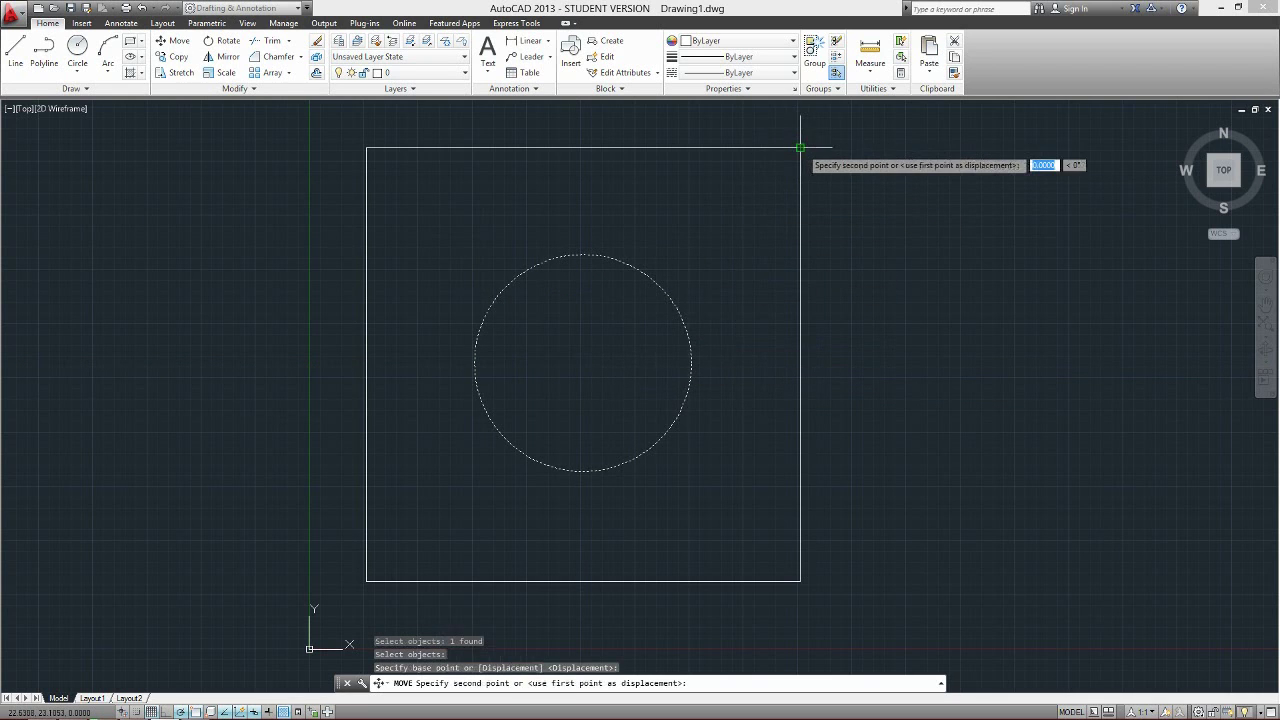
pyautogui.click(801, 580)
# Step: Rotate the square by 45 degrees about its lower-left corner
pyautogui.moveTo(784, 462)
pyautogui.mouseDown(button='middle')
pyautogui.moveTo(766, 434)
pyautogui.moveTo(797, 277)
pyautogui.moveTo(923, 486)
pyautogui.moveTo(890, 620)
pyautogui.moveTo(893, 381)
pyautogui.mouseUp(button='middle')
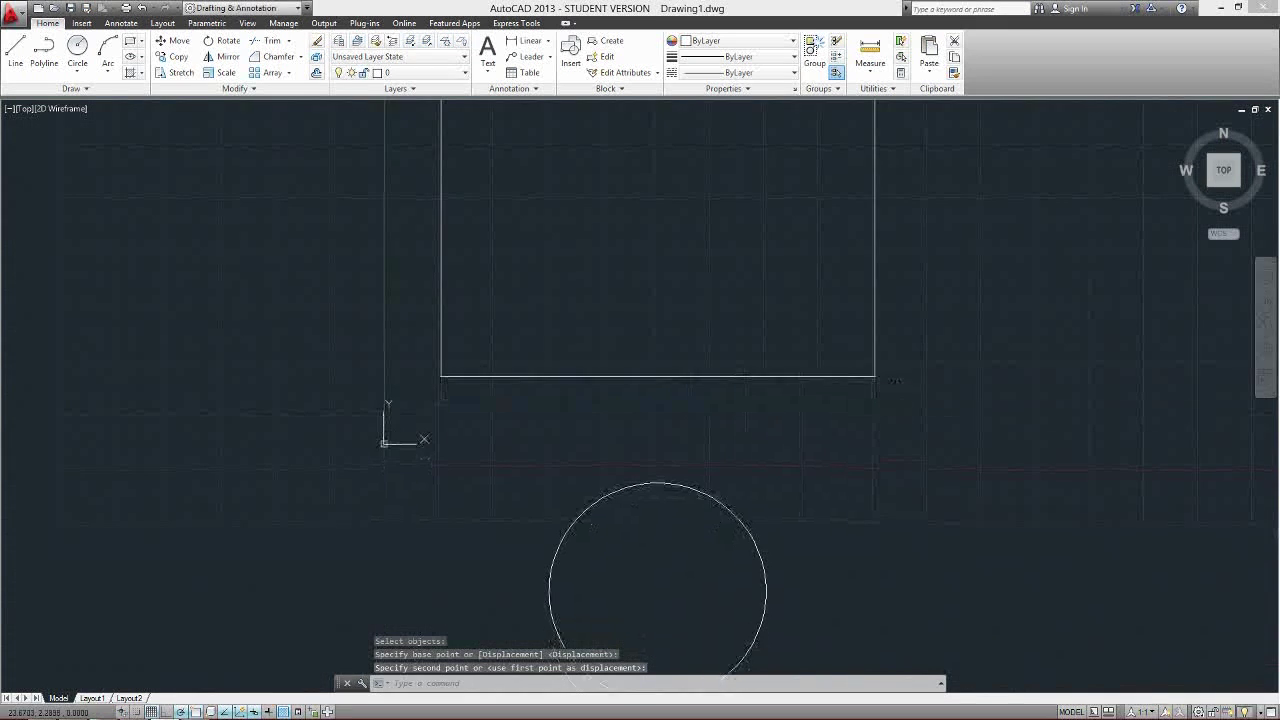
pyautogui.scroll(-2, 822, 576)
pyautogui.moveTo(820, 571); pyautogui.dragTo(709, 451, button='middle')
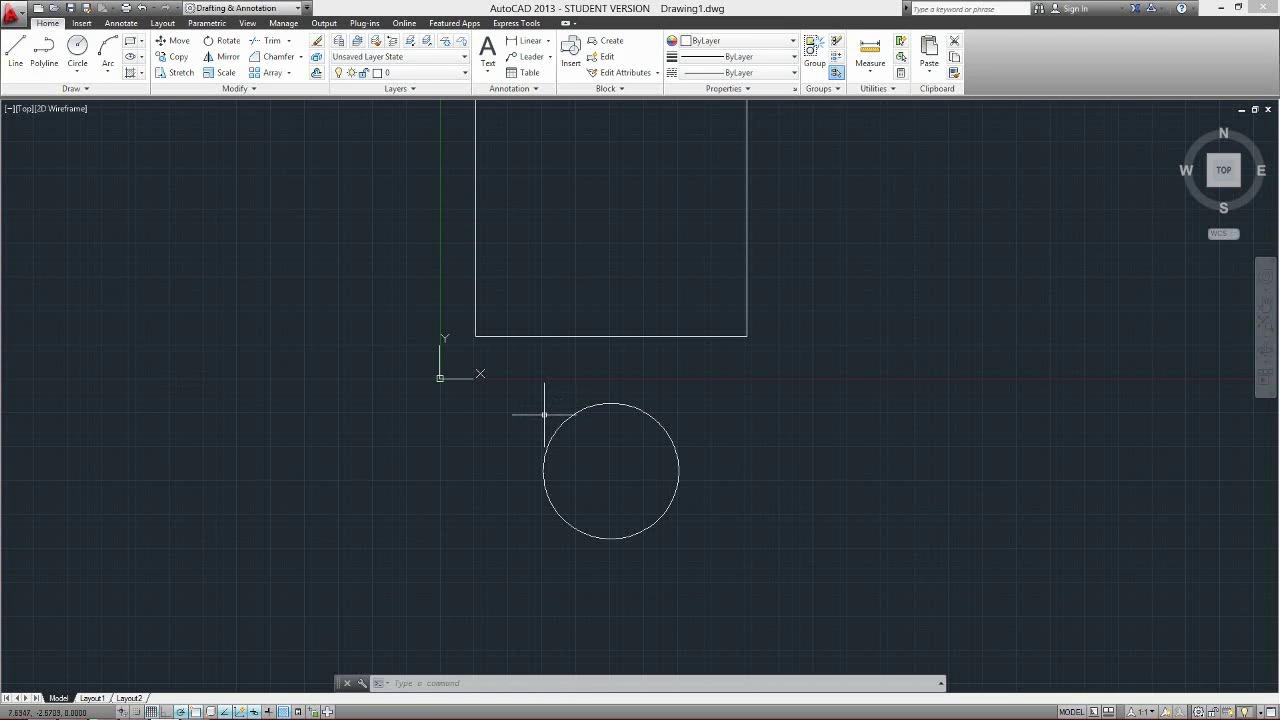
pyautogui.moveTo(530, 427)
pyautogui.mouseDown(button='middle')
pyautogui.moveTo(480, 534)
pyautogui.moveTo(484, 491)
pyautogui.mouseUp(button='middle')
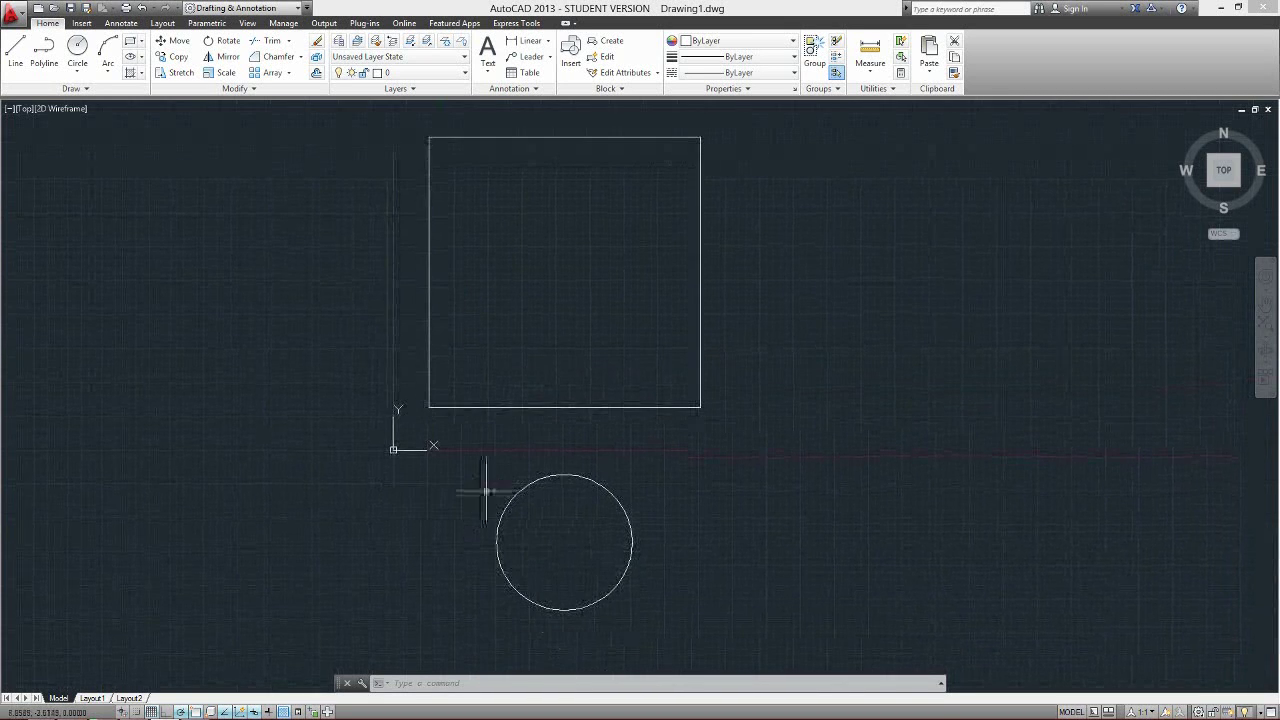
pyautogui.click(224, 41)
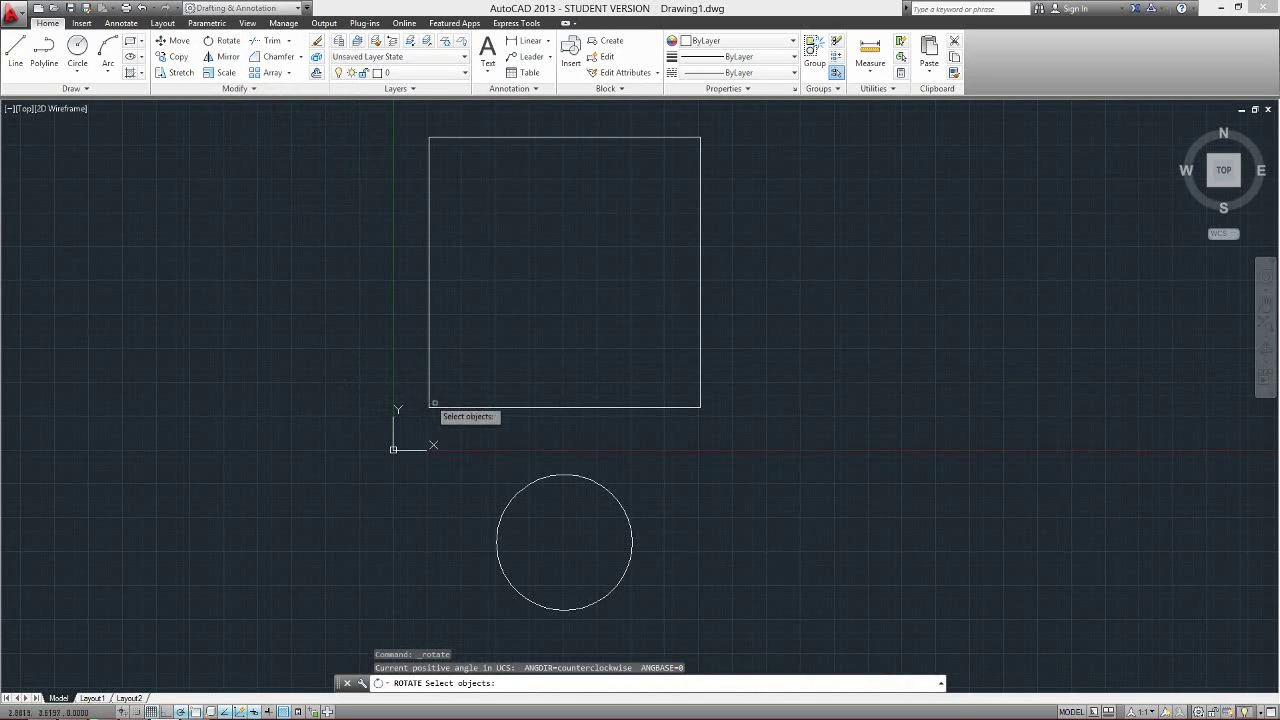
pyautogui.click(450, 405)
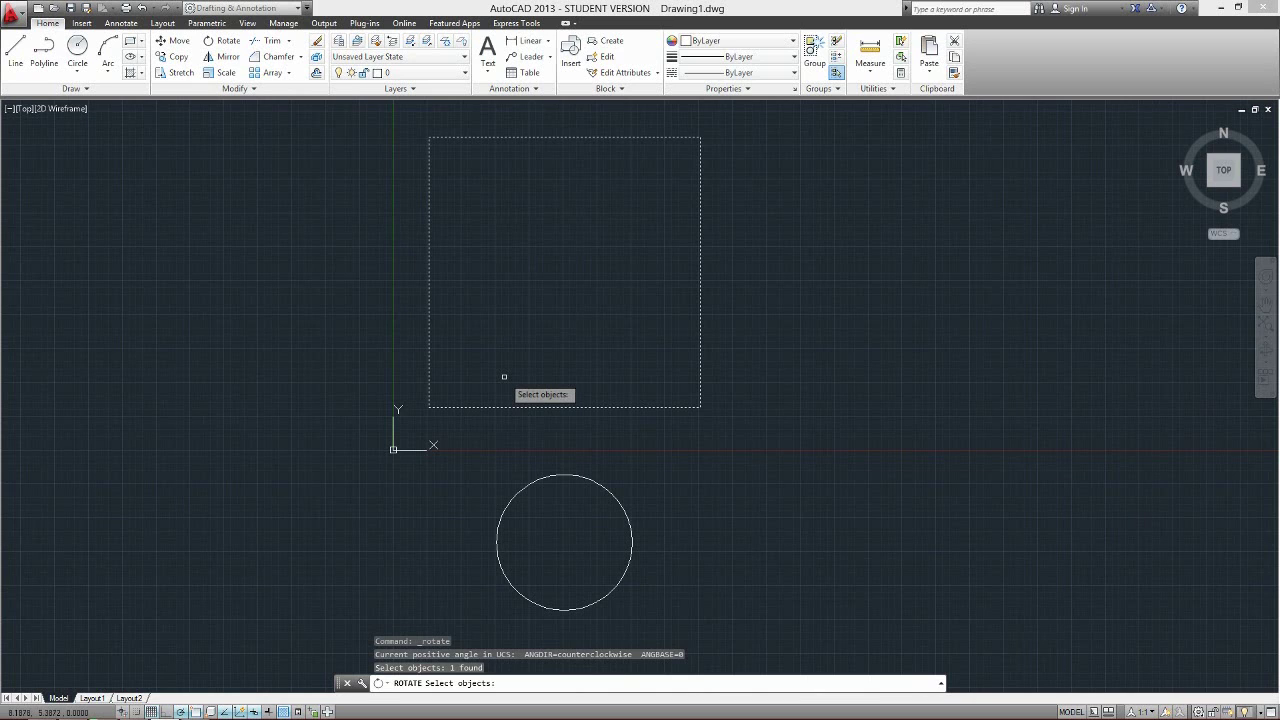
pyautogui.press('Return')
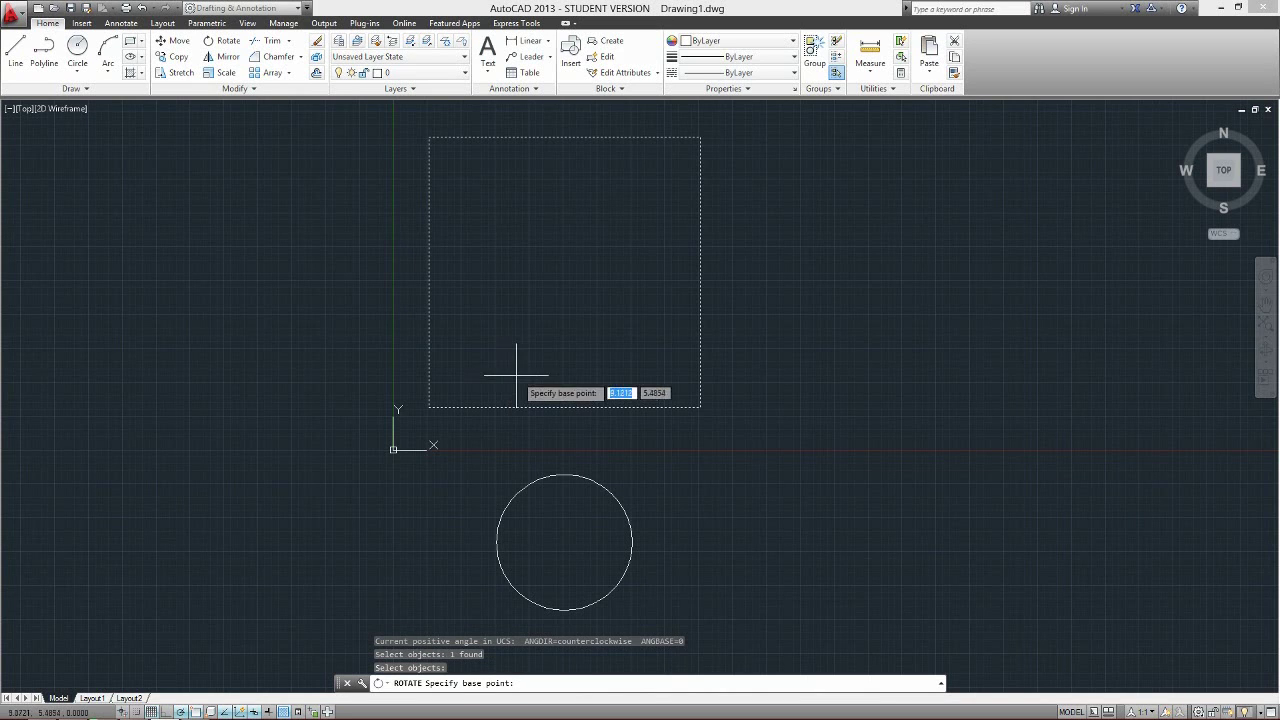
pyautogui.click(428, 407)
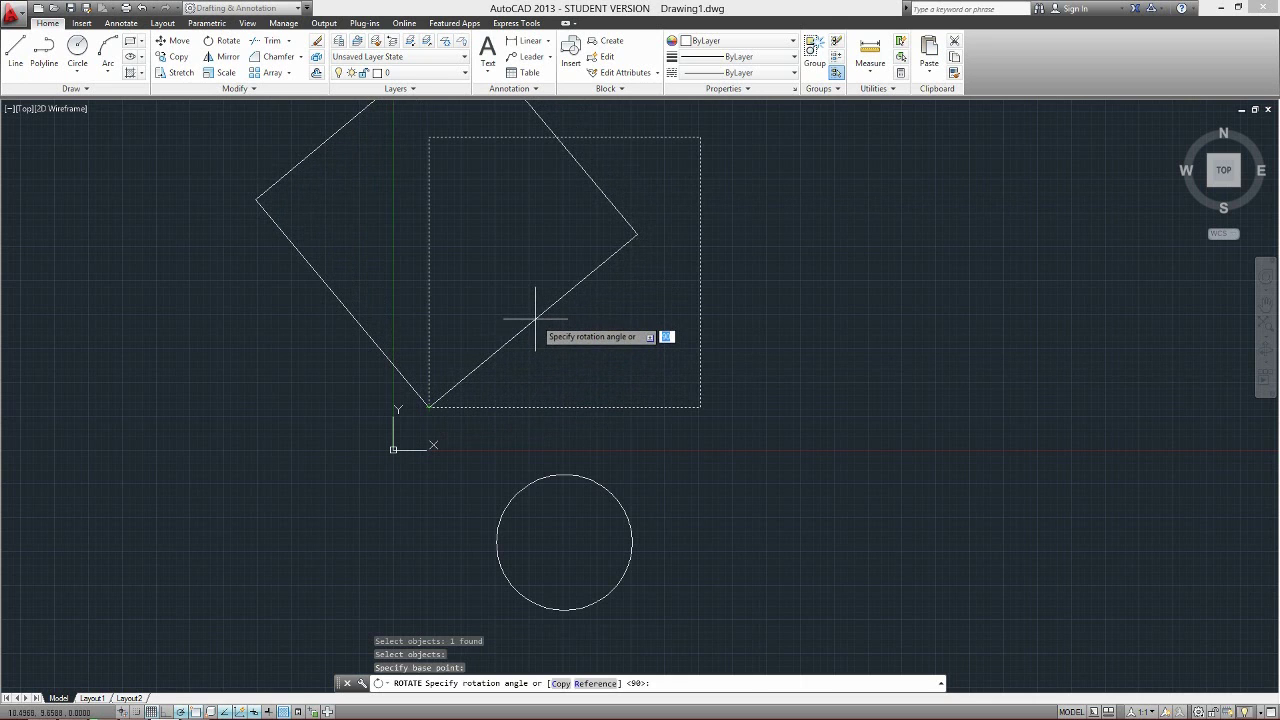
pyautogui.press('Return')
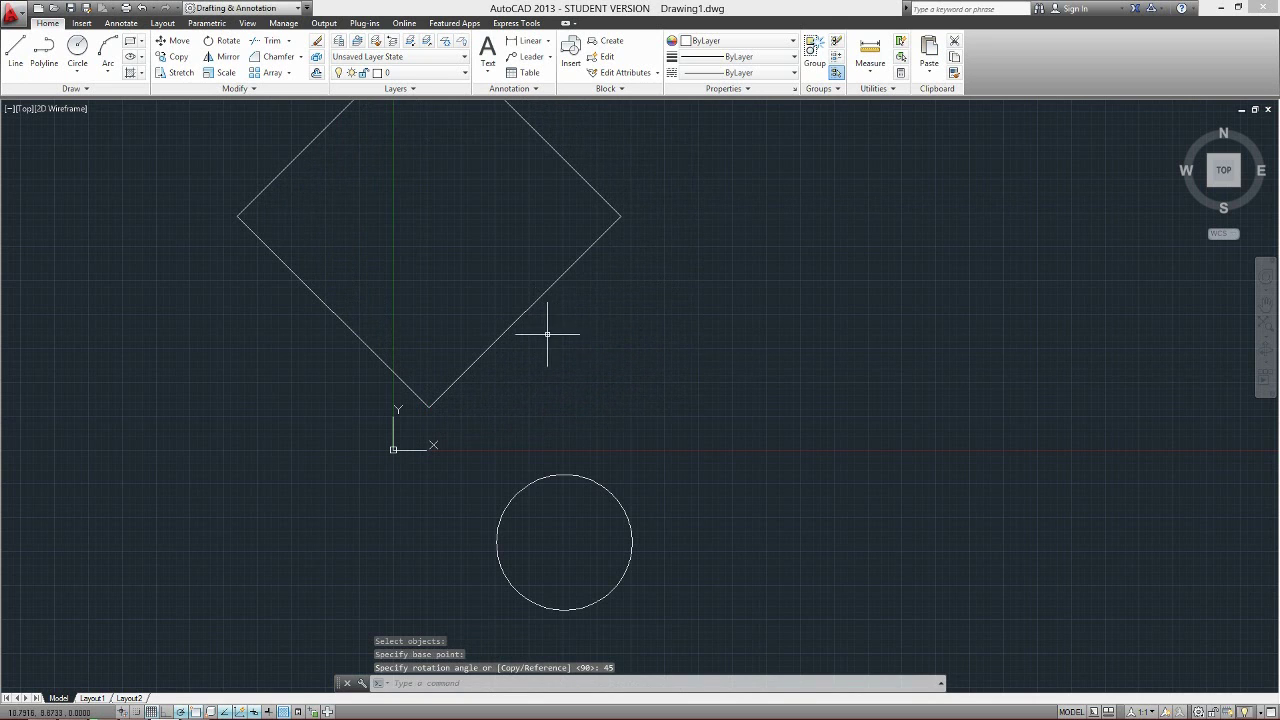
# Step: Copy the circle from its centre to the centre of the rotated square, making a single copy
pyautogui.moveTo(520, 311)
pyautogui.mouseDown(button='middle')
pyautogui.moveTo(720, 374)
pyautogui.moveTo(523, 303)
pyautogui.moveTo(729, 314)
pyautogui.moveTo(707, 347)
pyautogui.moveTo(654, 314)
pyautogui.mouseUp(button='middle')
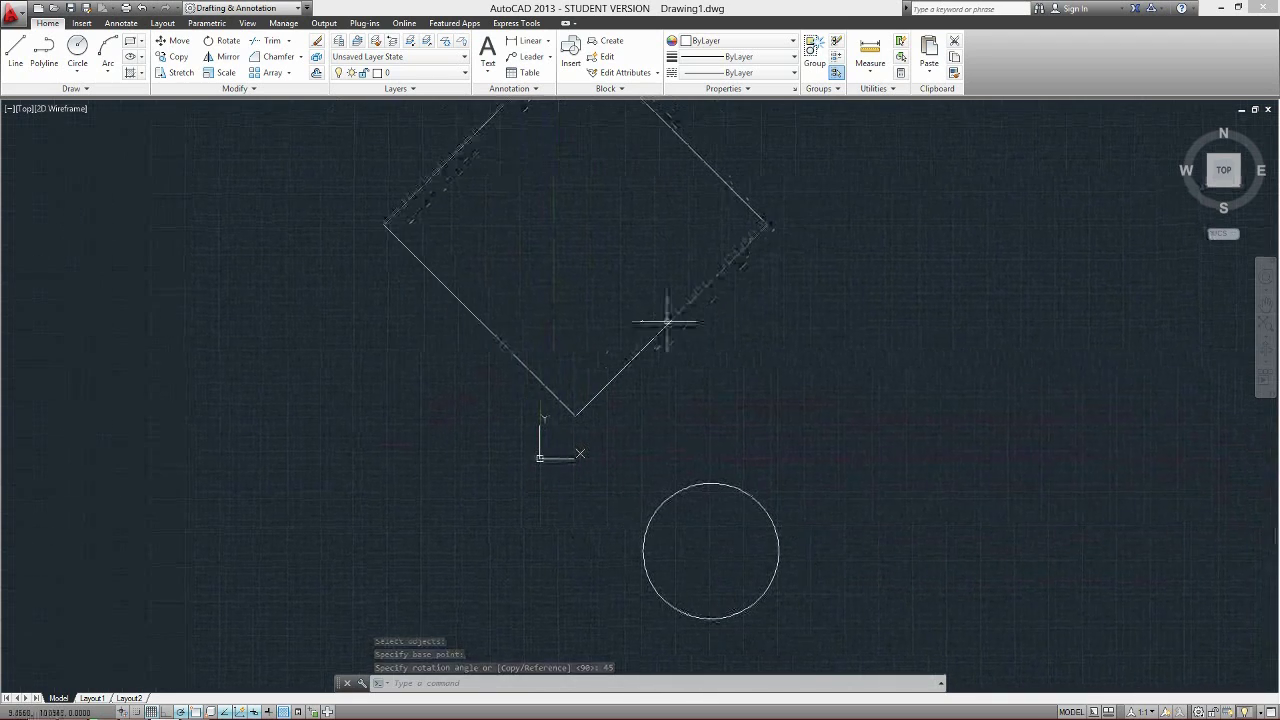
pyautogui.moveTo(721, 353)
pyautogui.mouseDown(button='middle')
pyautogui.moveTo(686, 334)
pyautogui.moveTo(677, 354)
pyautogui.mouseUp(button='middle')
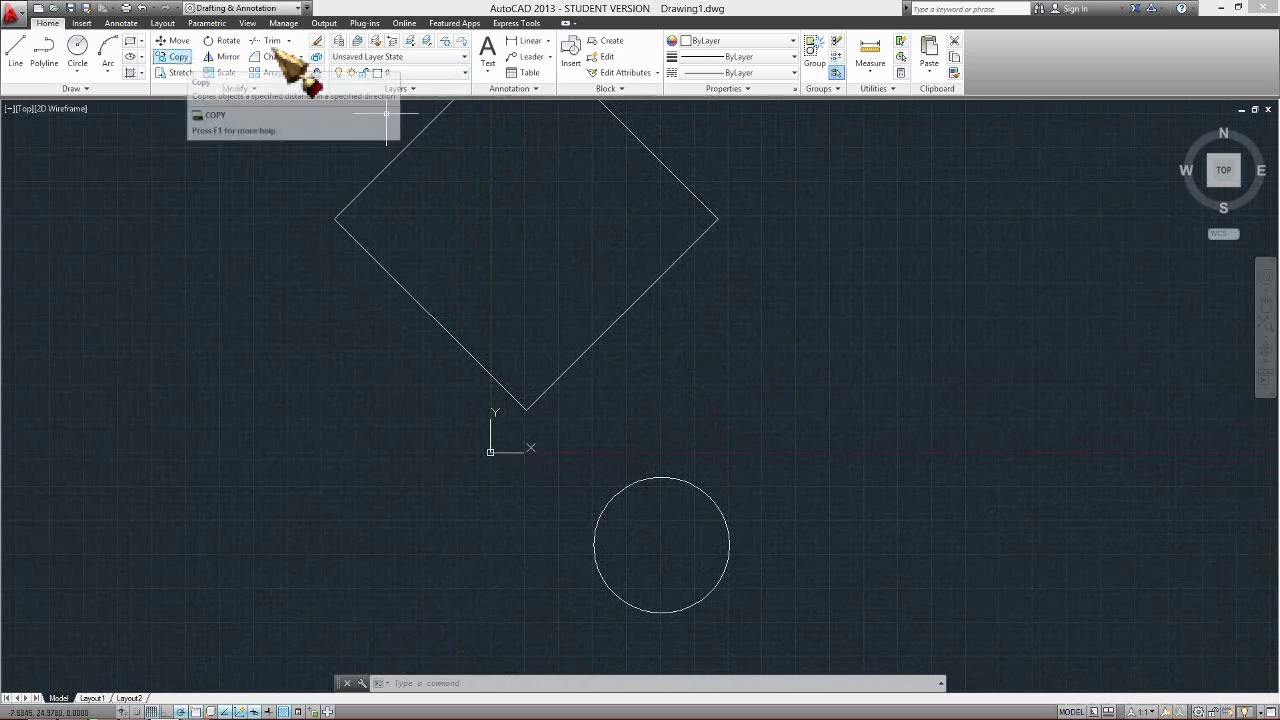
pyautogui.click(178, 57)
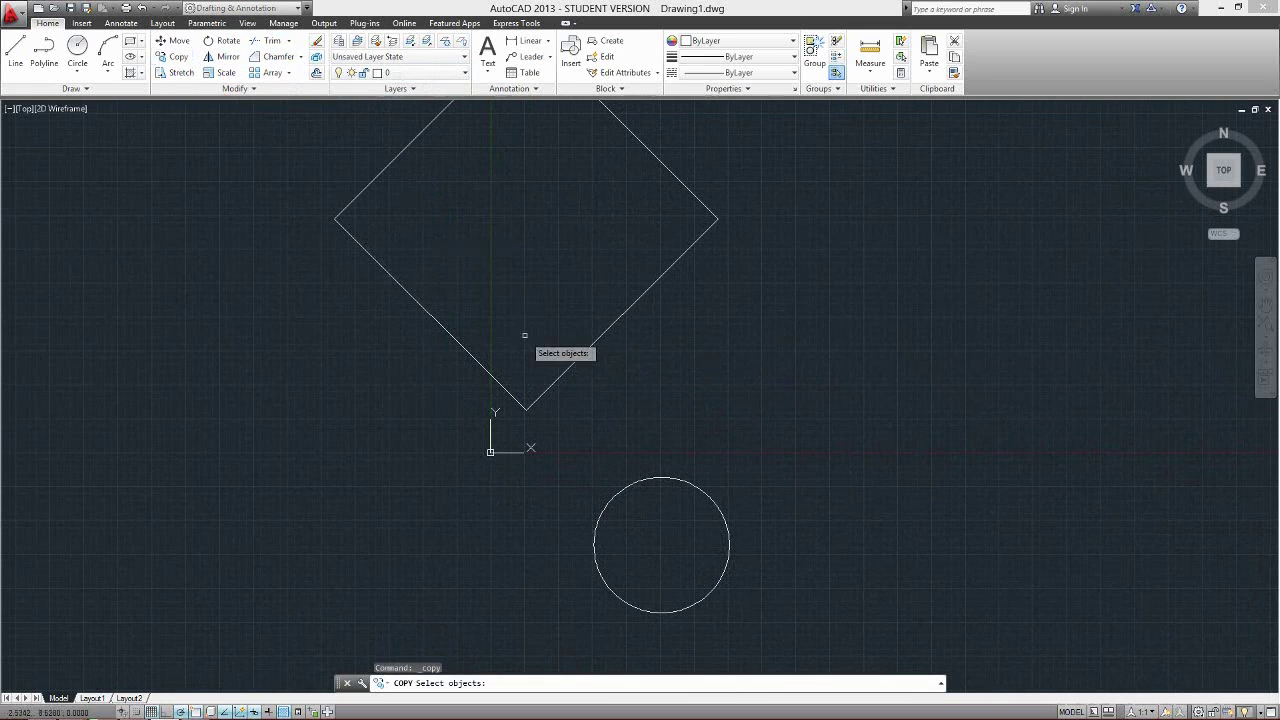
pyautogui.click(721, 514)
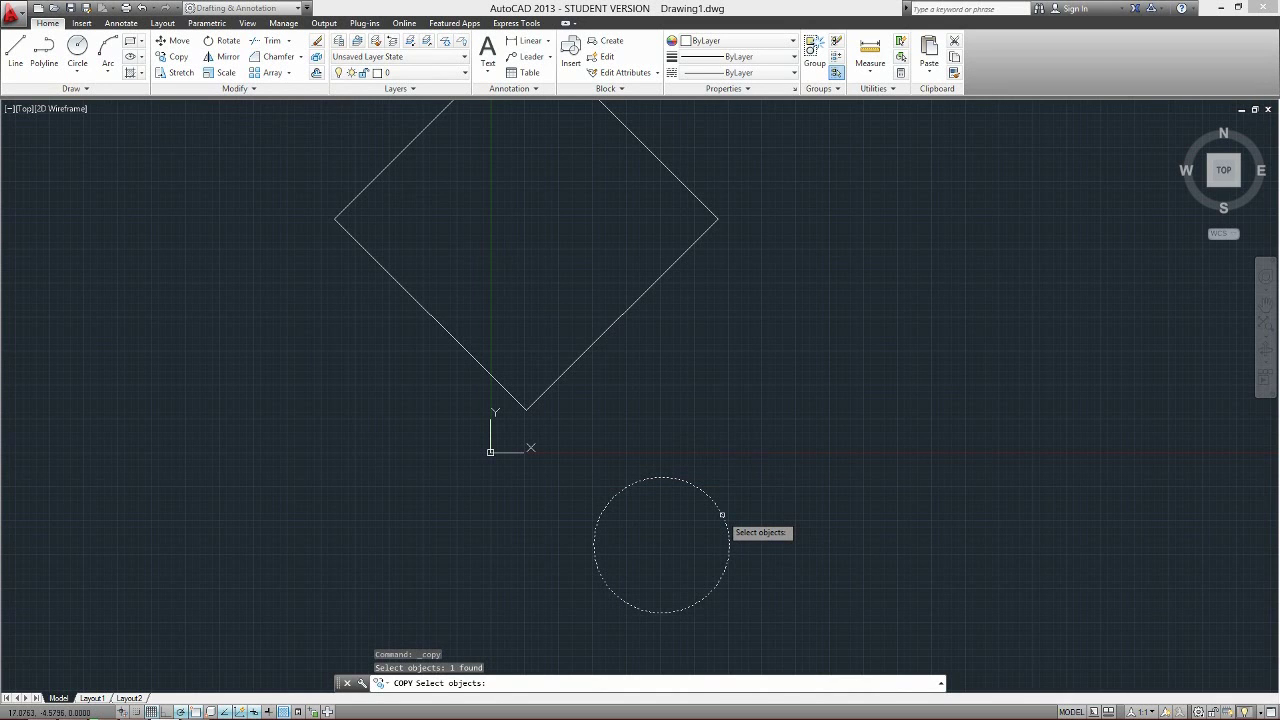
pyautogui.press('Return')
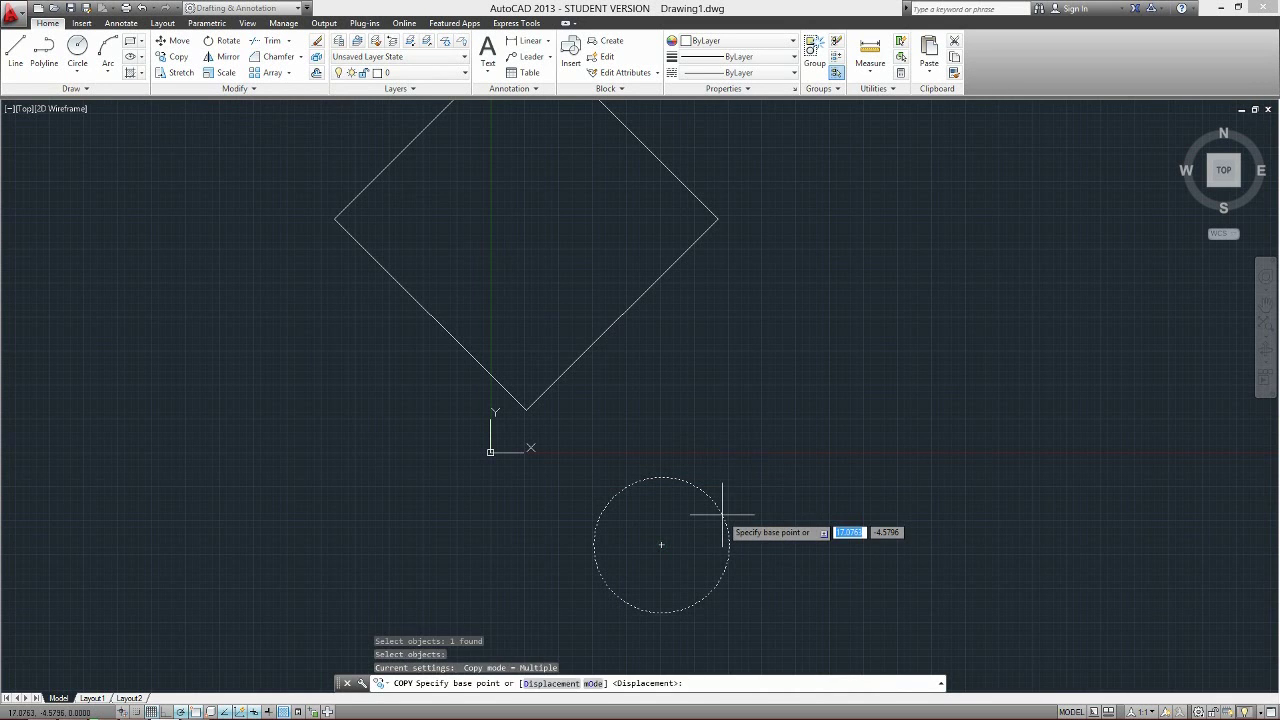
pyautogui.click(662, 540)
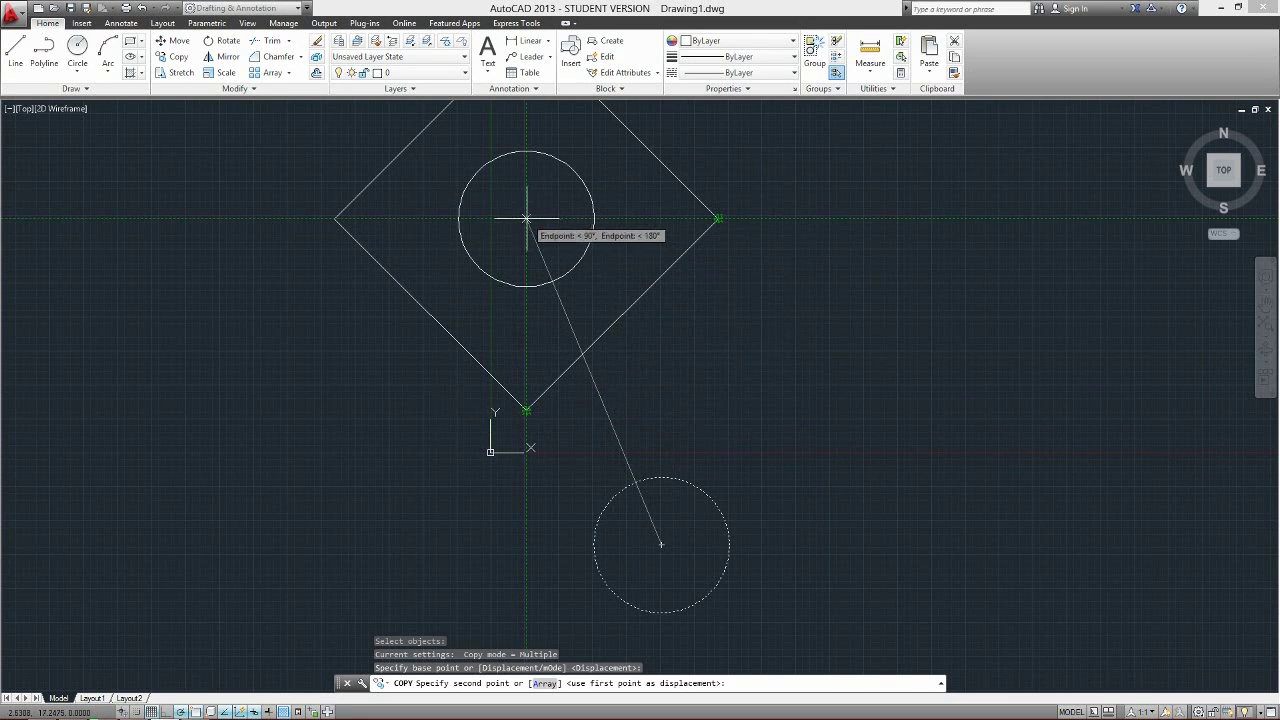
pyautogui.click(526, 218)
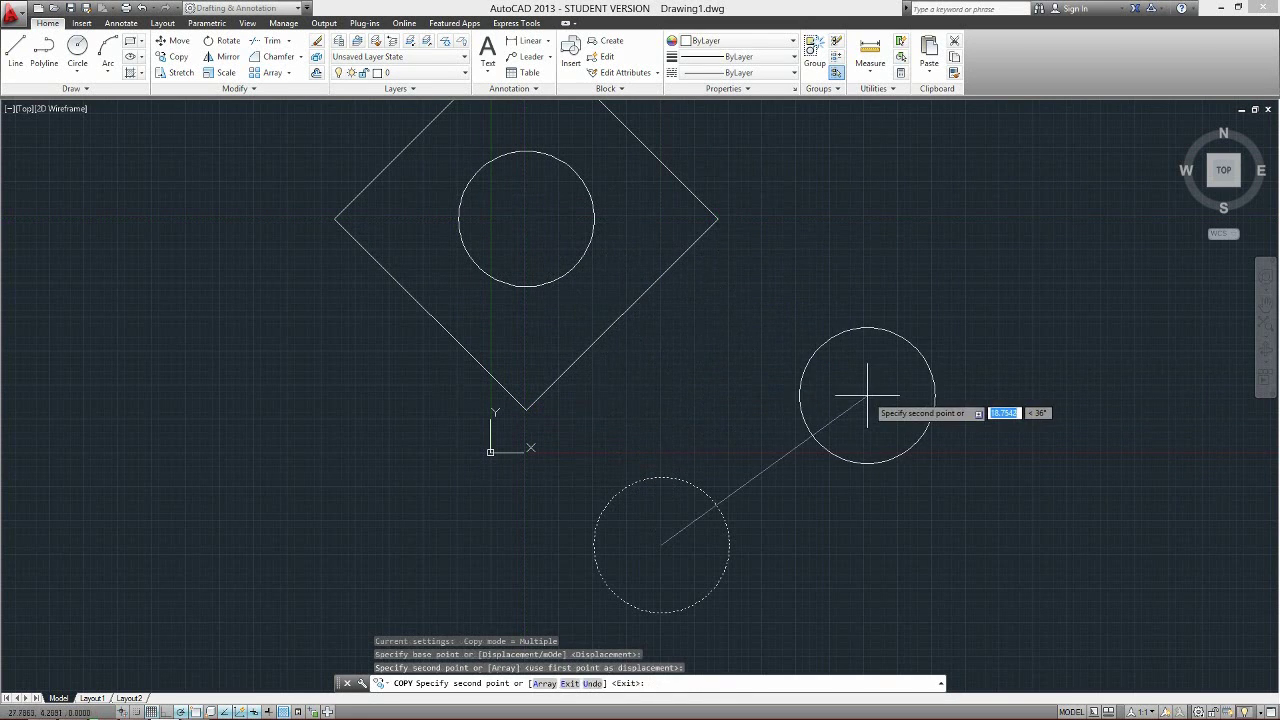
pyautogui.press('Escape')
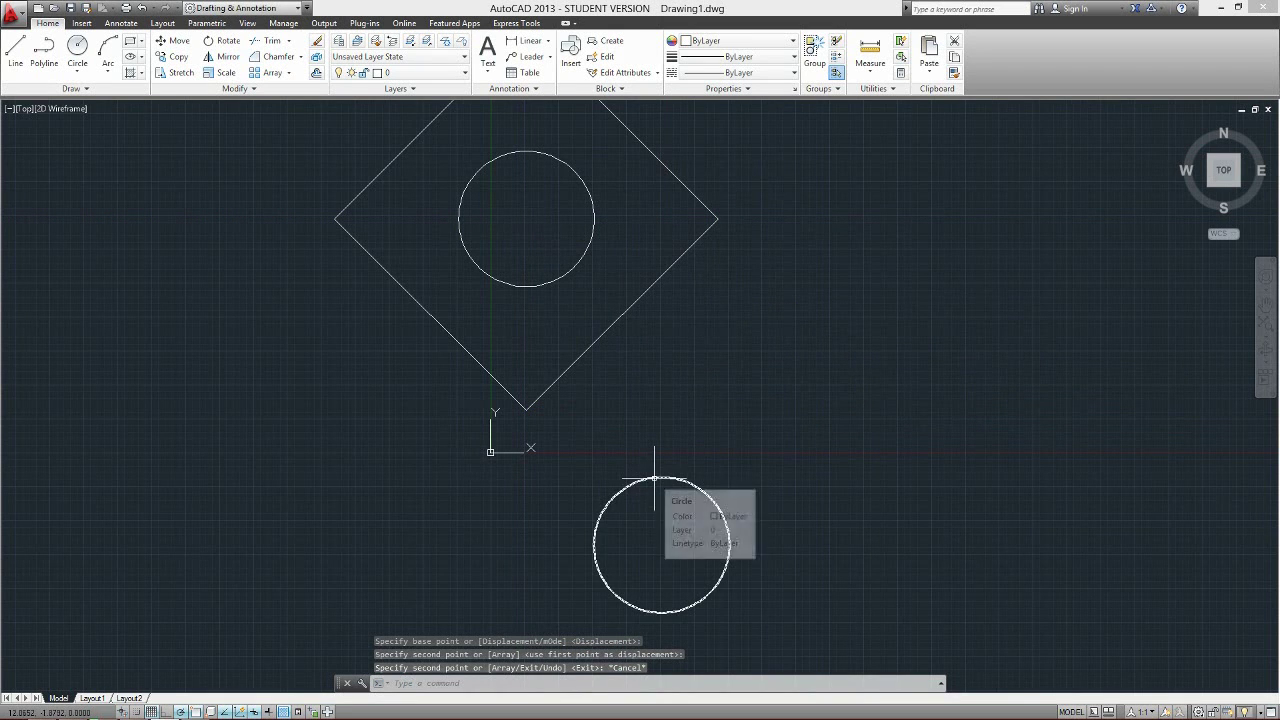
pyautogui.moveTo(657, 484)
pyautogui.mouseDown(button='middle')
pyautogui.moveTo(697, 540)
pyautogui.moveTo(739, 514)
pyautogui.mouseUp(button='middle')
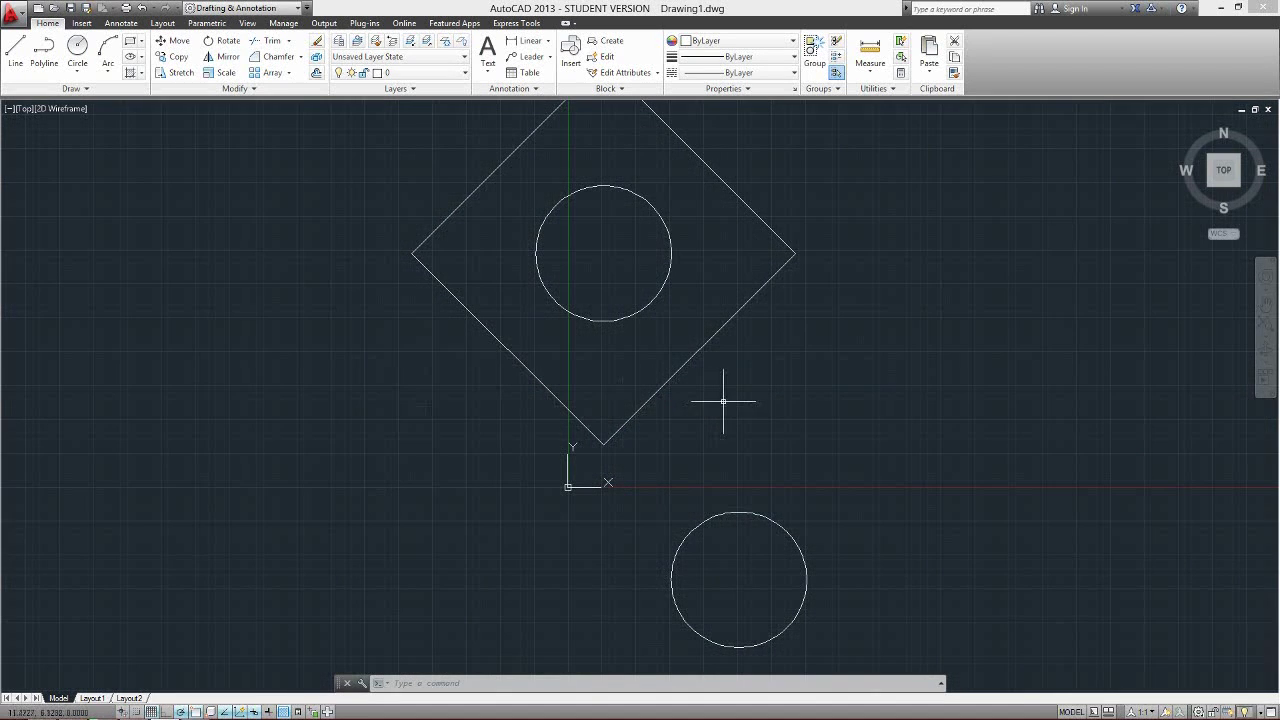
pyautogui.moveTo(723, 401); pyautogui.dragTo(659, 404, button='middle')
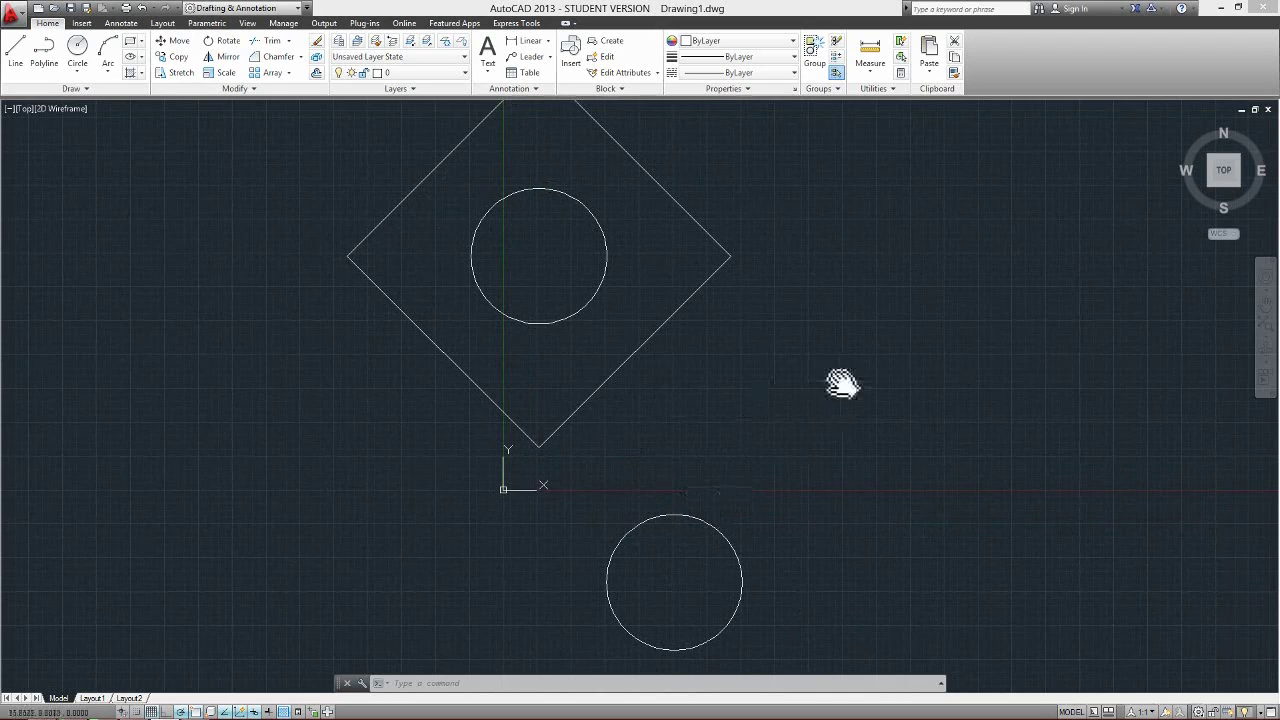
pyautogui.moveTo(842, 383)
pyautogui.mouseDown(button='middle')
pyautogui.moveTo(857, 478)
pyautogui.moveTo(838, 418)
pyautogui.moveTo(813, 396)
pyautogui.moveTo(816, 425)
pyautogui.mouseUp(button='middle')
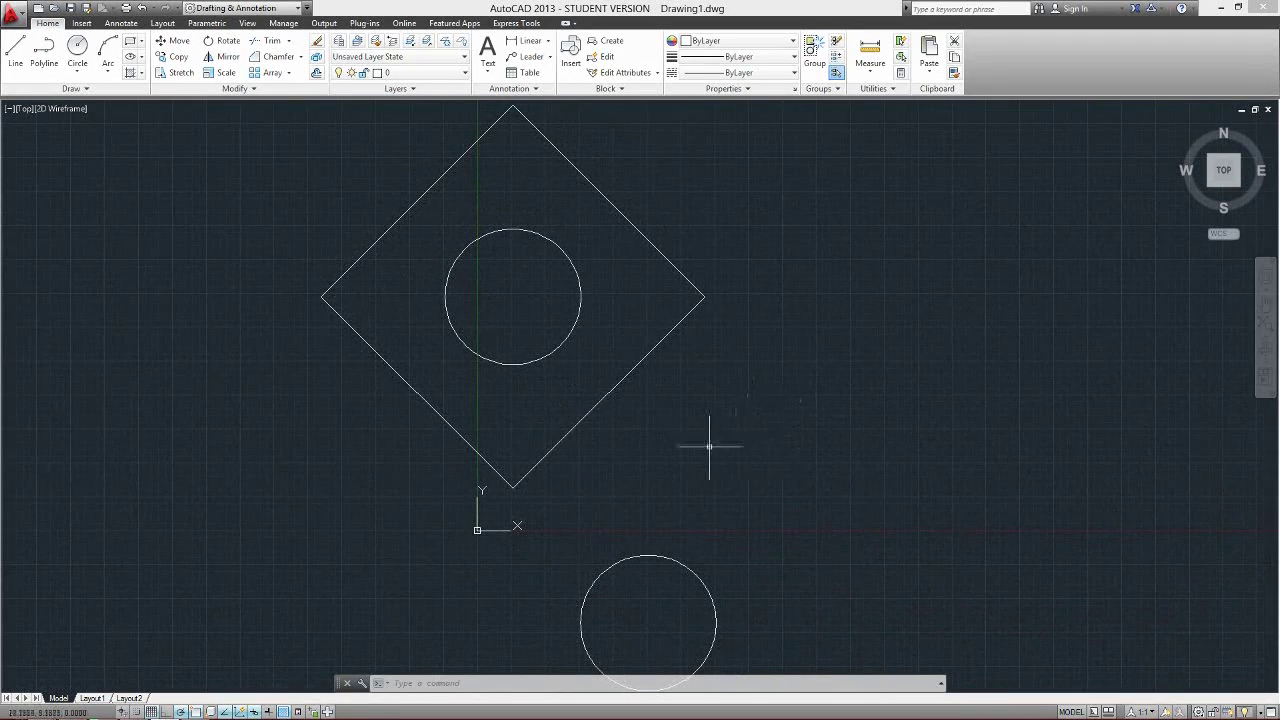
pyautogui.moveTo(709, 447)
pyautogui.mouseDown(button='middle')
pyautogui.moveTo(686, 417)
pyautogui.moveTo(699, 403)
pyautogui.mouseUp(button='middle')
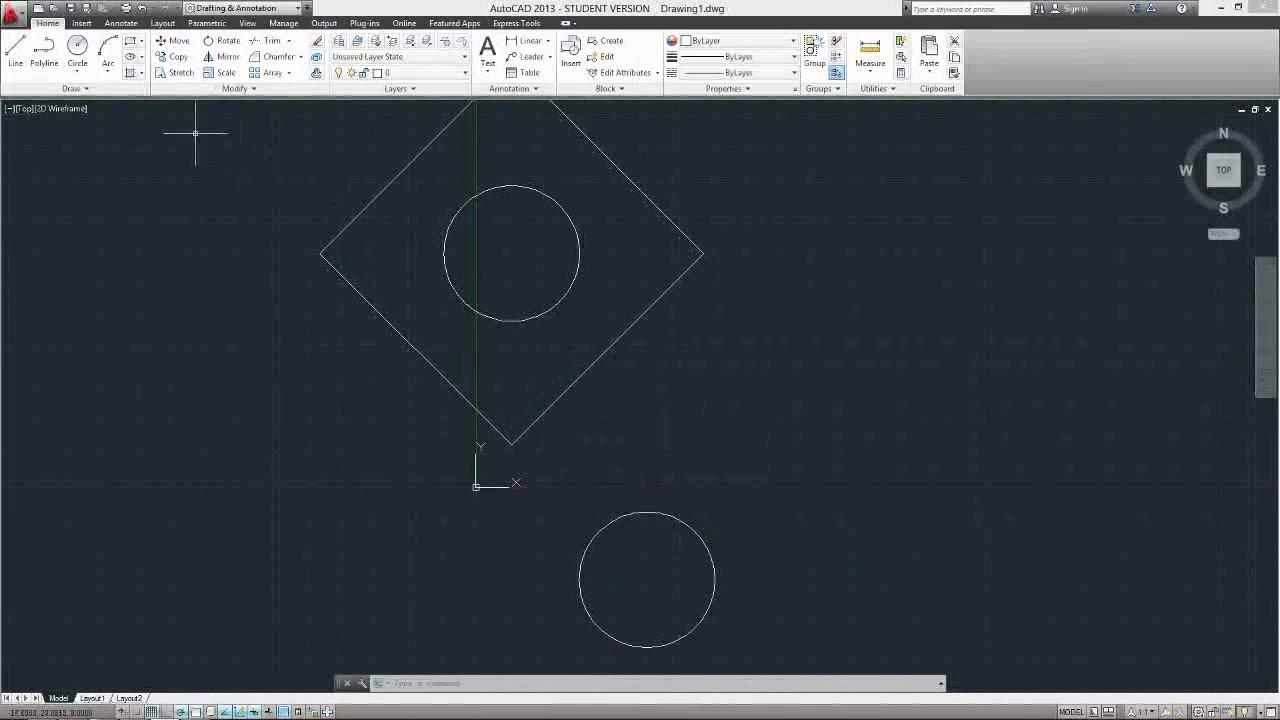
# Step: Draw a three-point arc to the right of the rotated square and lower circle, running from top to bottom and bulging right
pyautogui.click(108, 52)
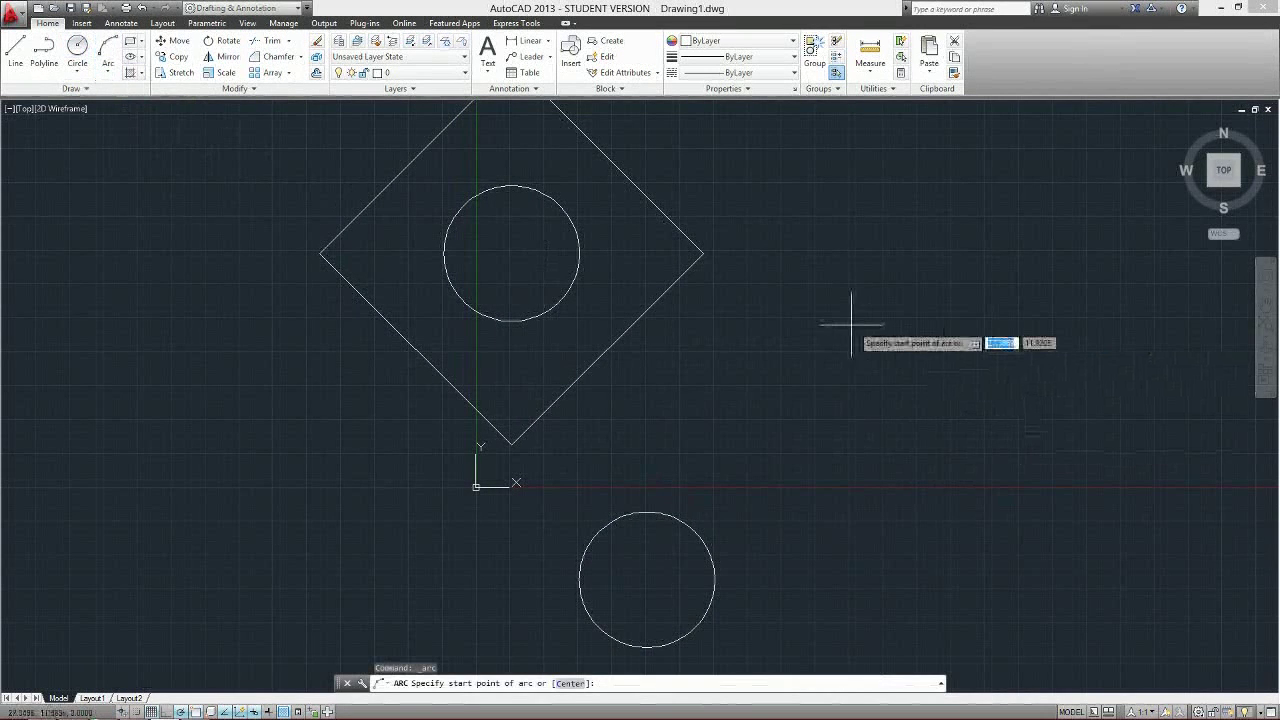
pyautogui.click(773, 288)
pyautogui.click(848, 466)
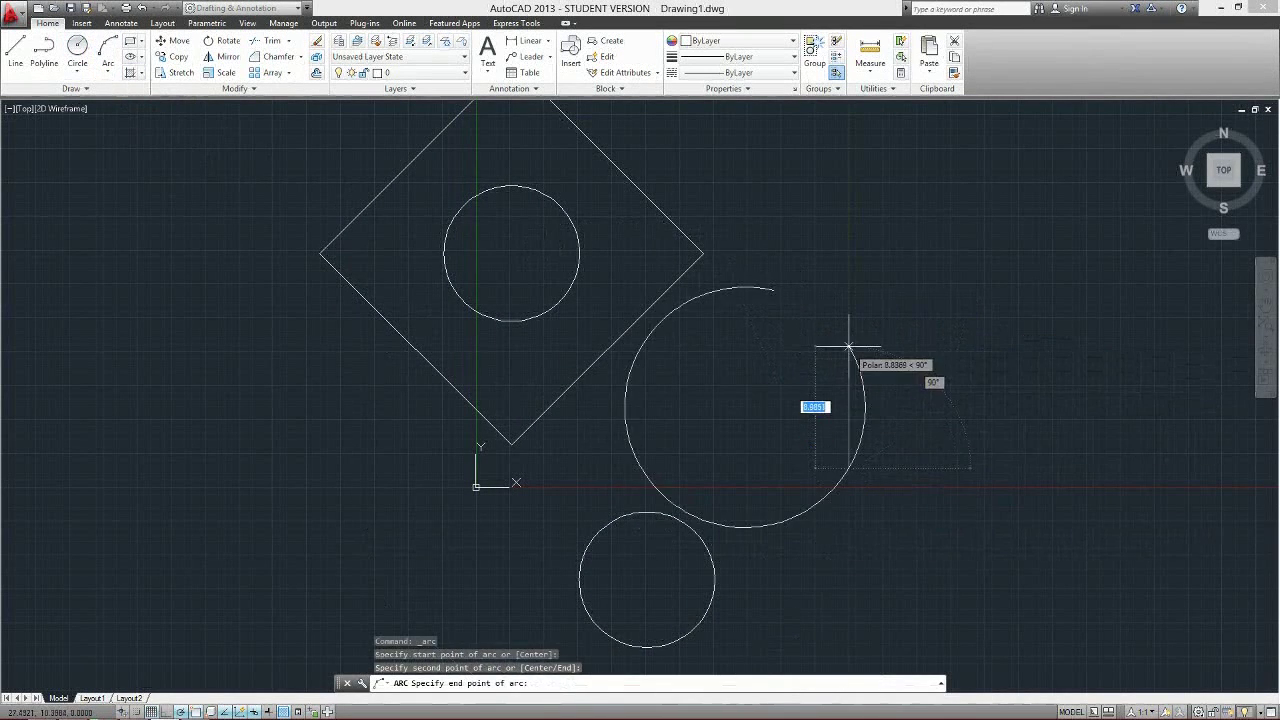
pyautogui.click(780, 522)
# Step: Mirror the arc across a vertical line just to its right, keeping the source arc
pyautogui.moveTo(767, 433)
pyautogui.mouseDown(button='middle')
pyautogui.moveTo(666, 428)
pyautogui.moveTo(548, 398)
pyautogui.mouseUp(button='middle')
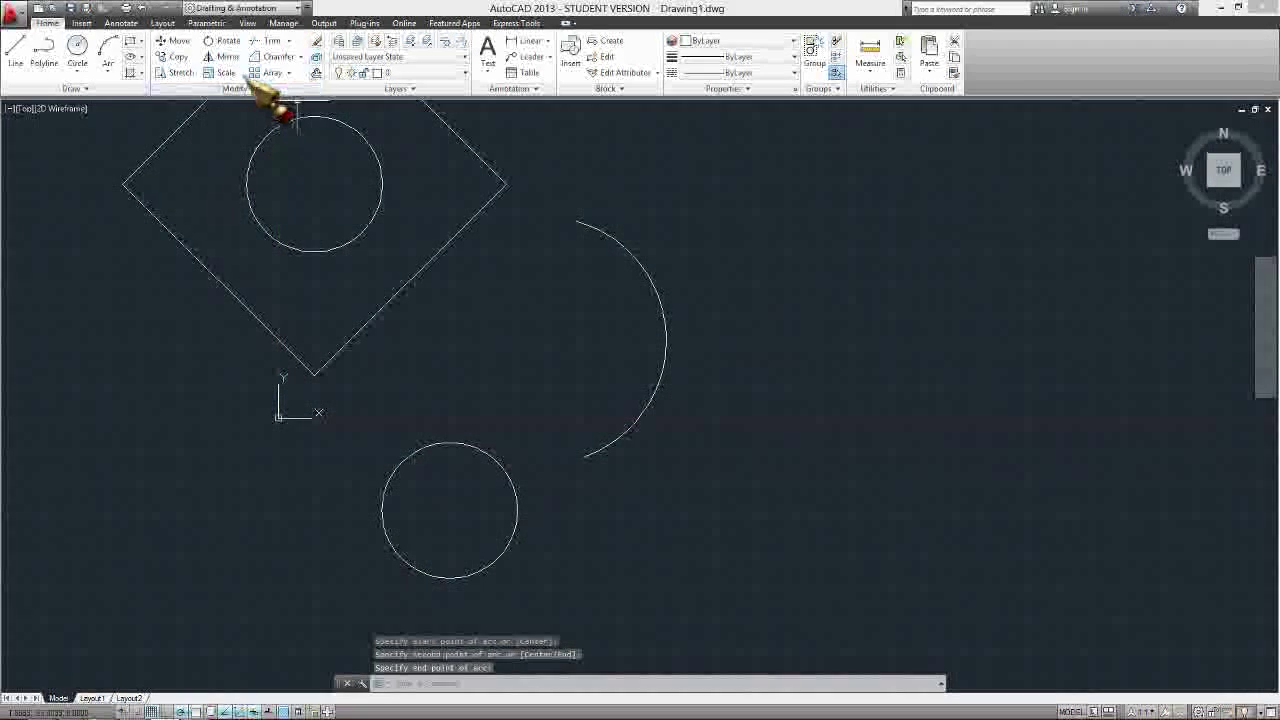
pyautogui.click(221, 57)
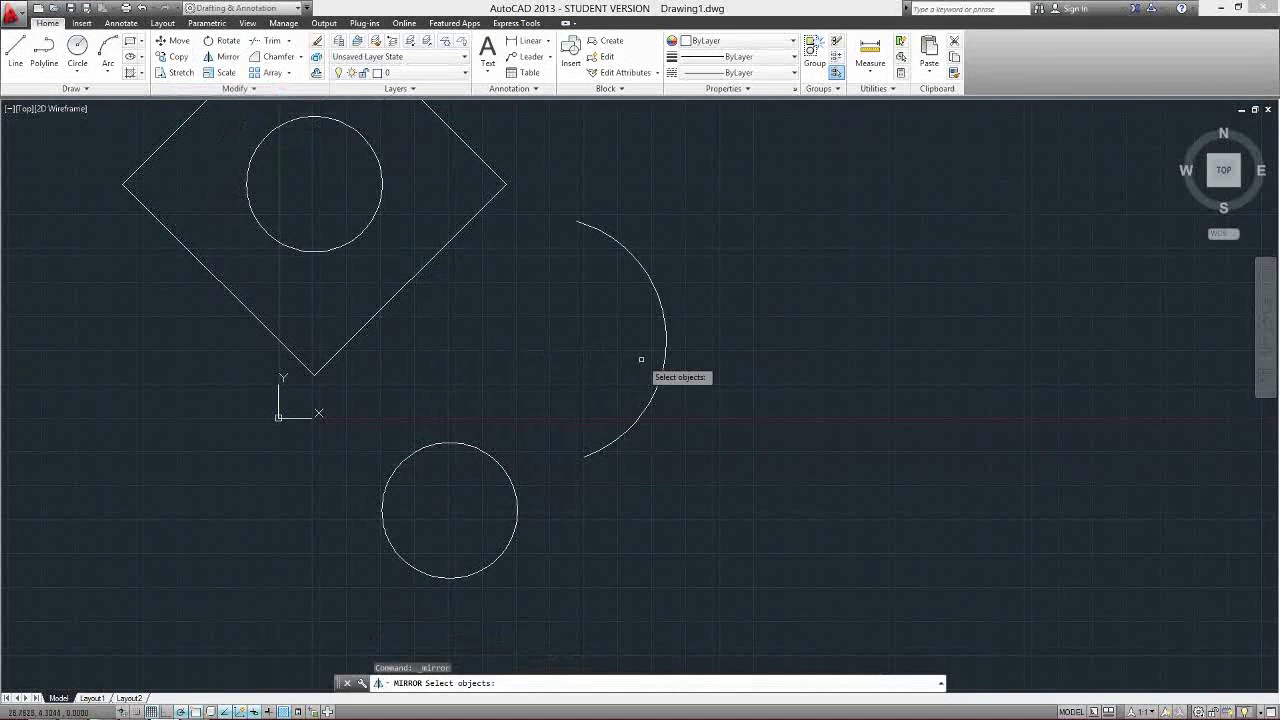
pyautogui.click(664, 318)
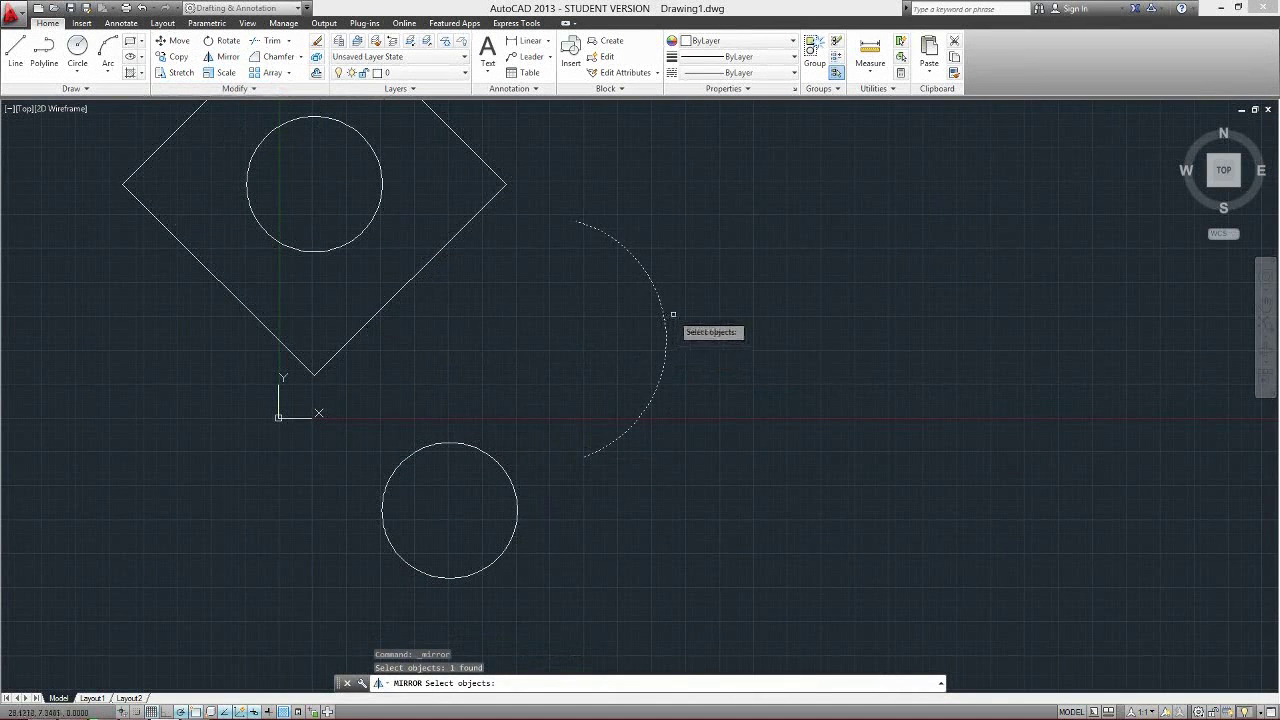
pyautogui.press('Return')
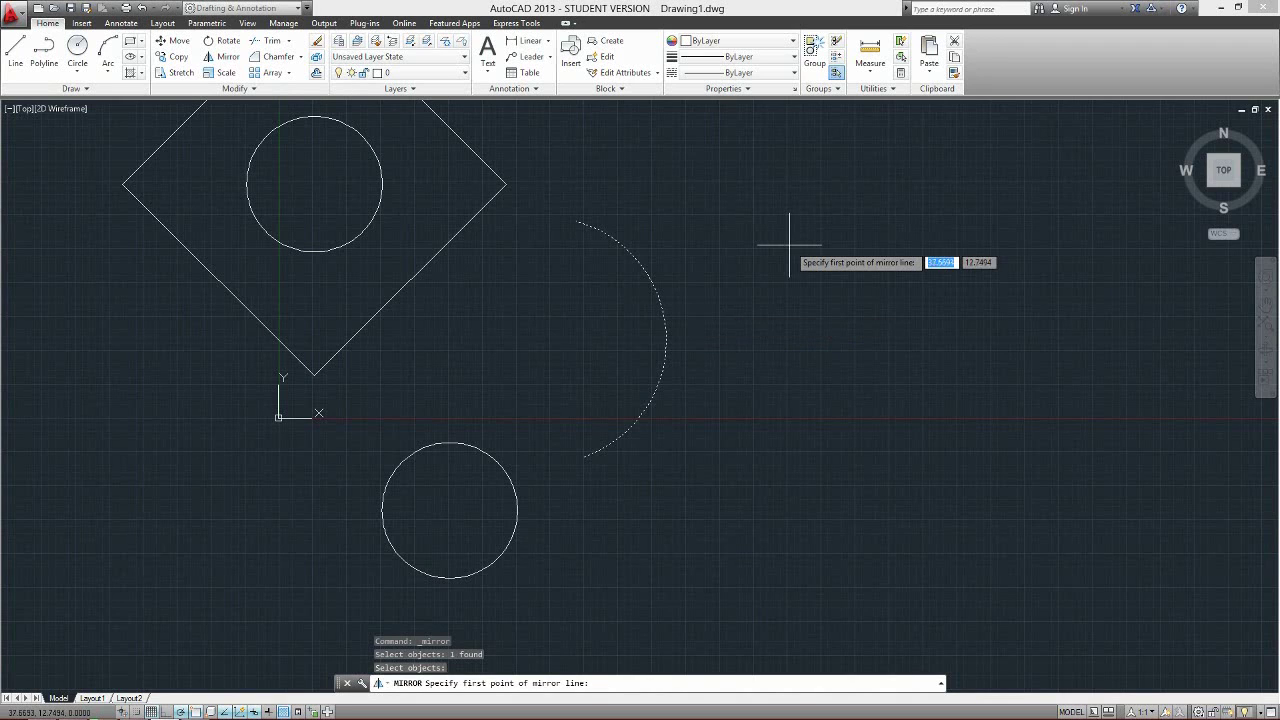
pyautogui.click(726, 219)
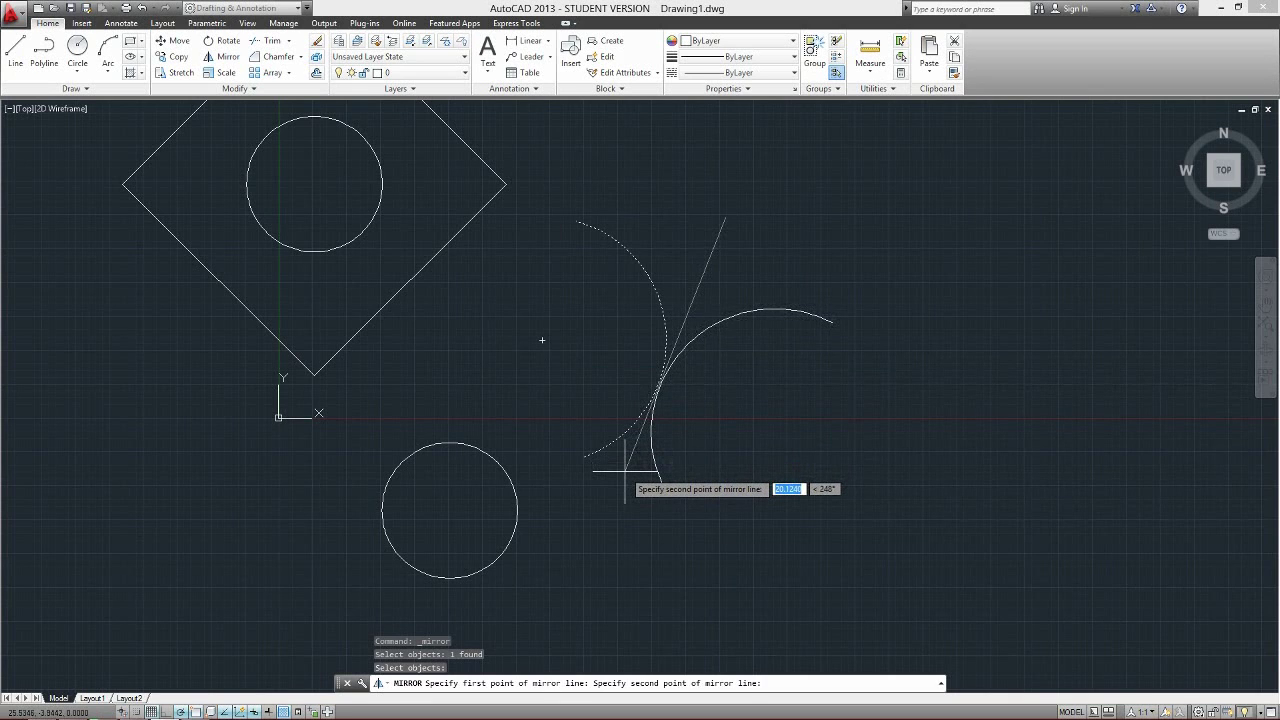
pyautogui.click(724, 479)
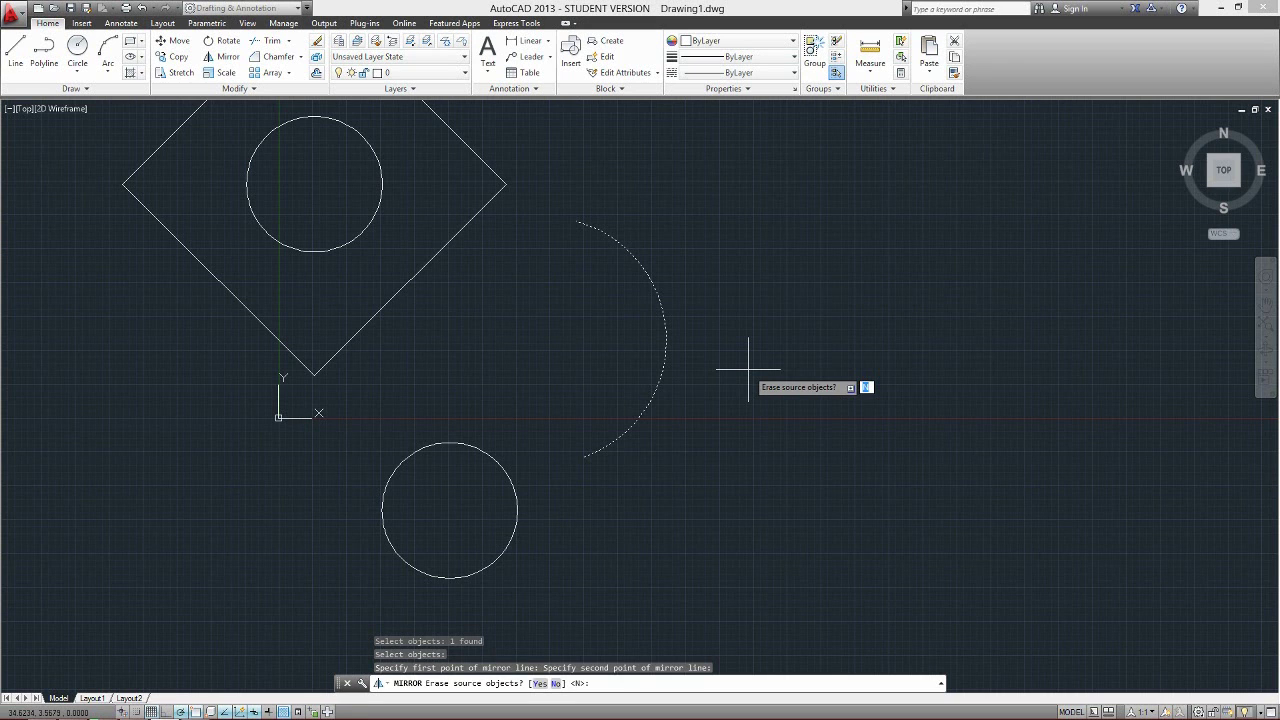
pyautogui.press('Return')
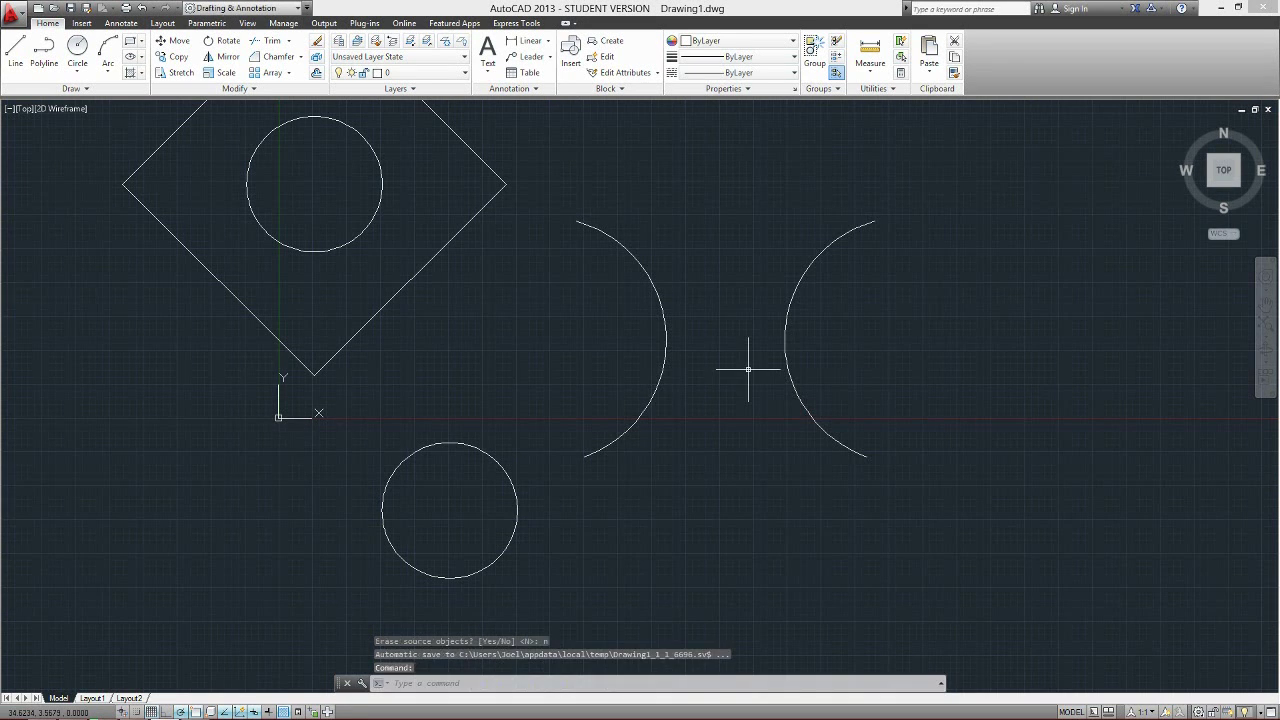
# Step: Move both arcs together, from the left arc's upper endpoint to the rotated square's lowest corner
pyautogui.moveTo(680, 315)
pyautogui.mouseDown(button='middle')
pyautogui.moveTo(651, 334)
pyautogui.moveTo(647, 383)
pyautogui.mouseUp(button='middle')
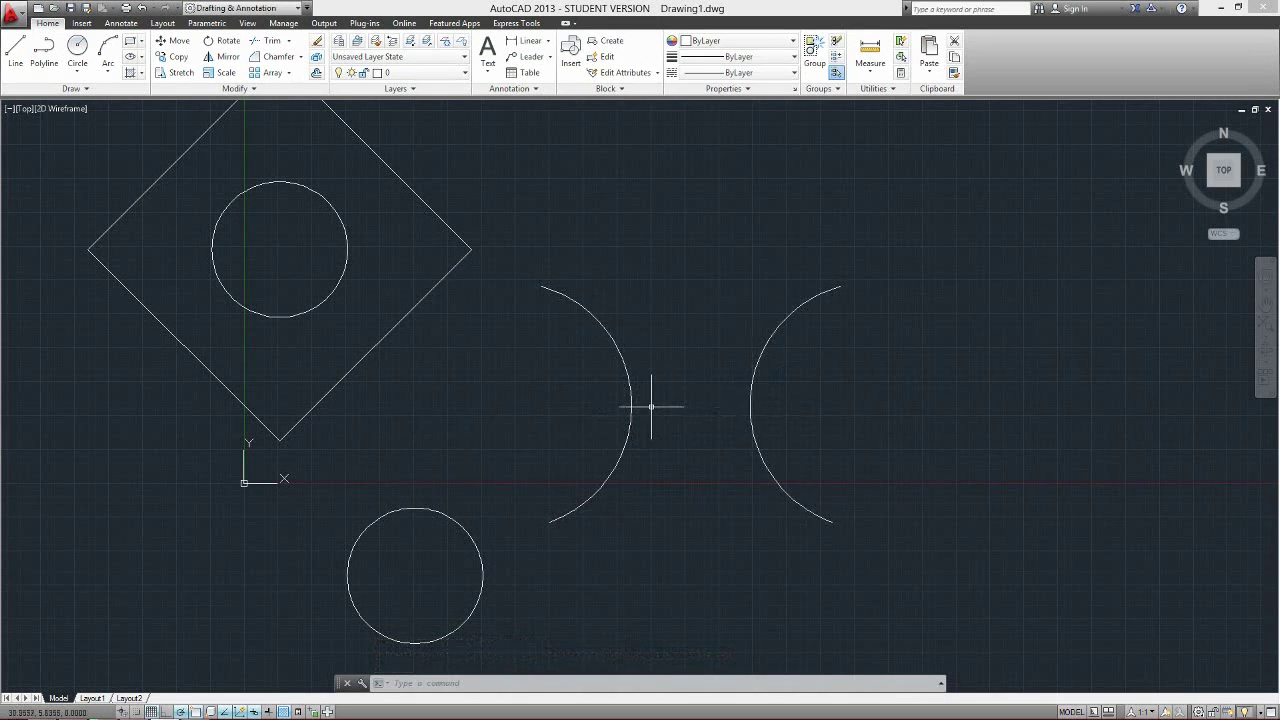
pyautogui.moveTo(418, 333)
pyautogui.mouseDown(button='middle')
pyautogui.moveTo(480, 386)
pyautogui.moveTo(514, 386)
pyautogui.mouseUp(button='middle')
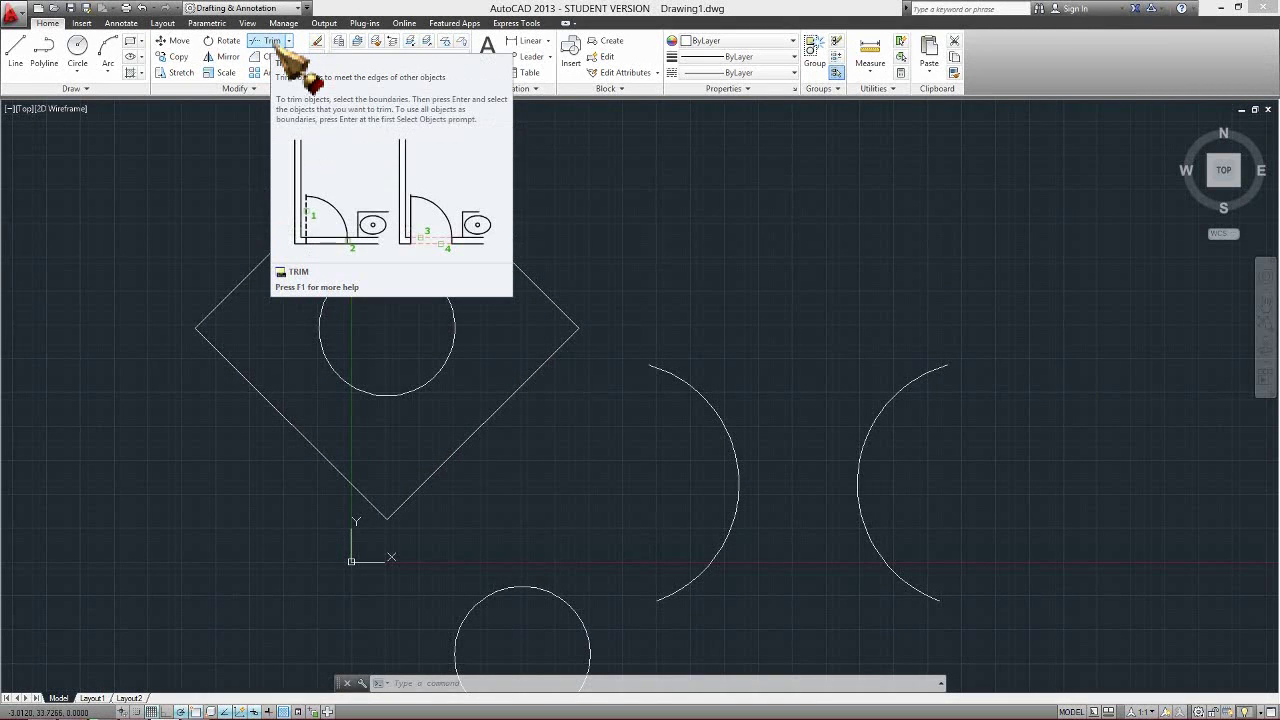
pyautogui.moveTo(497, 237); pyautogui.dragTo(512, 237, button='middle')
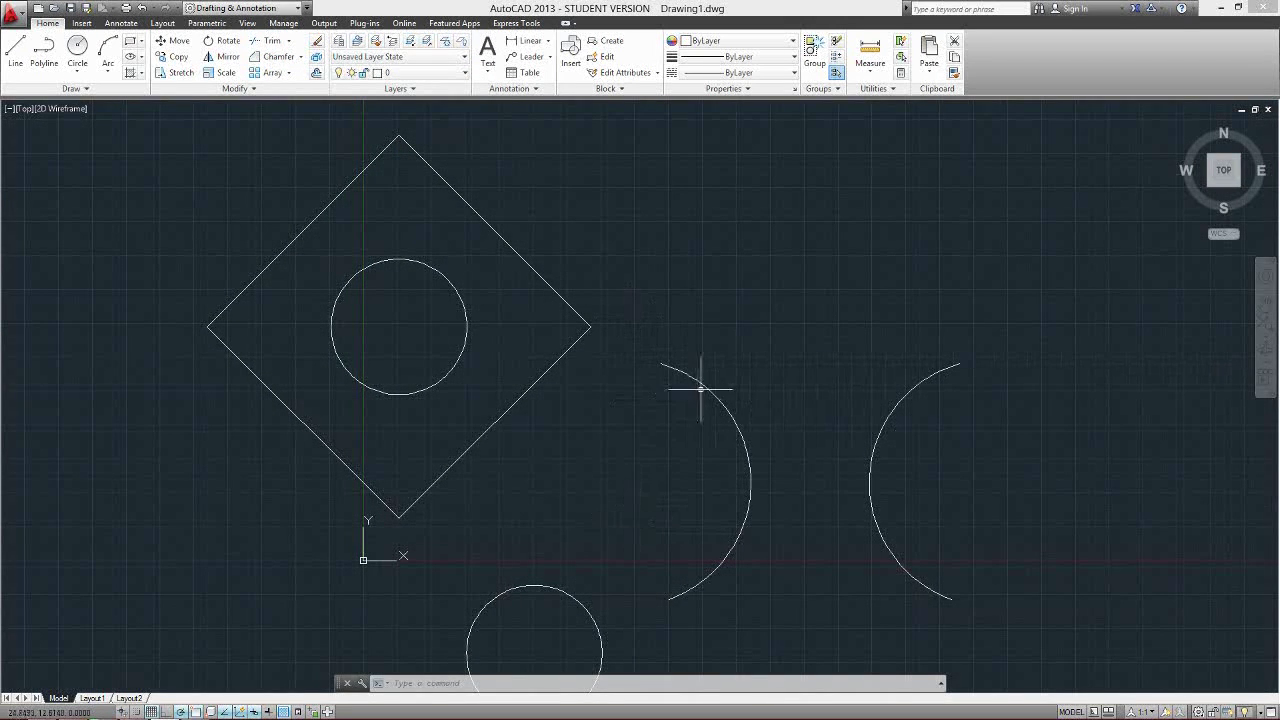
pyautogui.click(935, 449)
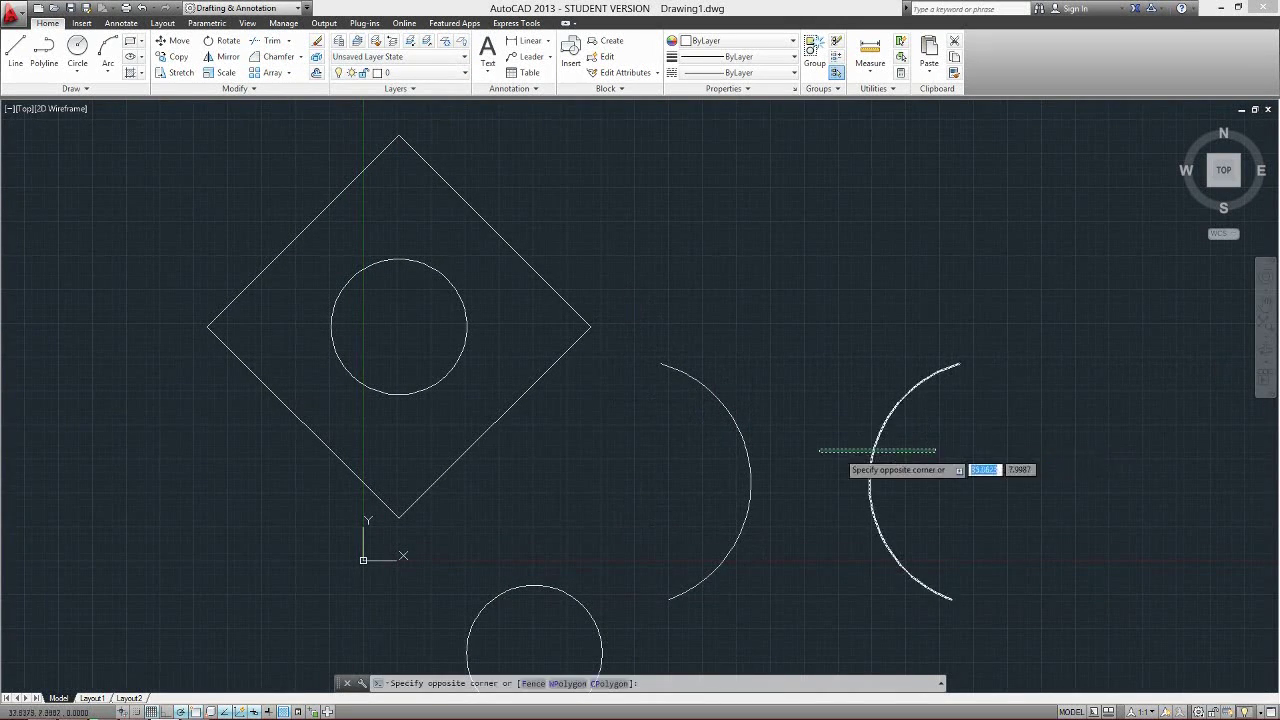
pyautogui.click(714, 466)
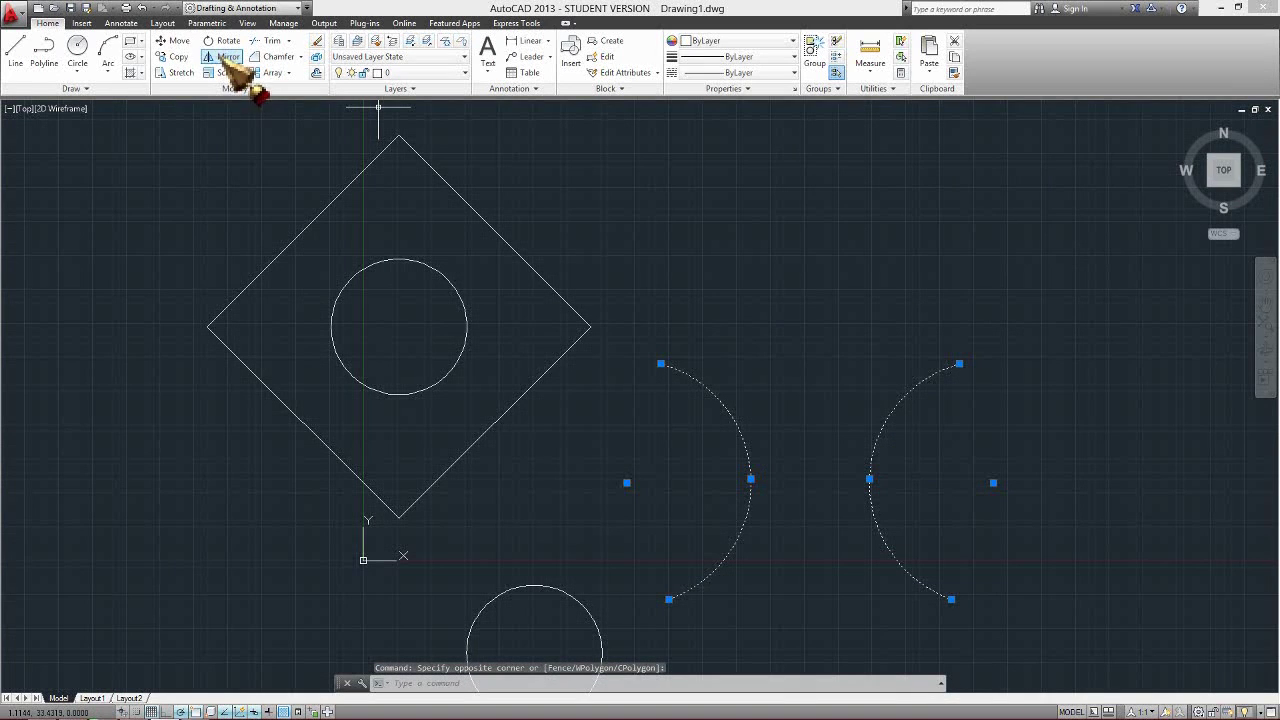
pyautogui.click(172, 41)
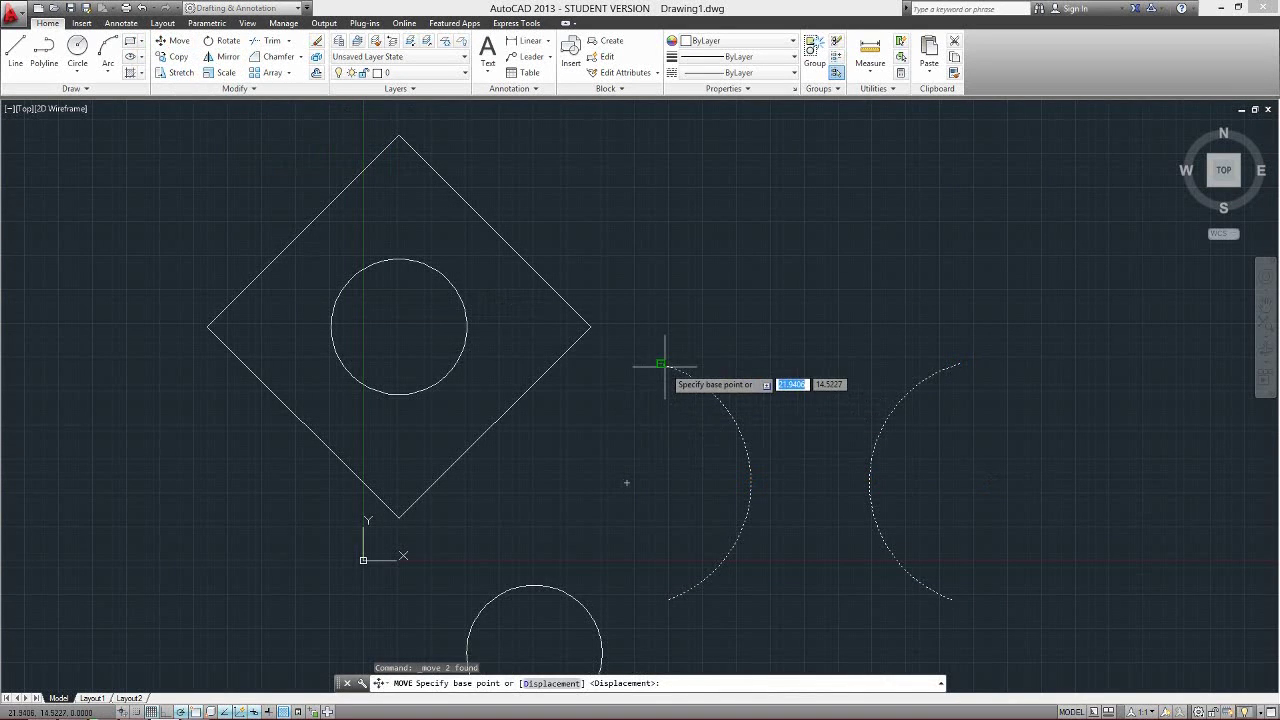
pyautogui.click(662, 364)
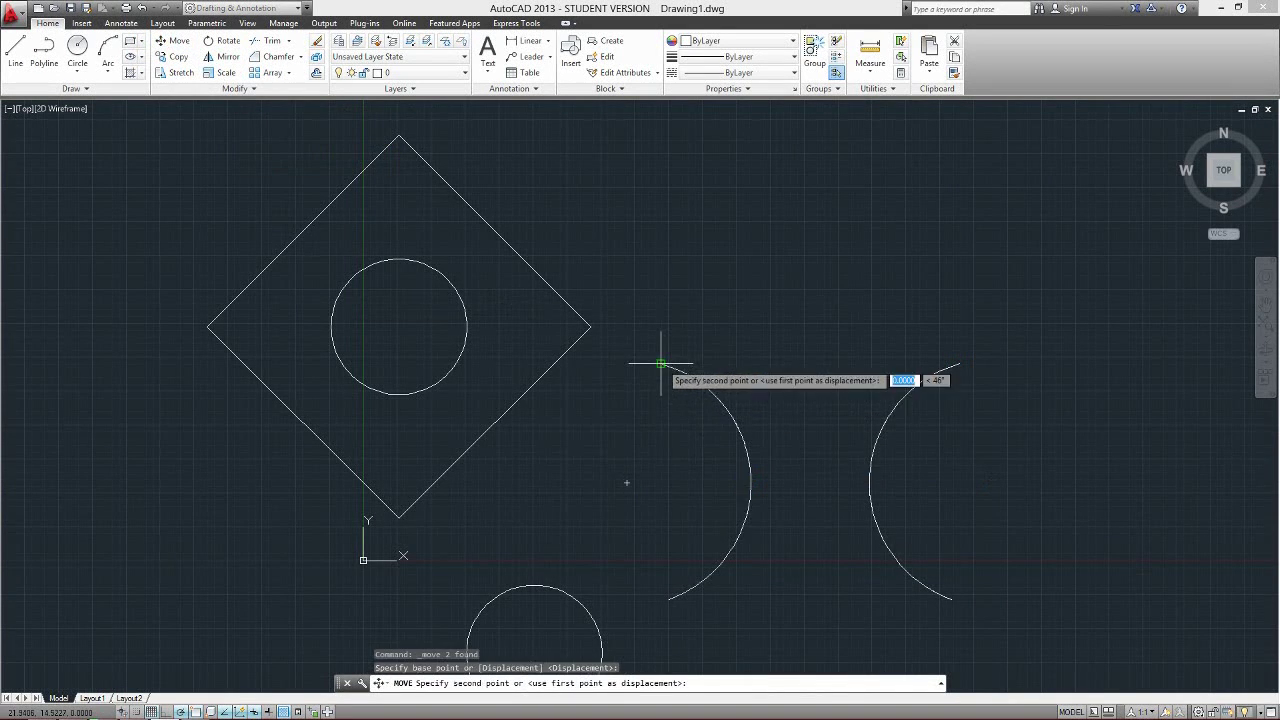
pyautogui.click(399, 519)
# Step: Rotate both arcs counterclockwise about the square's lowest corner, picking the square's right corner to set the angle
pyautogui.moveTo(610, 462); pyautogui.dragTo(650, 385, button='middle')
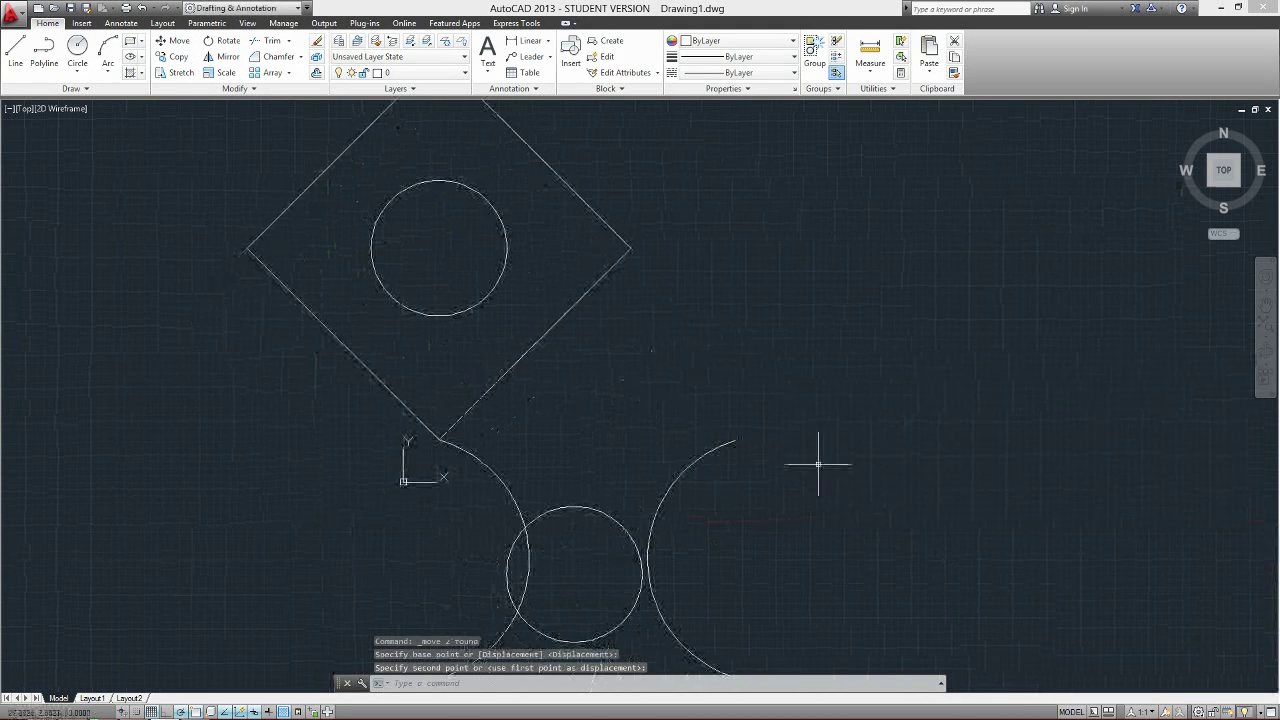
pyautogui.click(856, 477)
pyautogui.click(447, 449)
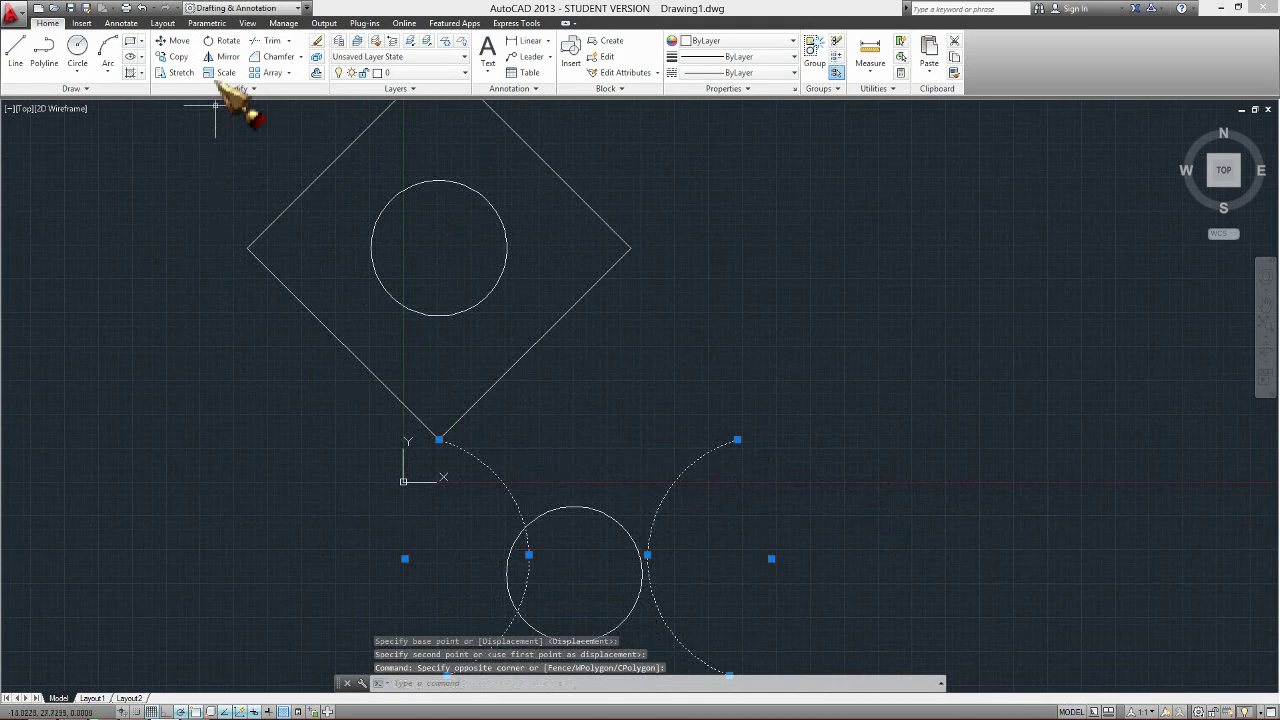
pyautogui.click(224, 41)
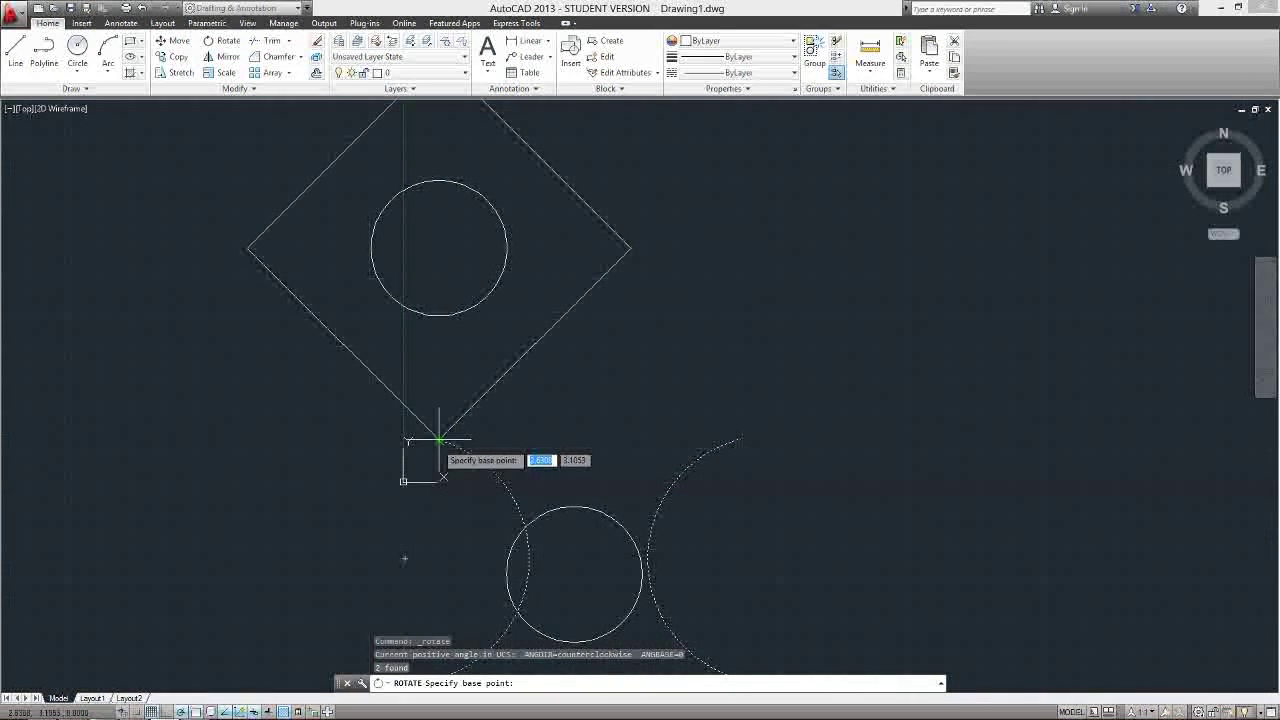
pyautogui.click(439, 438)
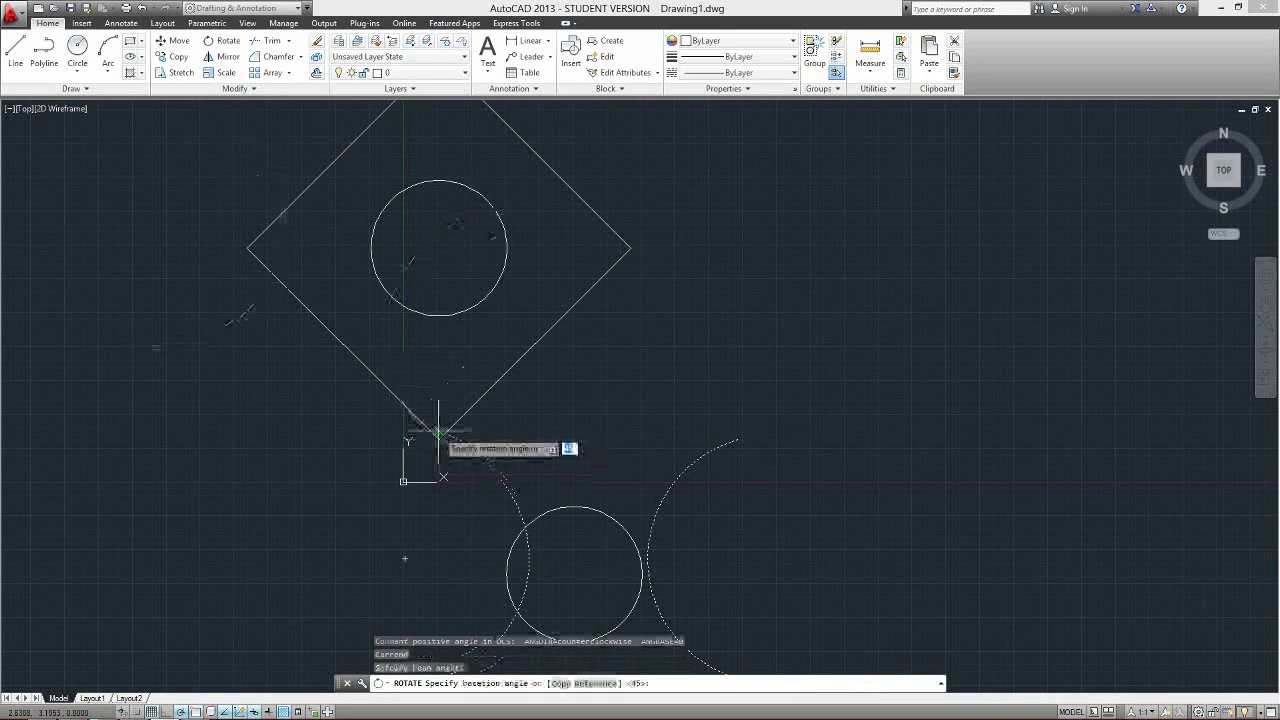
pyautogui.click(631, 243)
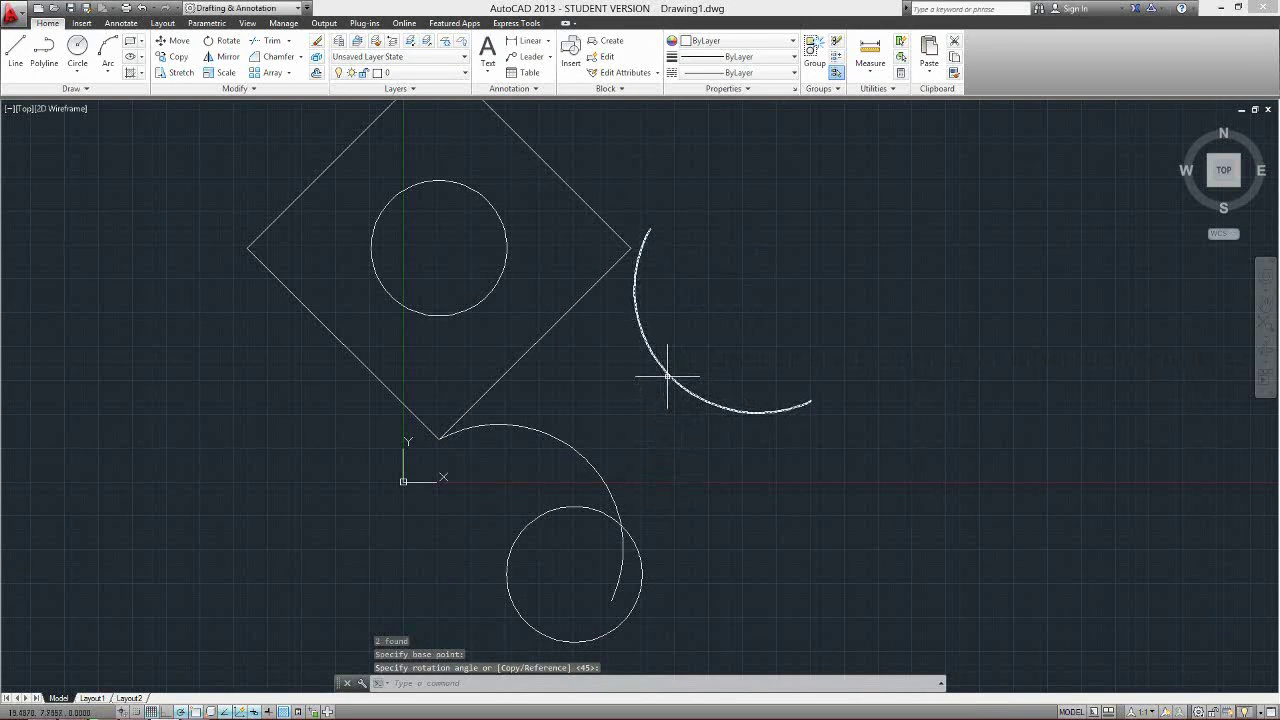
# Step: Move the right arc from its upper endpoint onto the square's right corner
pyautogui.write('move')
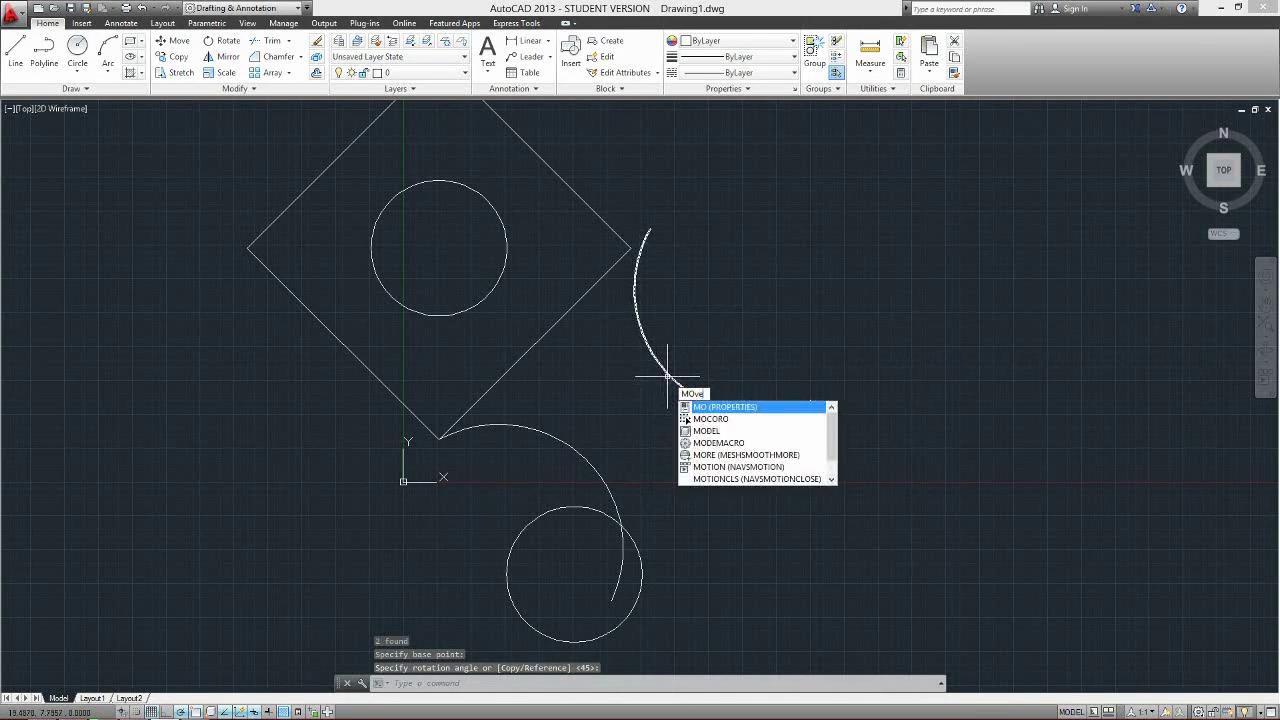
pyautogui.press('Return')
pyautogui.click(667, 376)
pyautogui.press('Return')
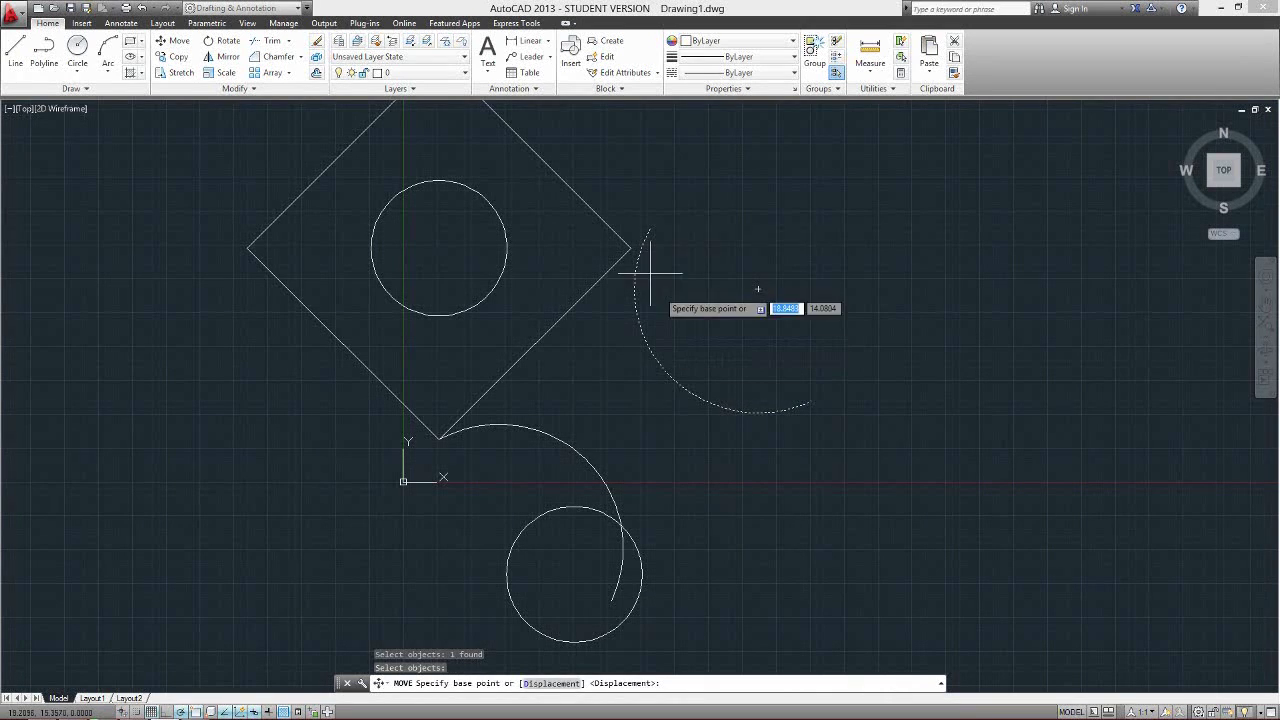
pyautogui.click(646, 229)
pyautogui.click(627, 247)
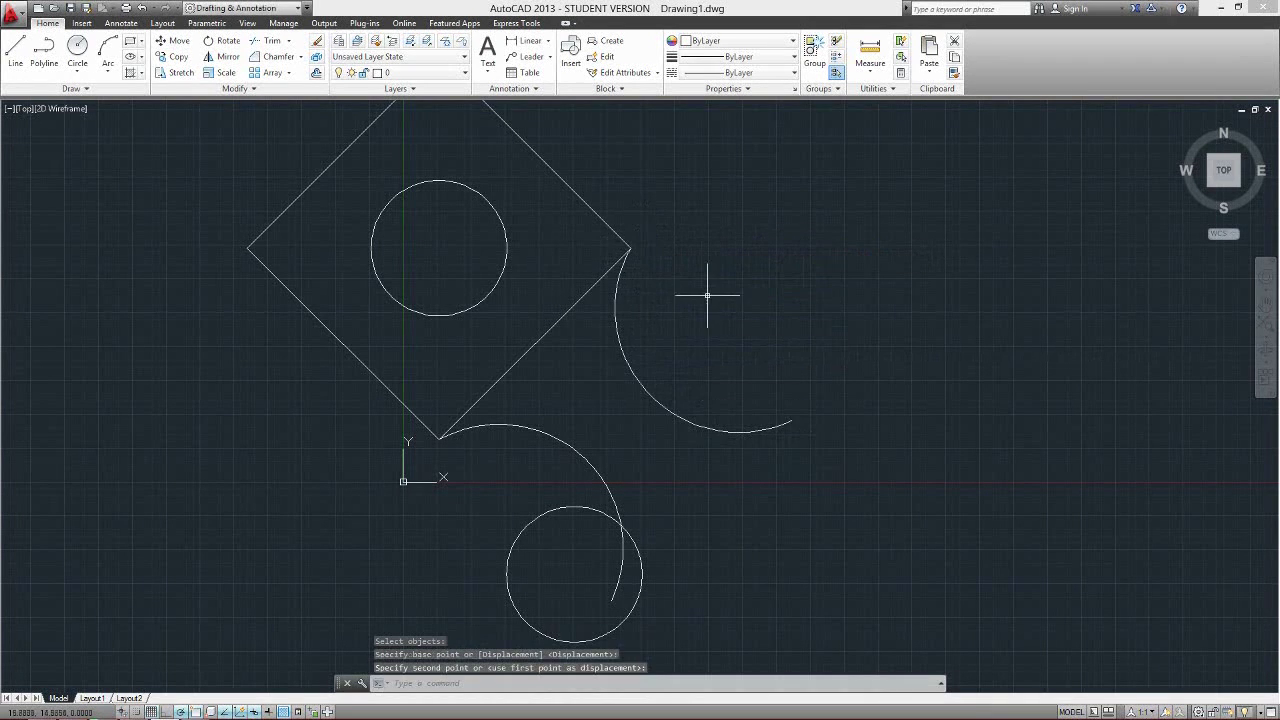
# Step: Trim away the square's lower-right side, using both arcs as cutting edges
pyautogui.moveTo(565, 362); pyautogui.dragTo(584, 382, button='middle')
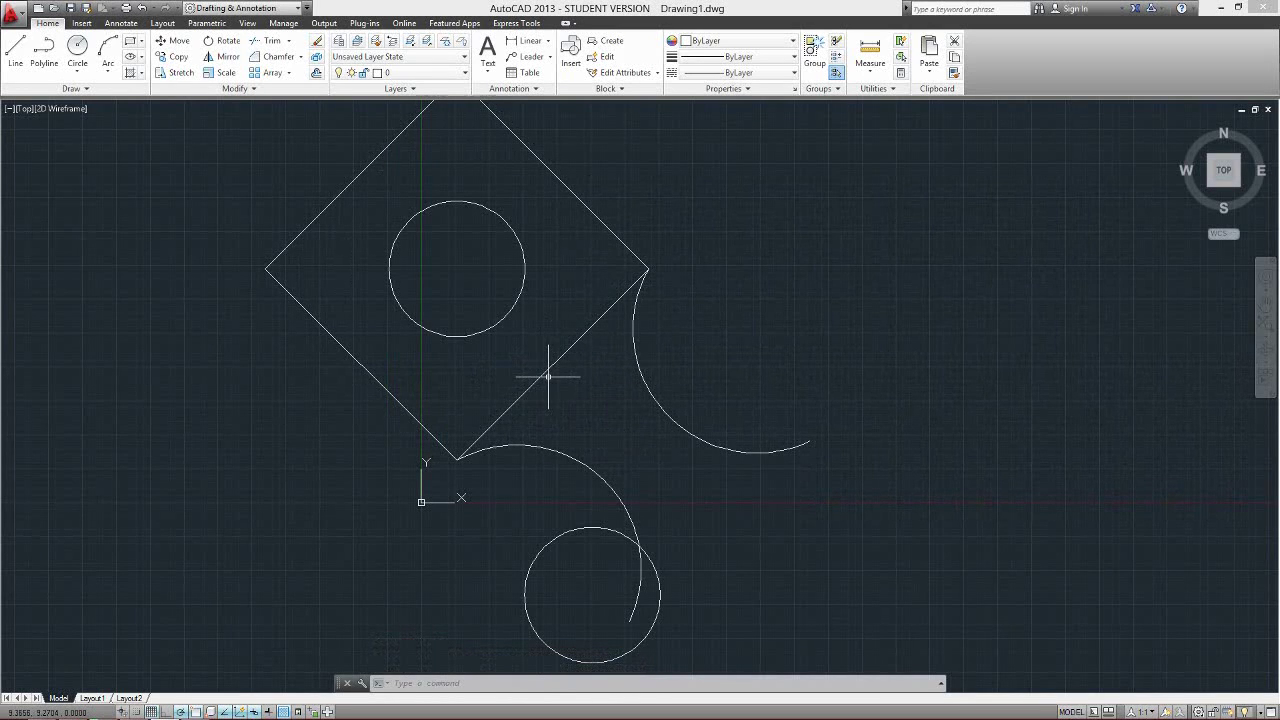
pyautogui.click(272, 41)
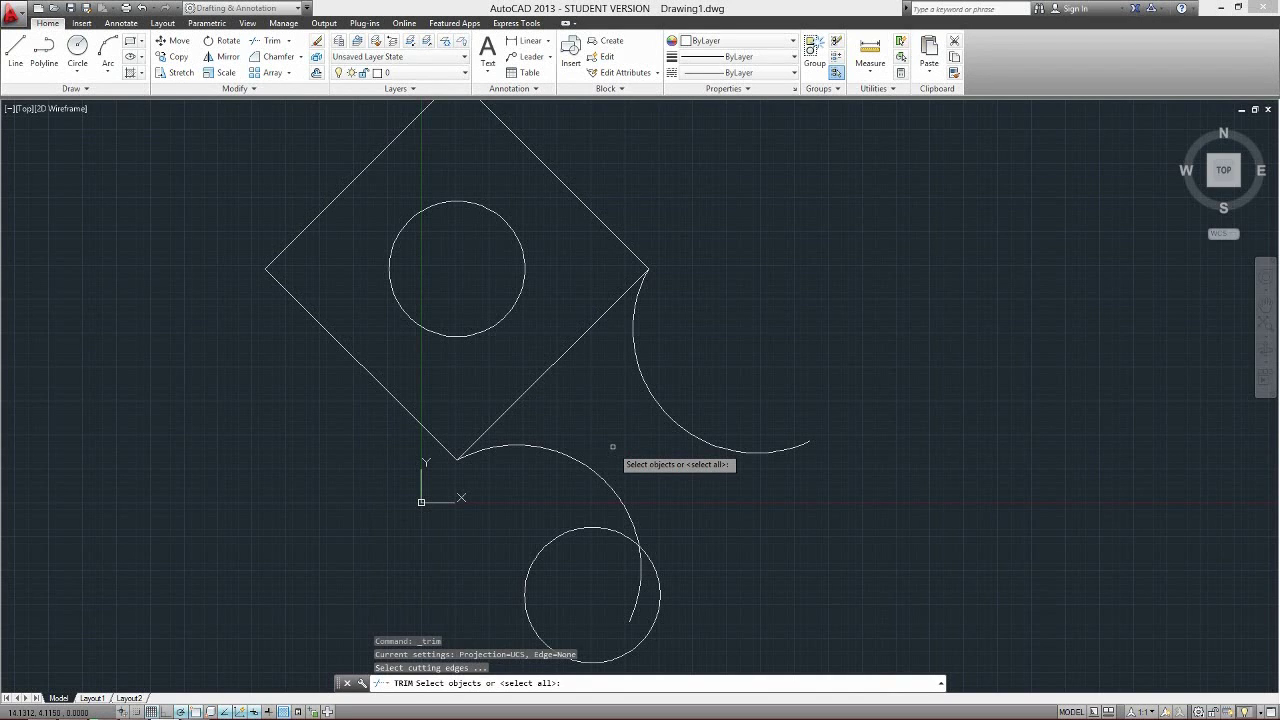
pyautogui.click(648, 389)
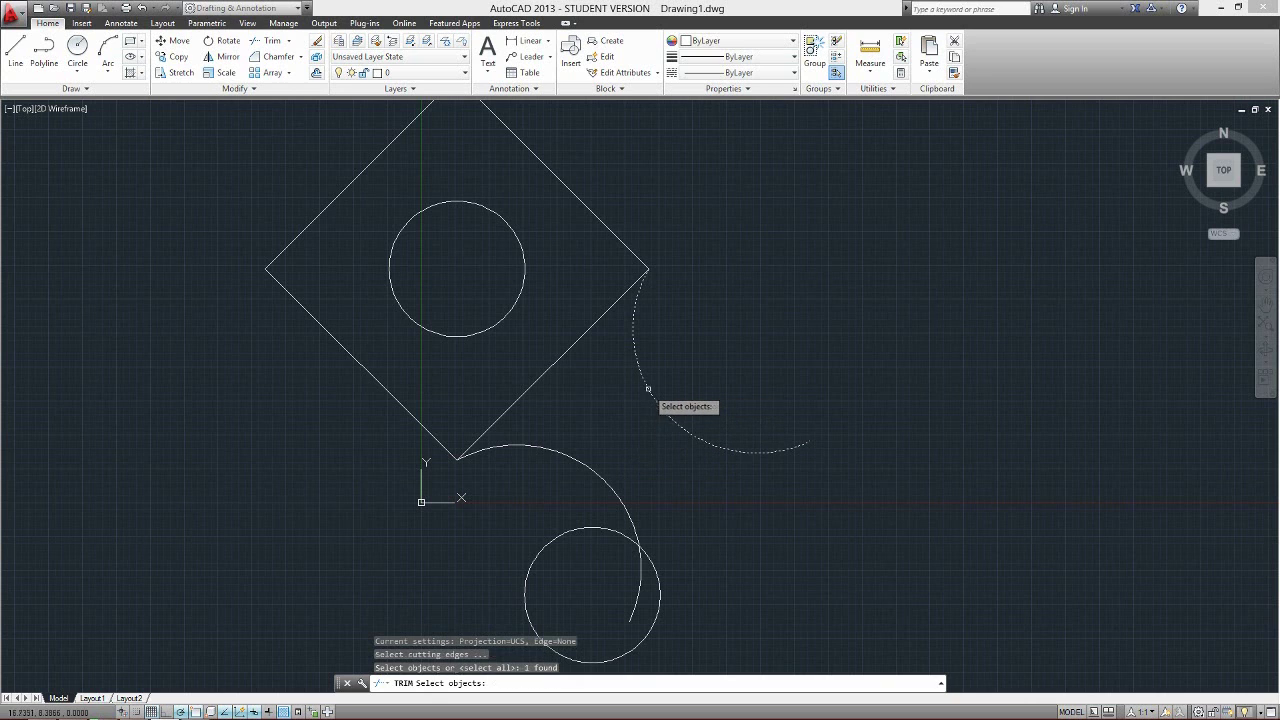
pyautogui.click(585, 462)
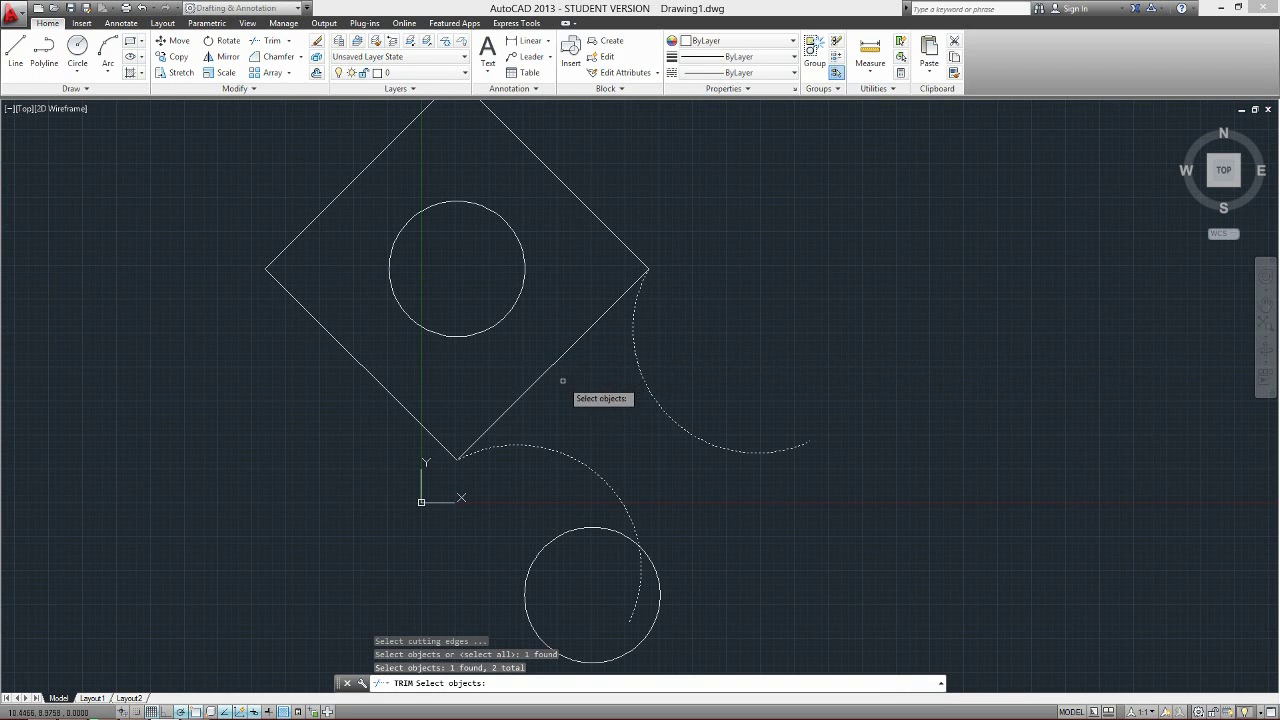
pyautogui.press('Return')
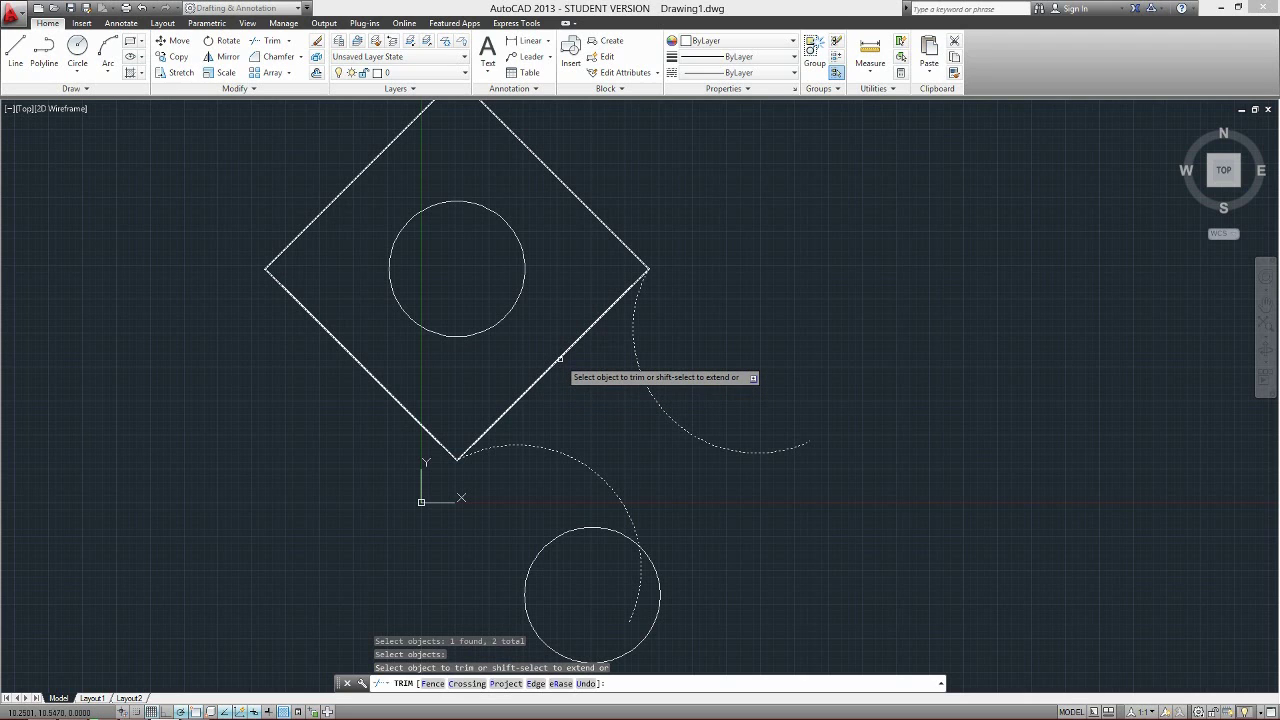
pyautogui.click(560, 358)
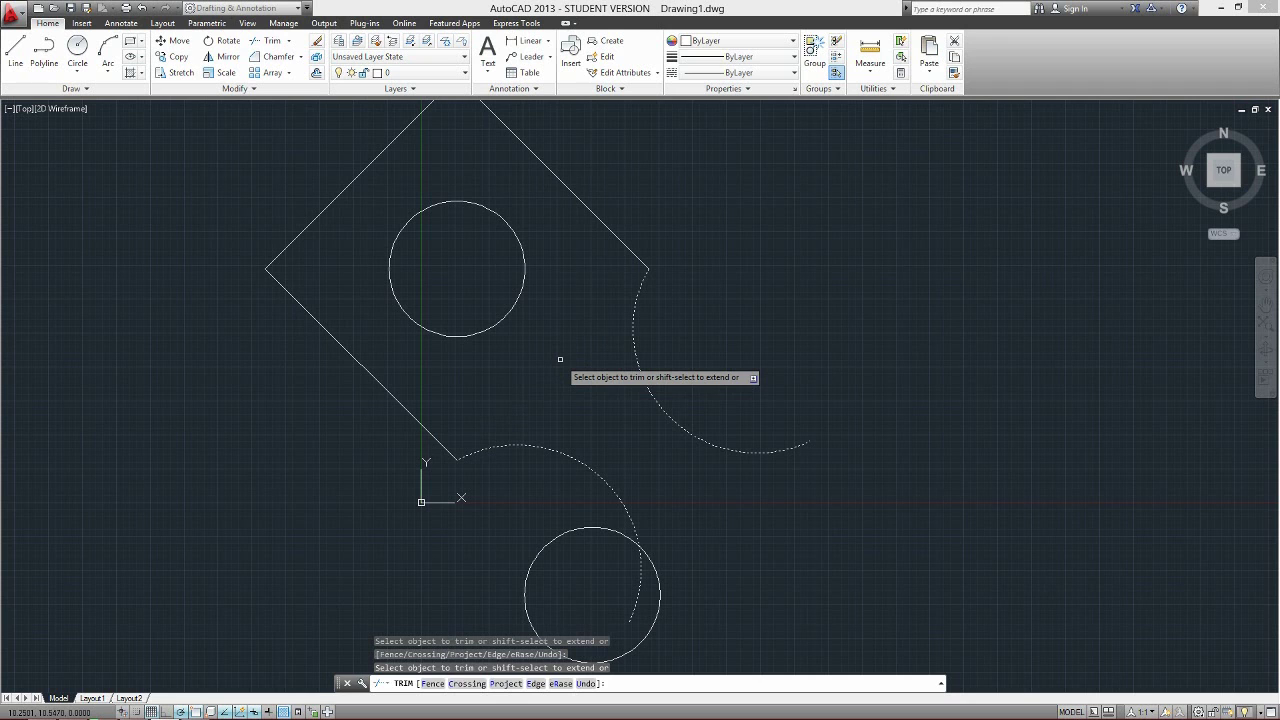
pyautogui.press('Return')
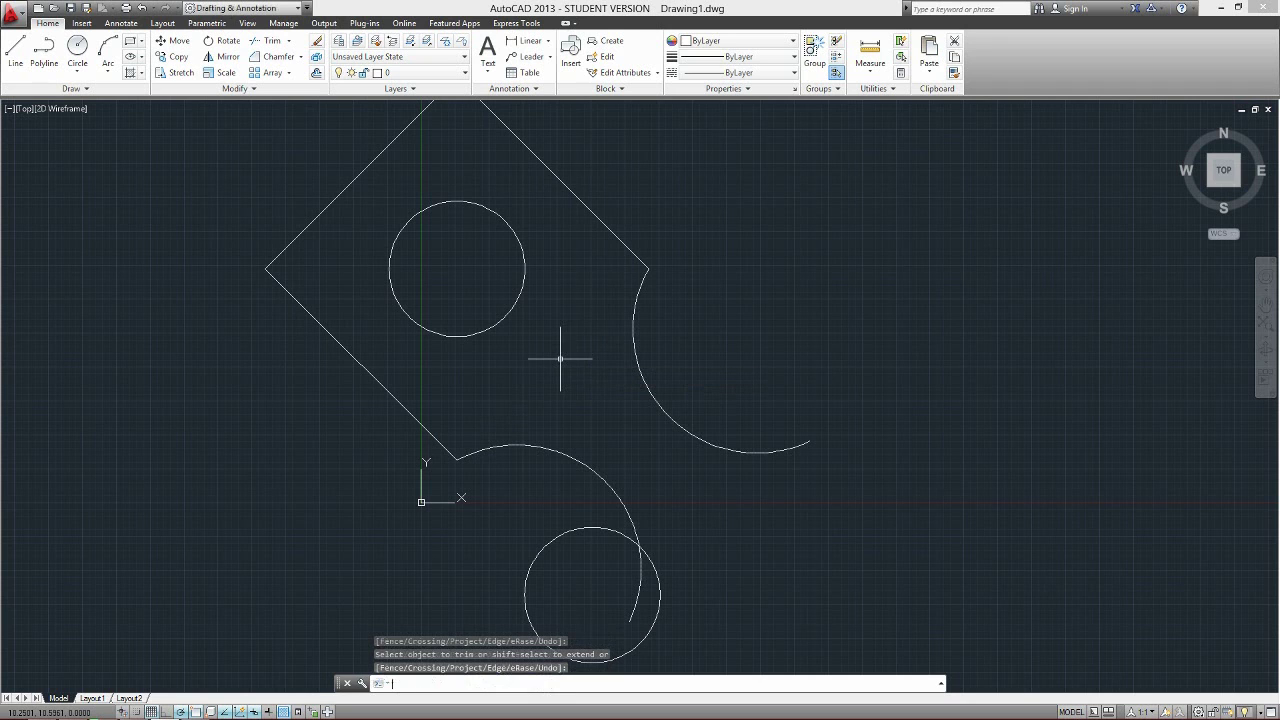
# Step: Chamfer the square's top corner with first distance 1 on the upper-right side and second distance 2 on the upper-left side
pyautogui.moveTo(617, 414)
pyautogui.mouseDown(button='middle')
pyautogui.moveTo(617, 386)
pyautogui.moveTo(619, 464)
pyautogui.mouseUp(button='middle')
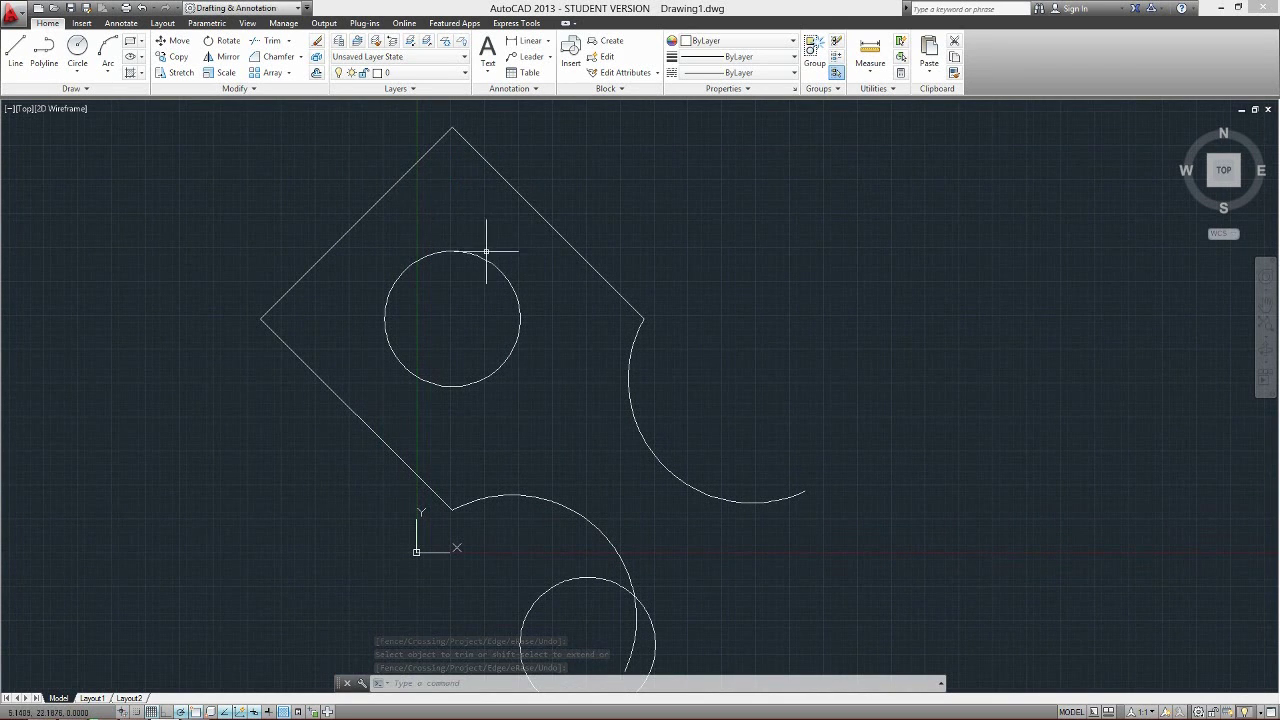
pyautogui.click(280, 60)
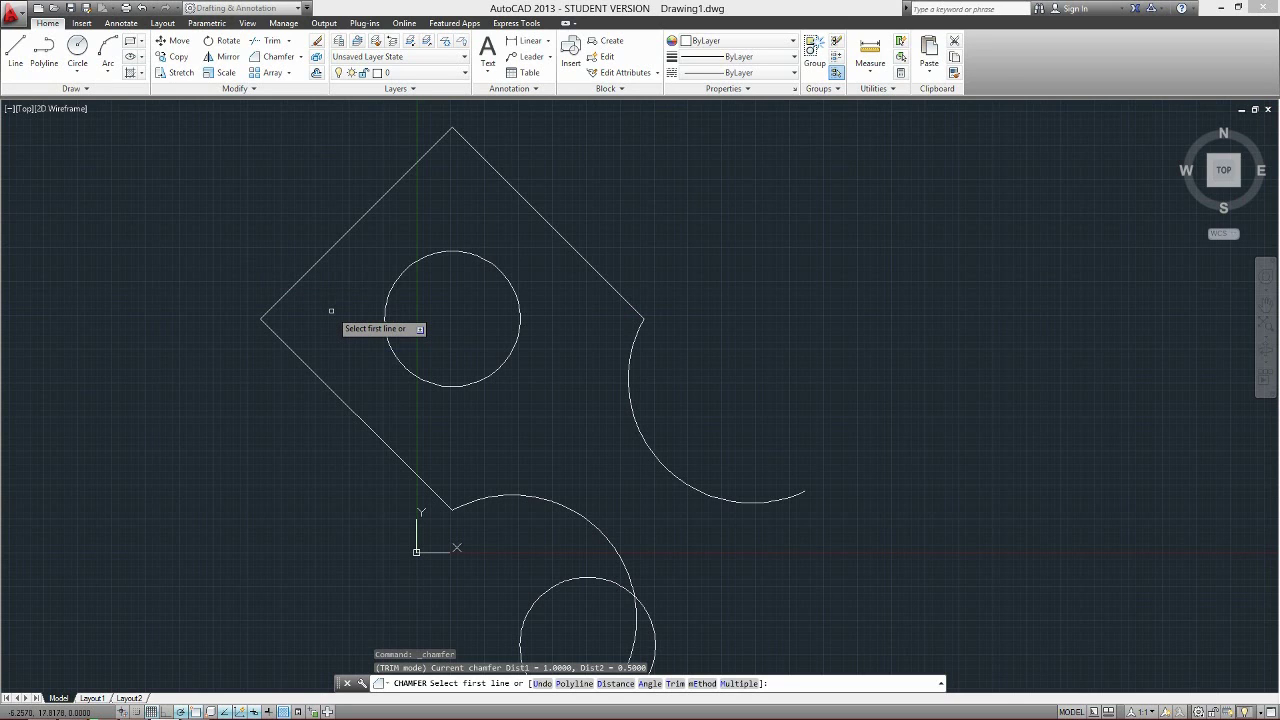
pyautogui.click(624, 686)
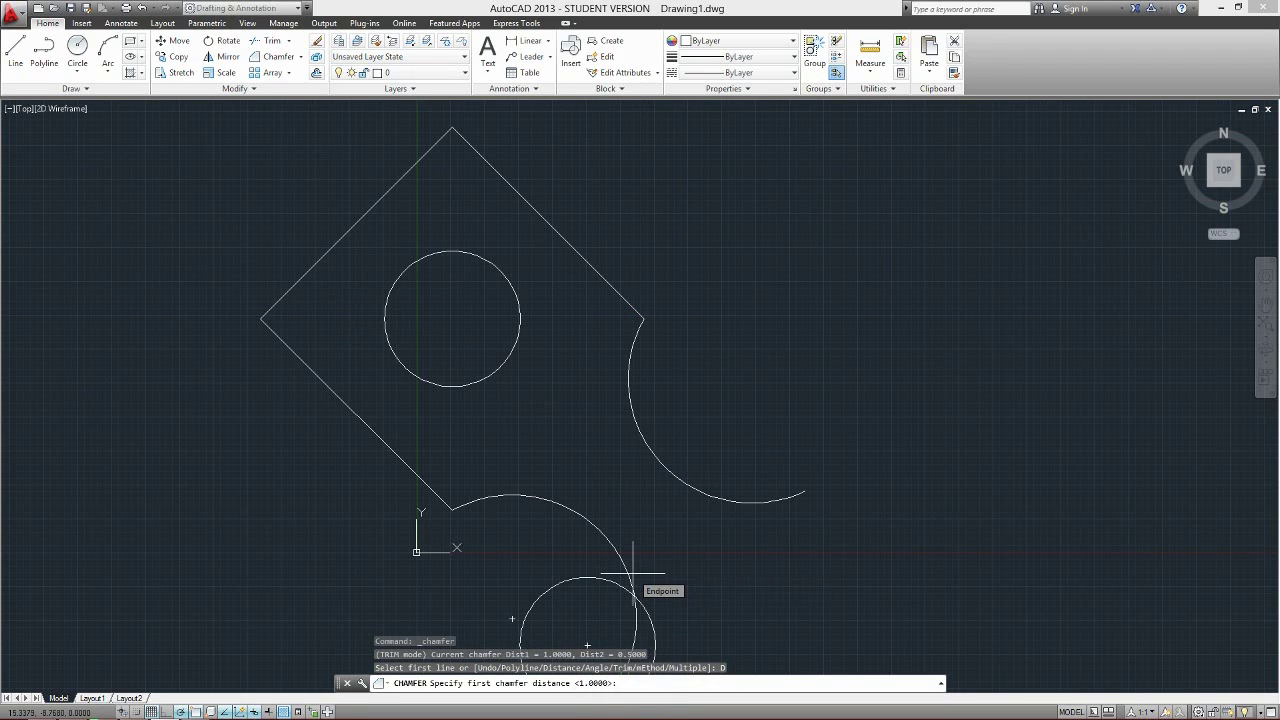
pyautogui.write('1')
pyautogui.press('Return')
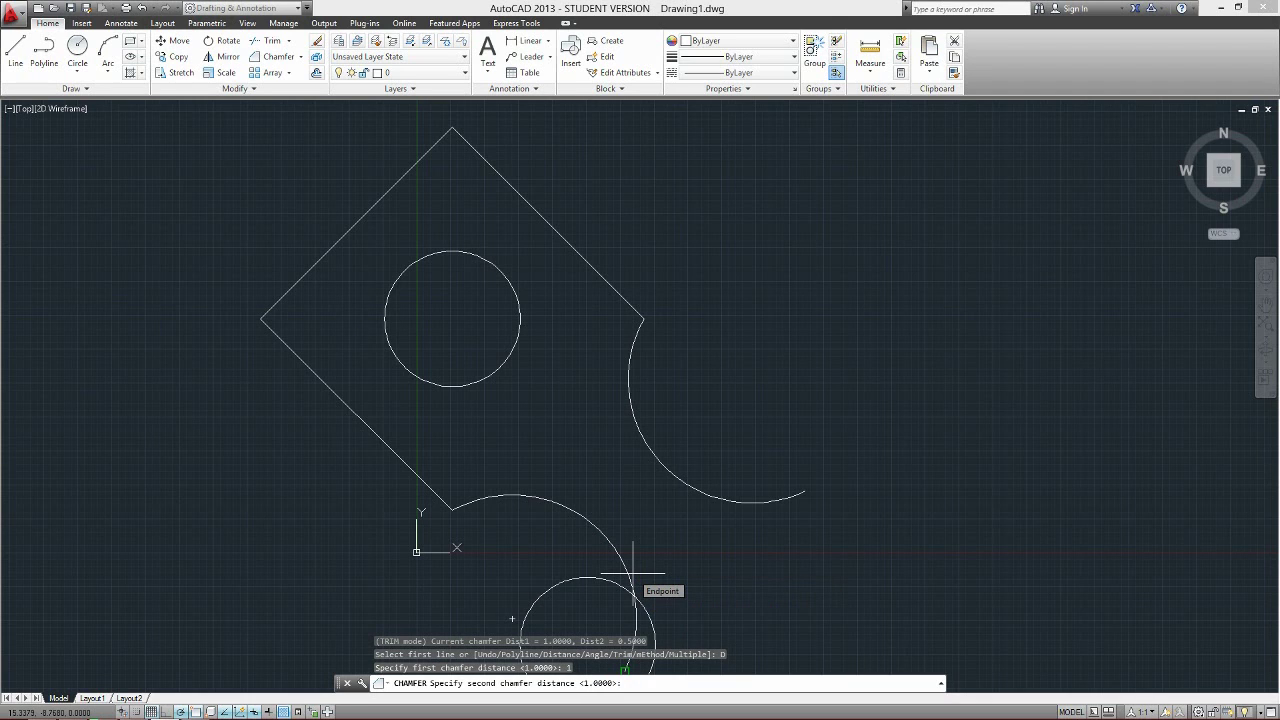
pyautogui.write('2')
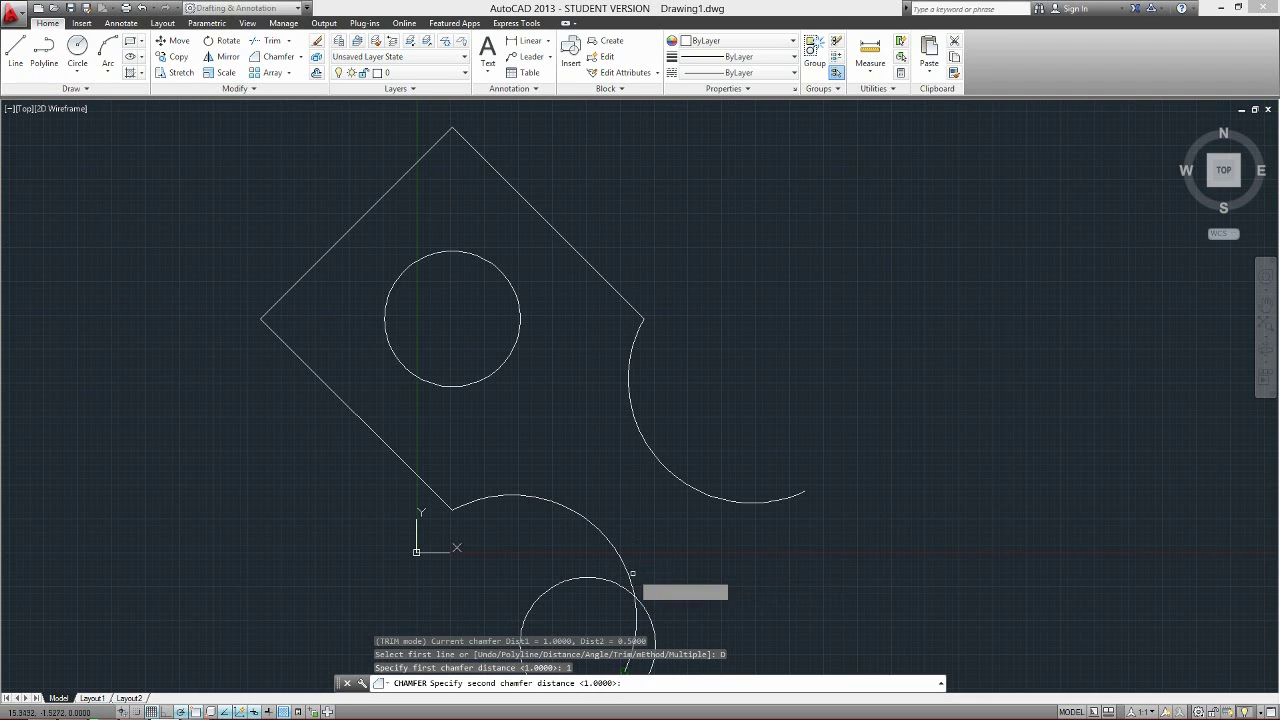
pyautogui.press('Return')
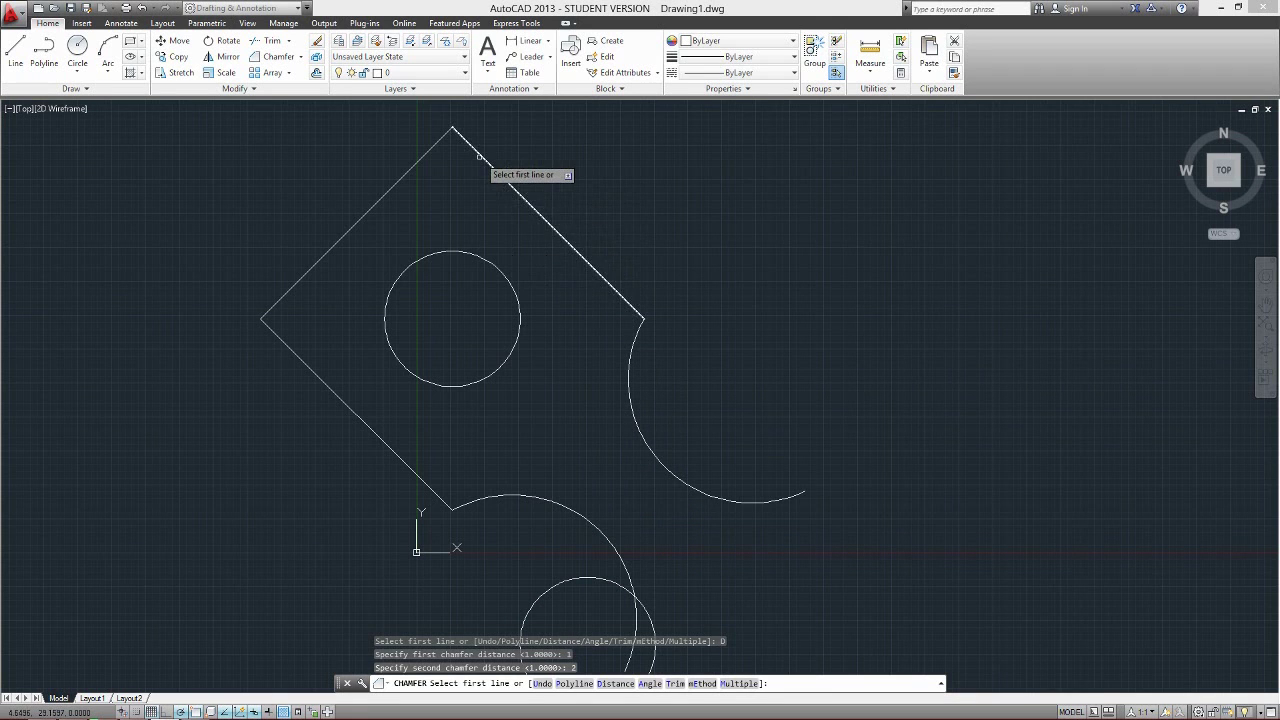
pyautogui.moveTo(480, 162); pyautogui.dragTo(497, 267, button='middle')
pyautogui.scroll(6, 497, 267)
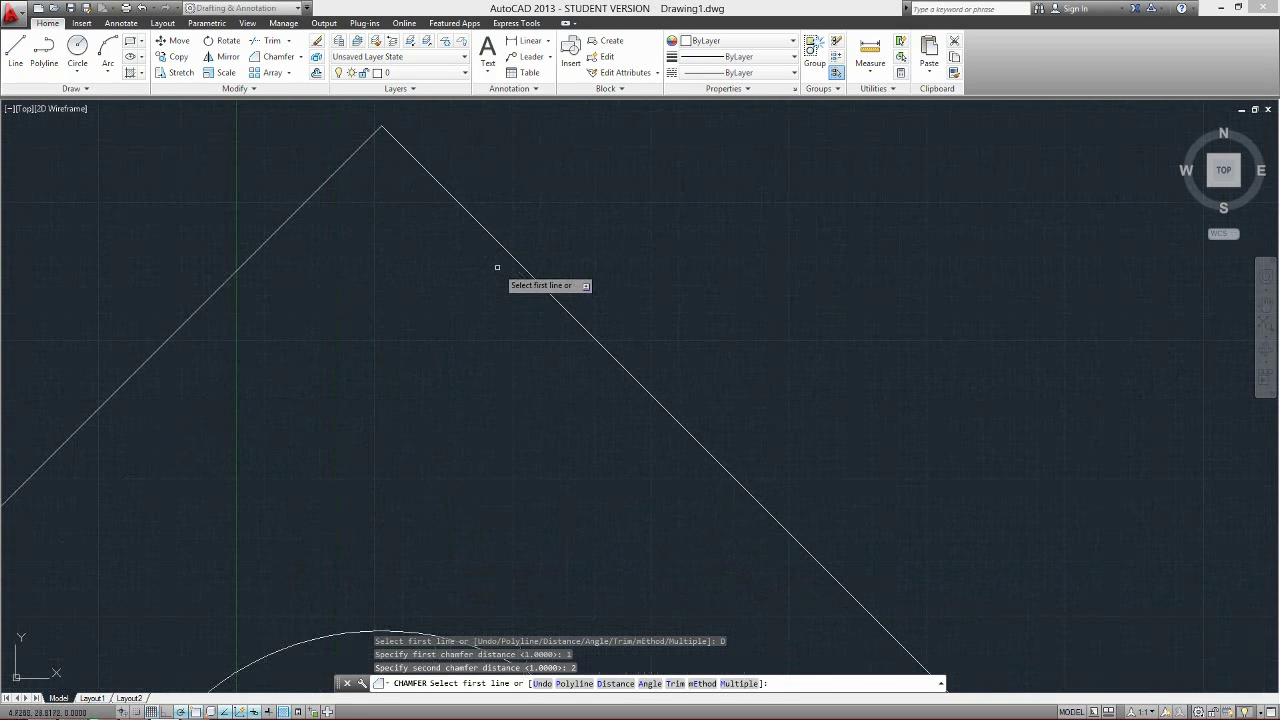
pyautogui.moveTo(409, 217); pyautogui.dragTo(466, 242, button='middle')
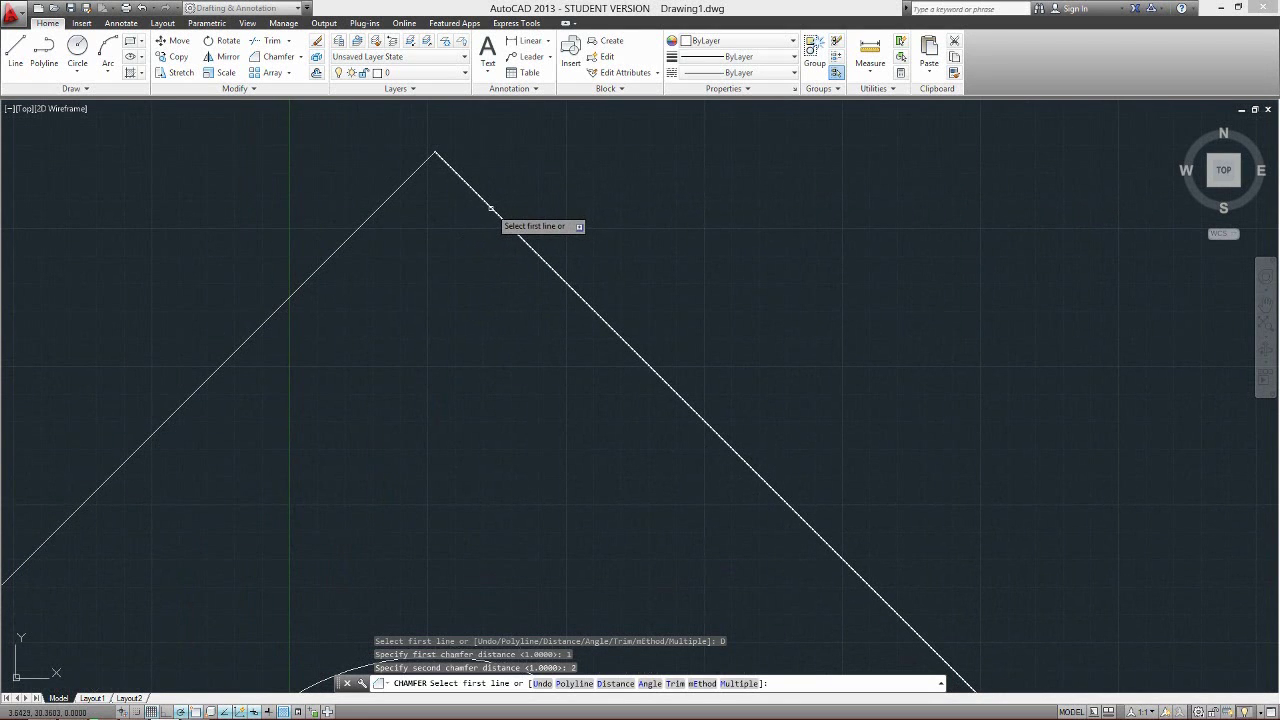
pyautogui.click(490, 208)
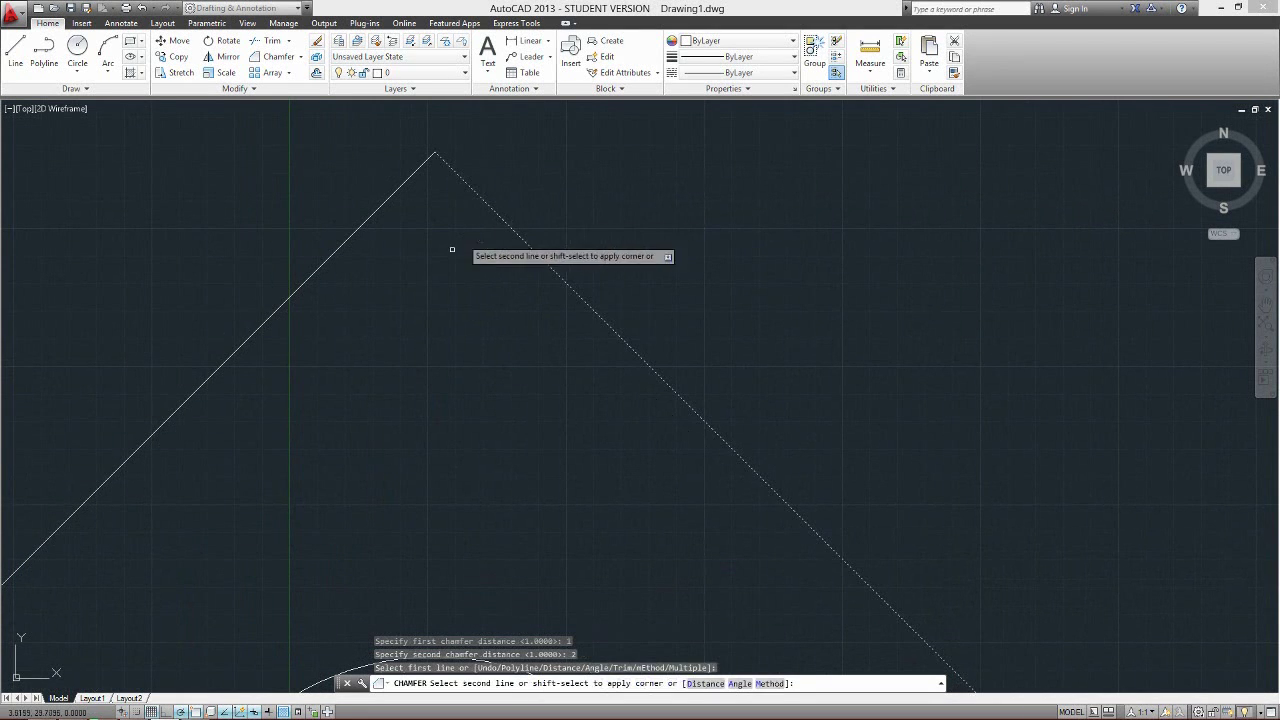
pyautogui.click(342, 242)
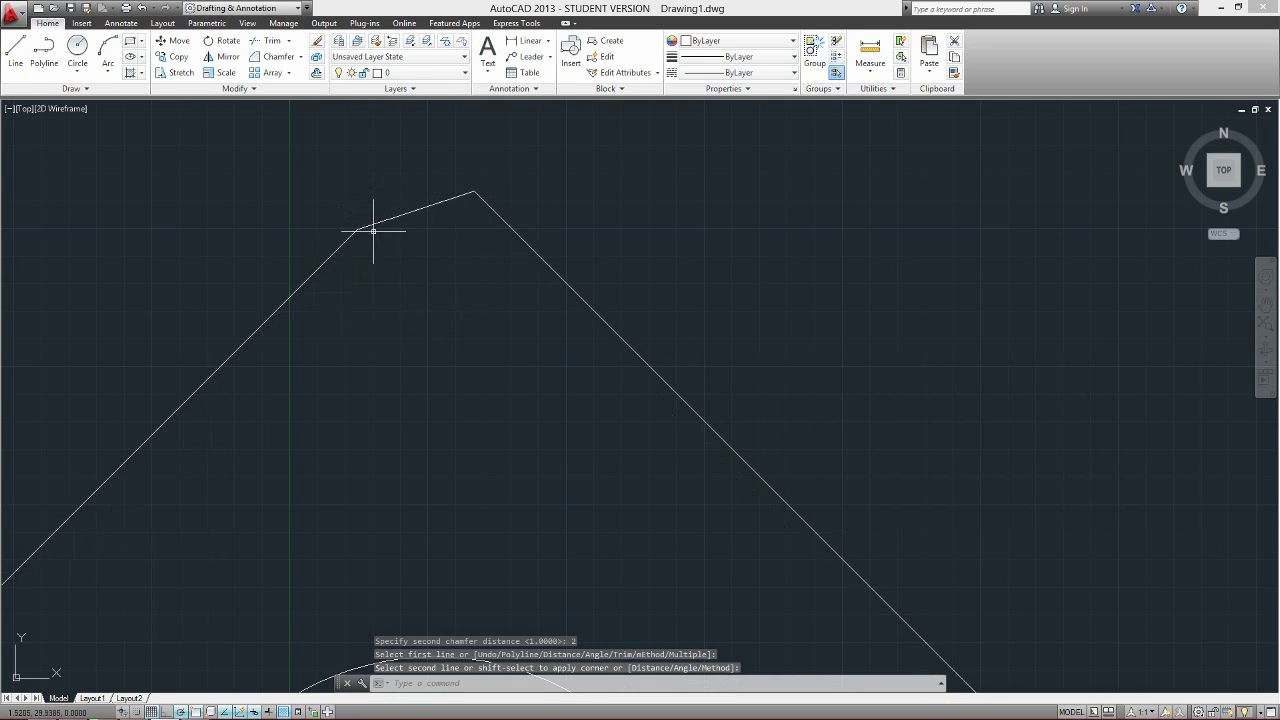
# Step: Fillet the square's left corner with a radius of 3, between its upper-left and lower-left sides
pyautogui.scroll(-4, 394, 254)
pyautogui.moveTo(423, 314); pyautogui.dragTo(533, 233, button='middle')
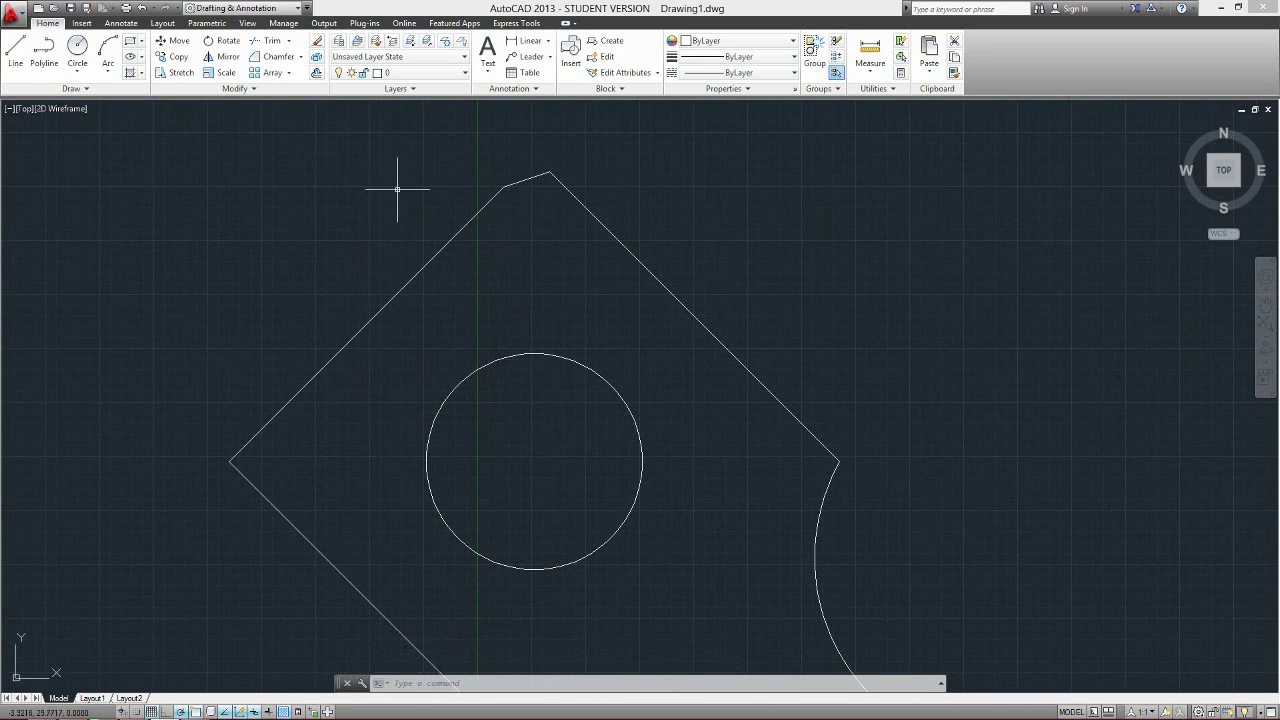
pyautogui.click(300, 57)
pyautogui.click(286, 82)
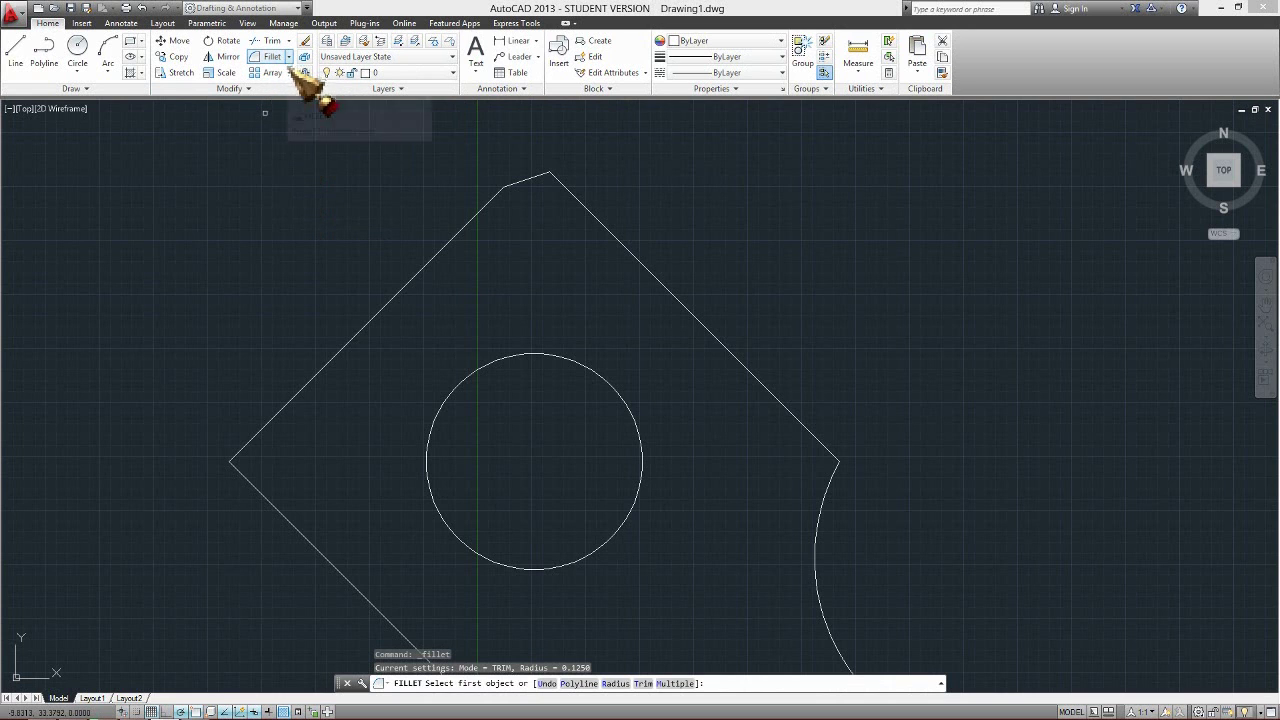
pyautogui.moveTo(320, 270)
pyautogui.mouseDown(button='middle')
pyautogui.moveTo(334, 323)
pyautogui.moveTo(371, 254)
pyautogui.mouseUp(button='middle')
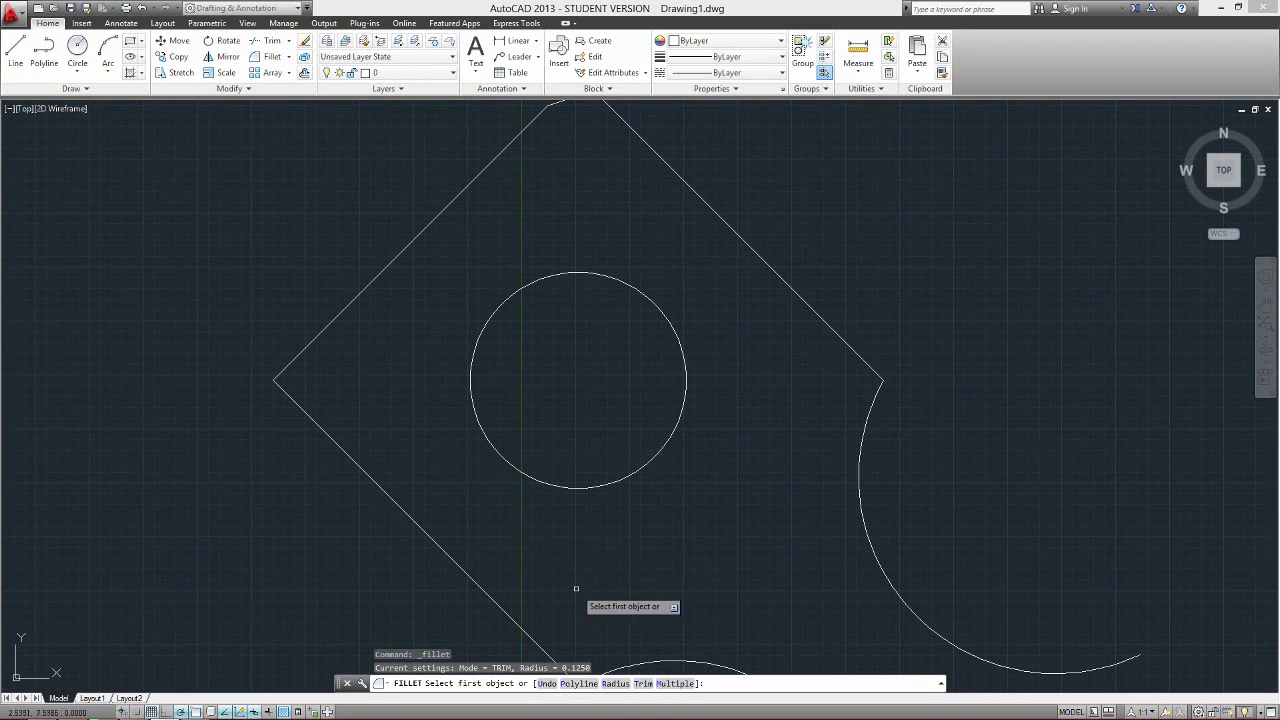
pyautogui.click(622, 684)
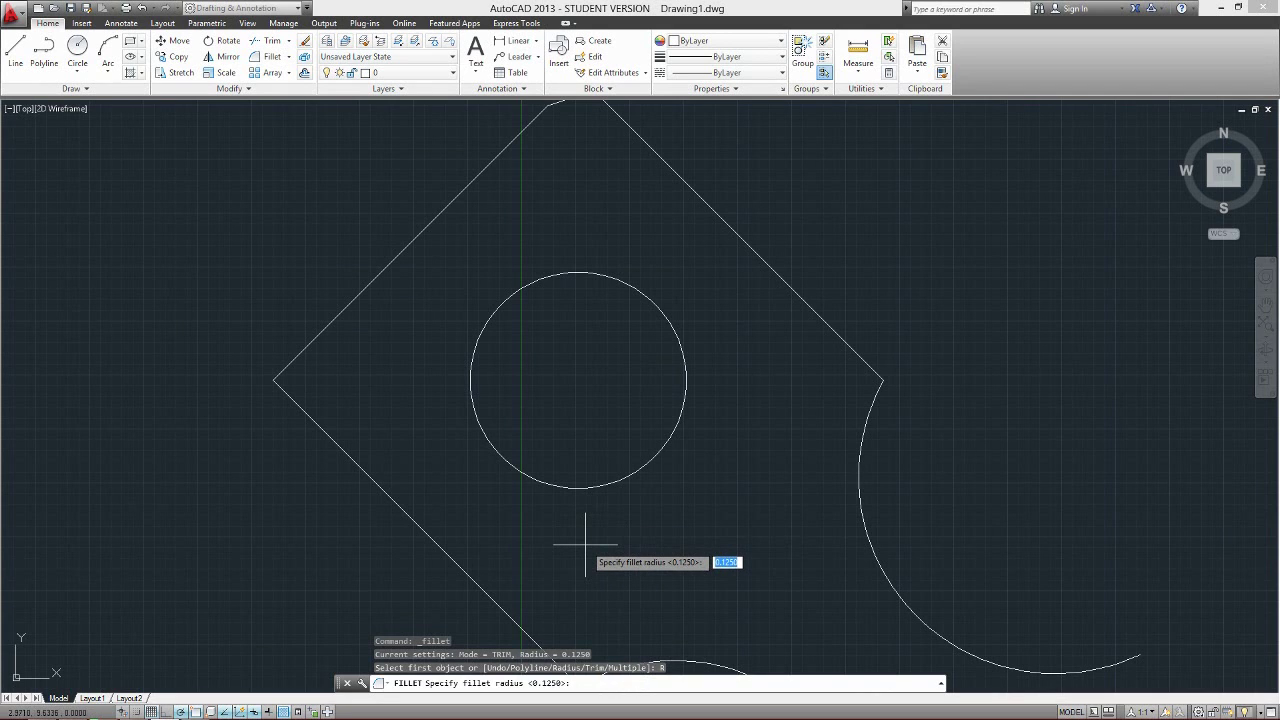
pyautogui.write('3')
pyautogui.press('Return')
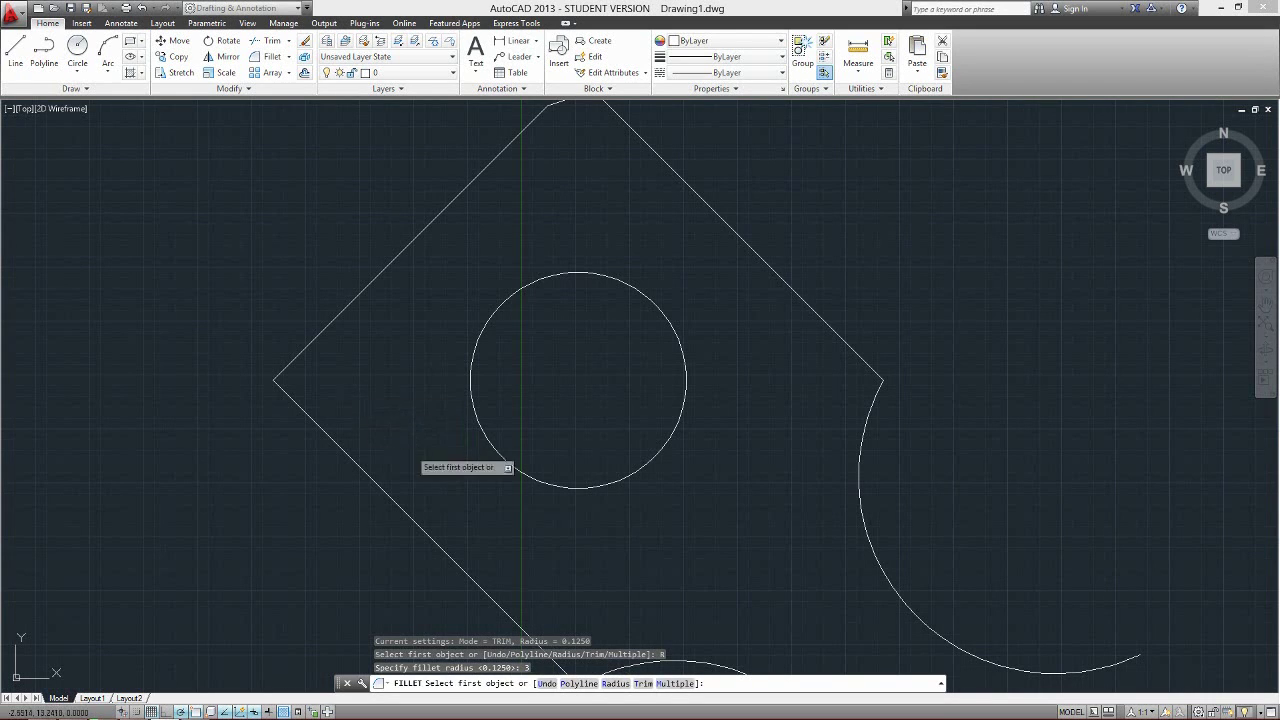
pyautogui.click(317, 336)
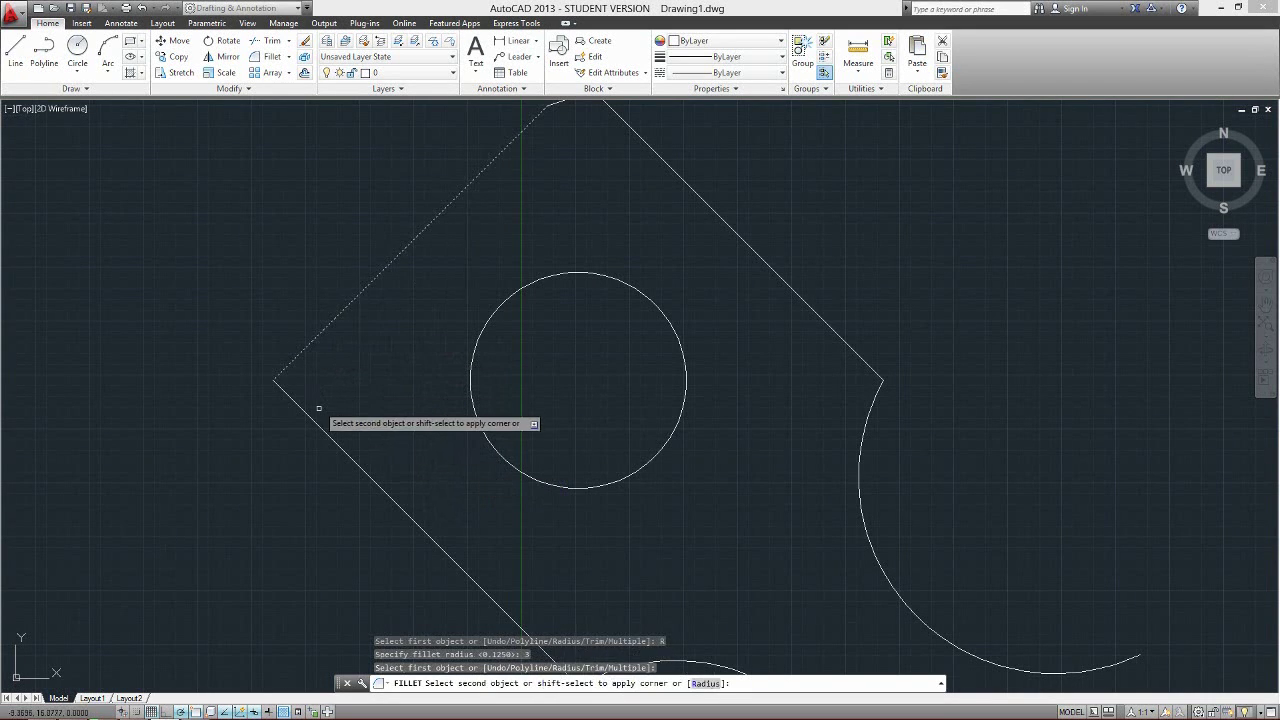
pyautogui.click(316, 422)
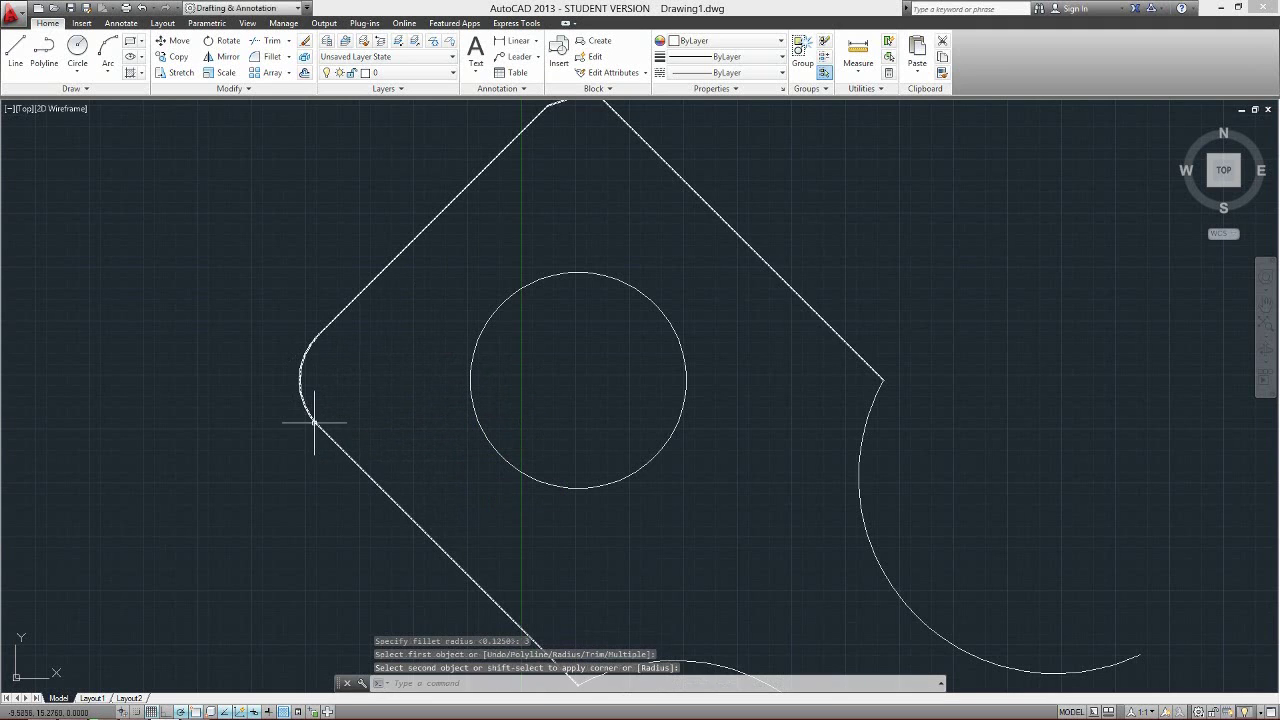
# Step: Erase the lower circle that overlaps the end of the lower arc
pyautogui.moveTo(325, 395); pyautogui.dragTo(305, 382, button='middle')
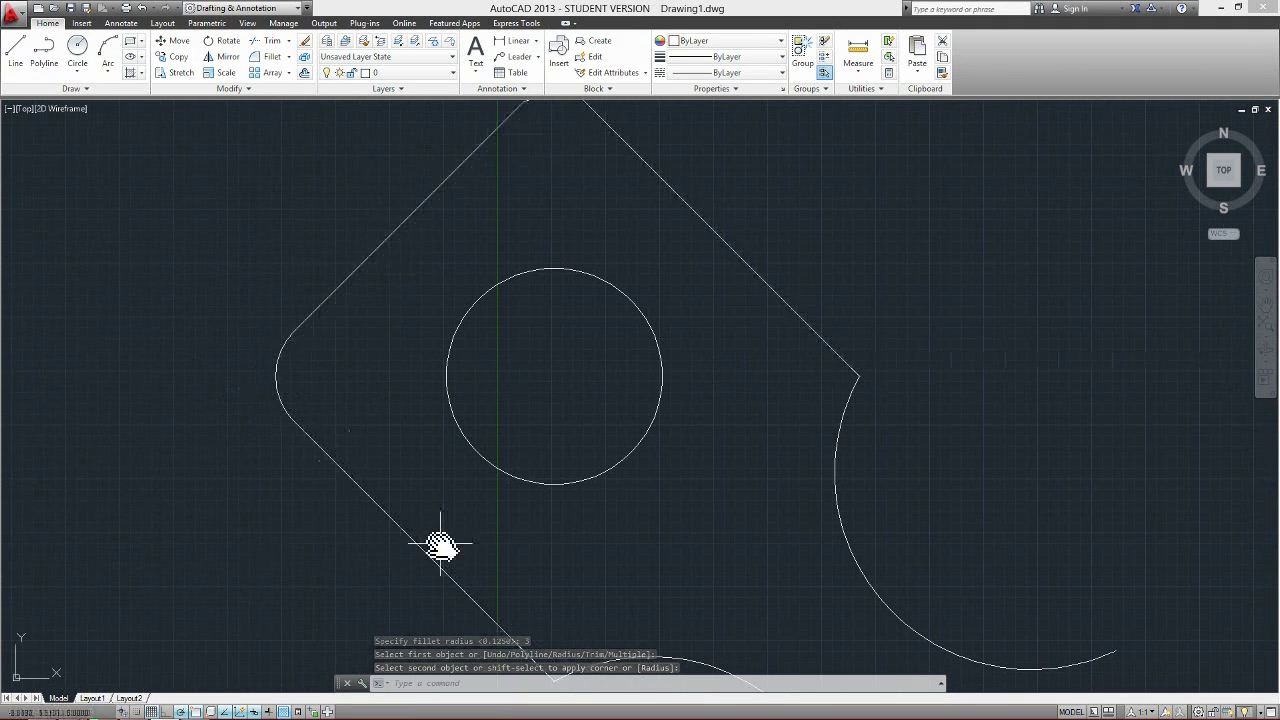
pyautogui.moveTo(443, 543); pyautogui.dragTo(434, 463, button='middle')
pyautogui.scroll(-5, 602, 464)
pyautogui.moveTo(609, 471)
pyautogui.mouseDown(button='middle')
pyautogui.moveTo(571, 471)
pyautogui.moveTo(560, 451)
pyautogui.moveTo(578, 440)
pyautogui.mouseUp(button='middle')
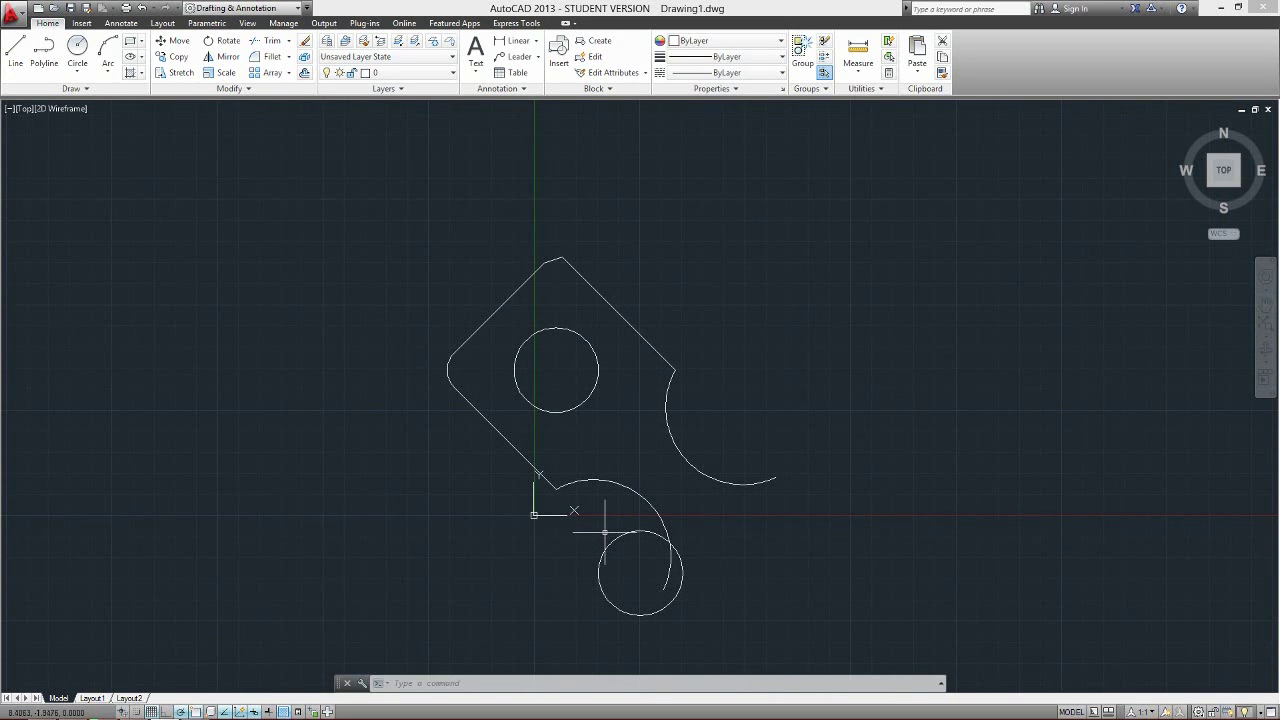
pyautogui.click(305, 41)
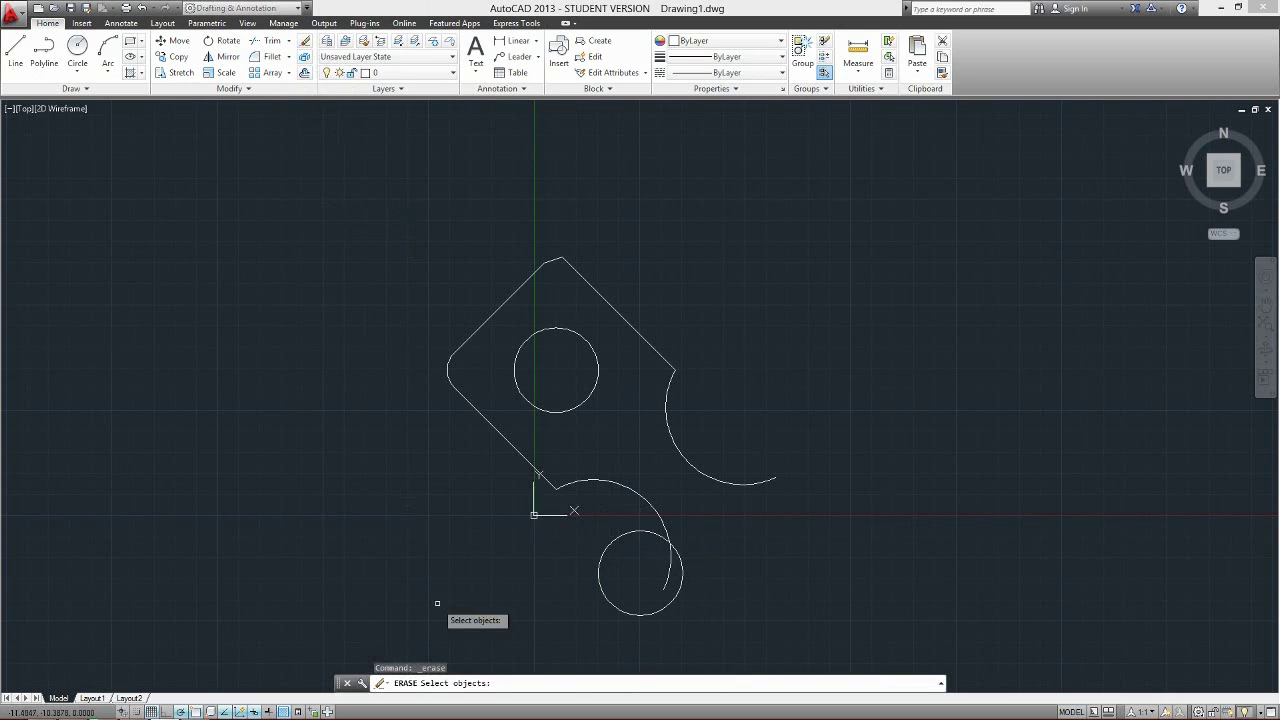
pyautogui.click(600, 588)
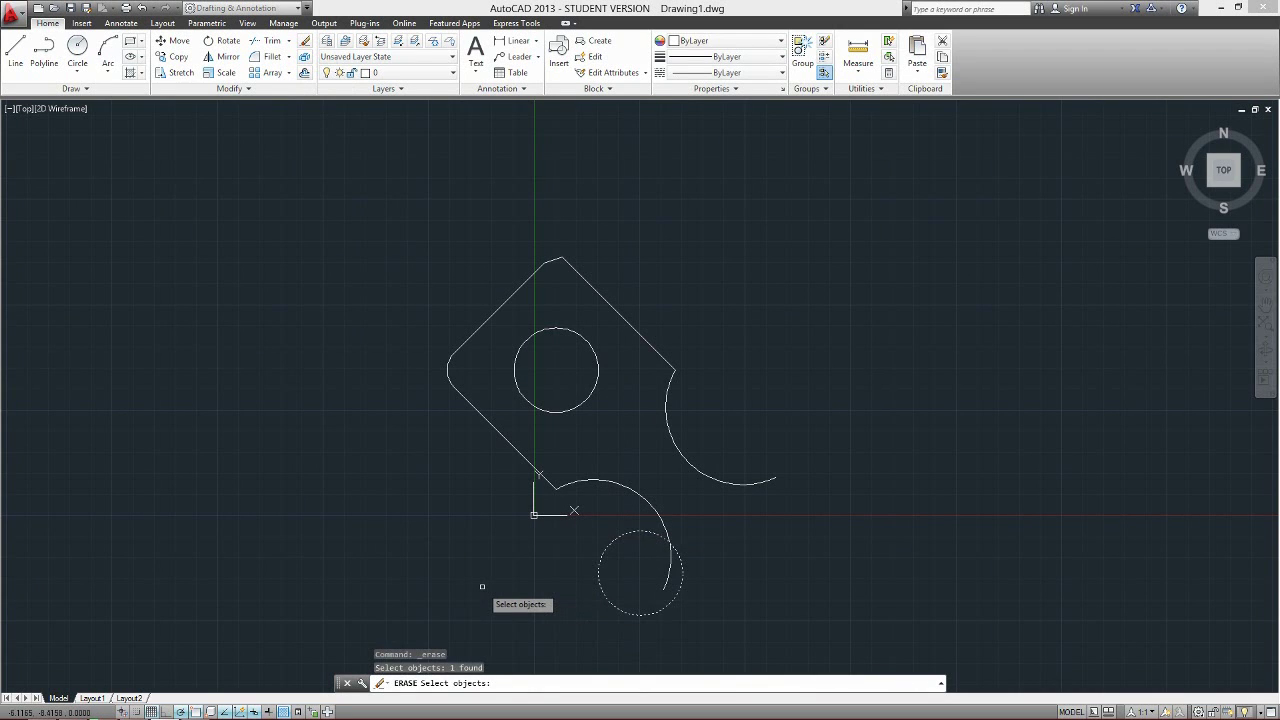
pyautogui.press('Return')
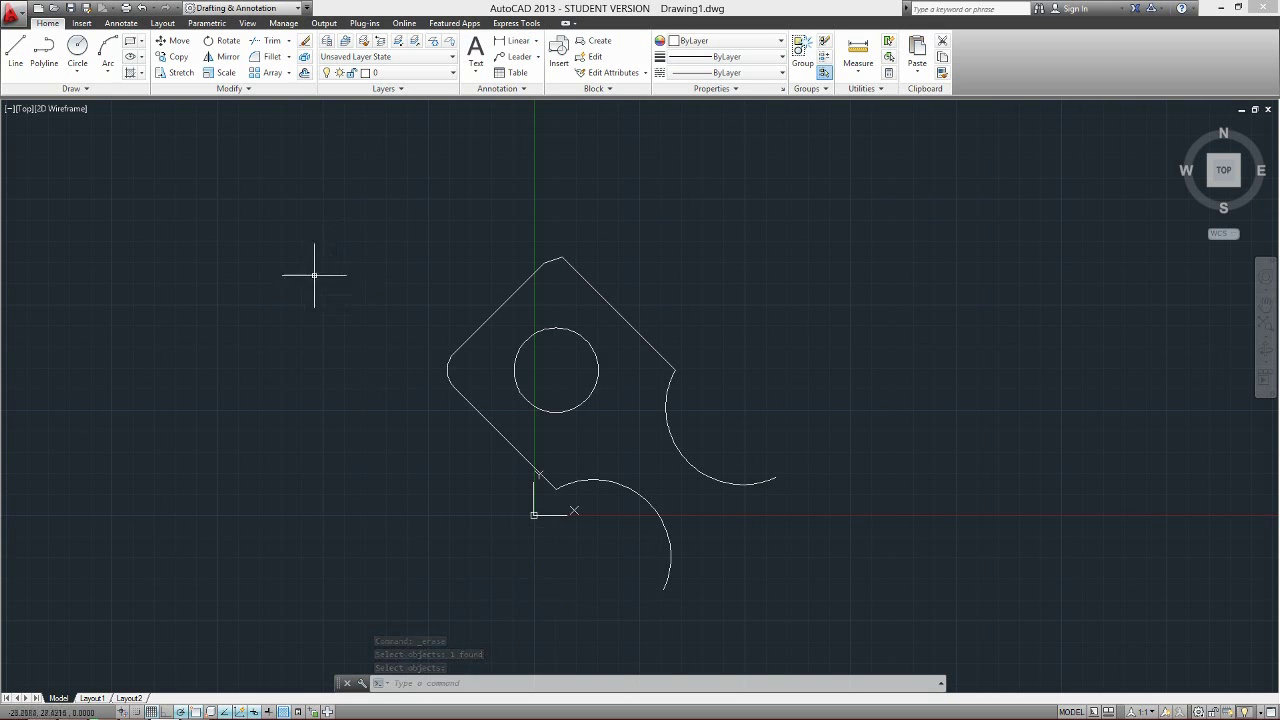
# Step: Stretch the free ends of both arcs about 17.6 units at 315°, using the square's lowest corner as base point
pyautogui.moveTo(314, 275)
pyautogui.mouseDown(button='middle')
pyautogui.moveTo(200, 263)
pyautogui.moveTo(262, 228)
pyautogui.moveTo(231, 228)
pyautogui.mouseUp(button='middle')
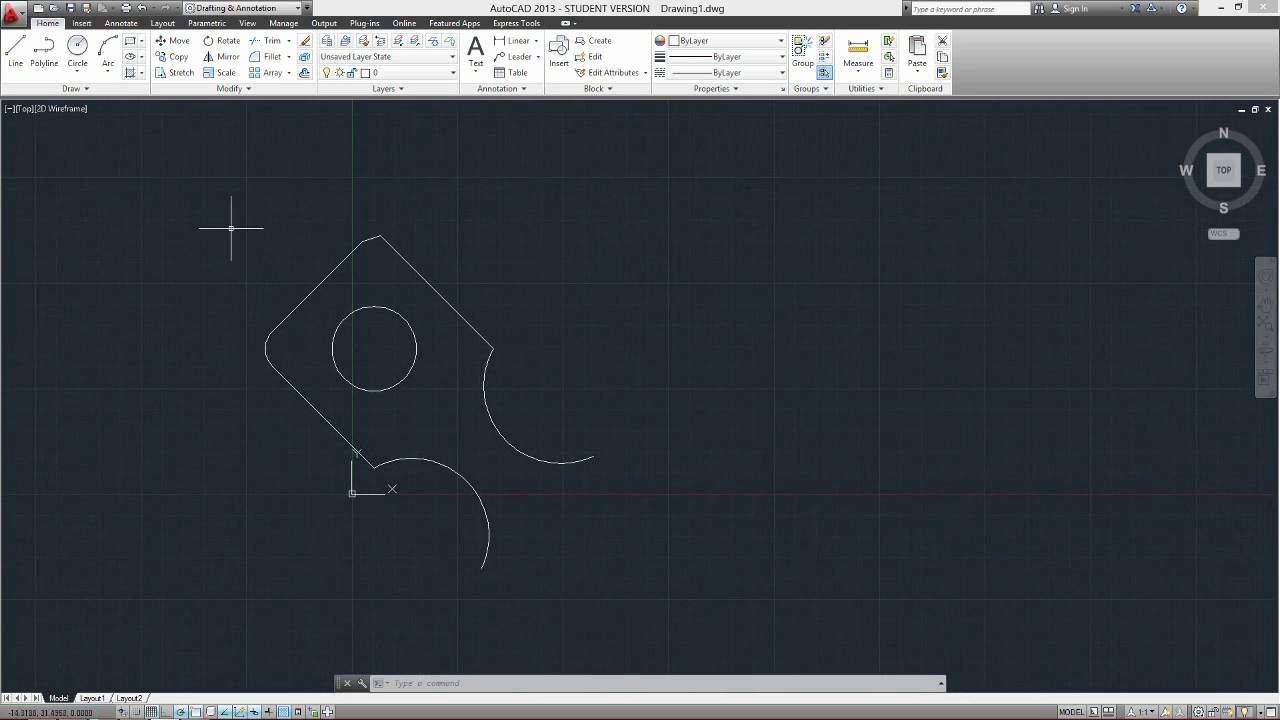
pyautogui.click(182, 73)
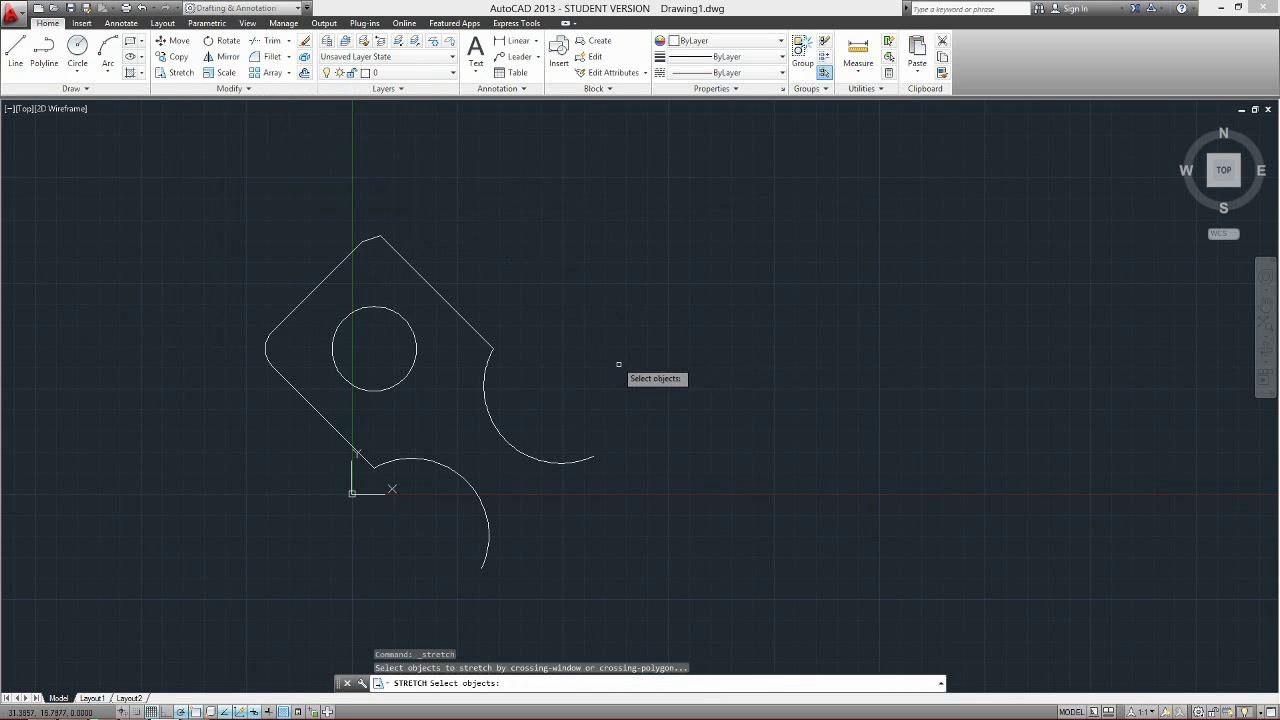
pyautogui.moveTo(643, 407); pyautogui.dragTo(647, 332, button='middle')
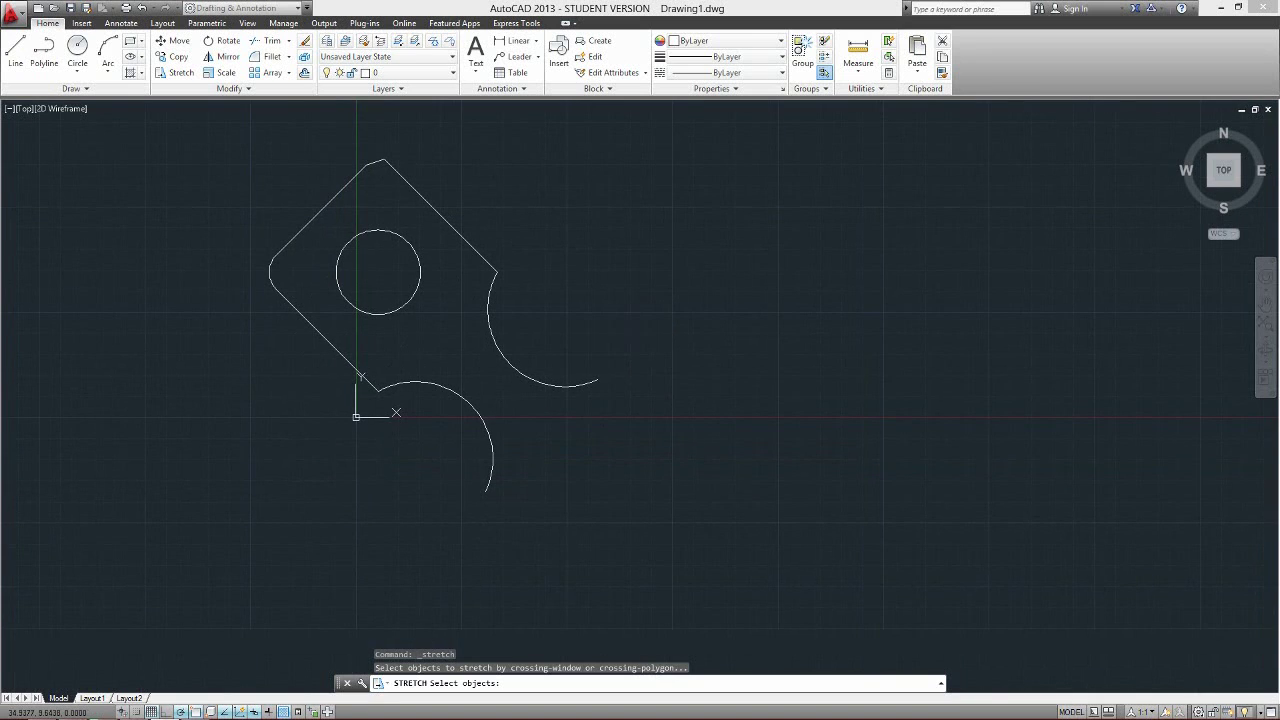
pyautogui.click(741, 348)
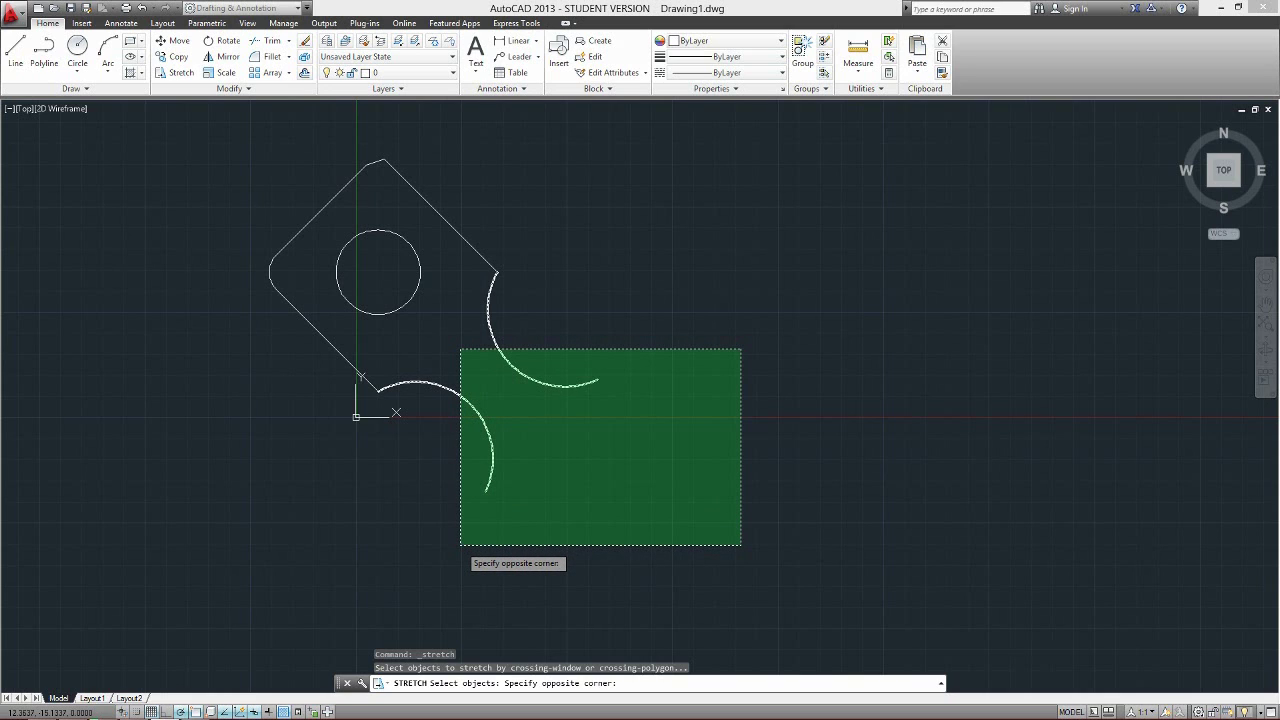
pyautogui.click(460, 545)
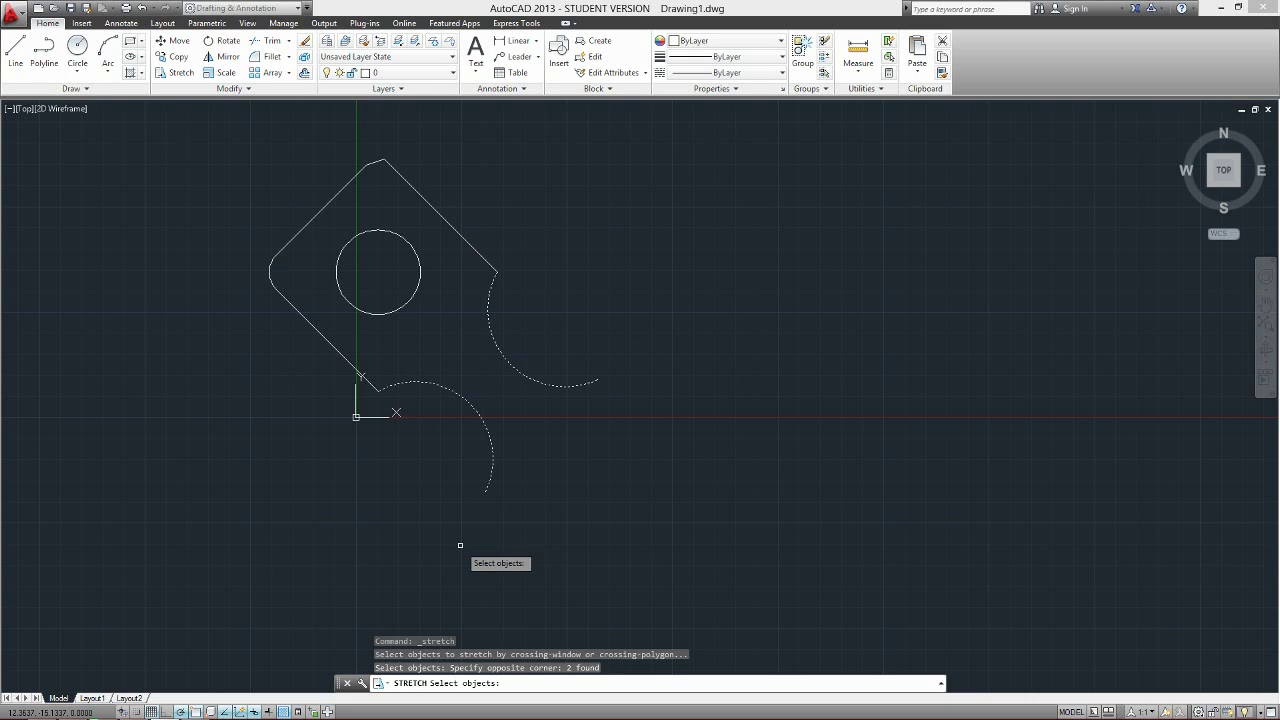
pyautogui.press('Return')
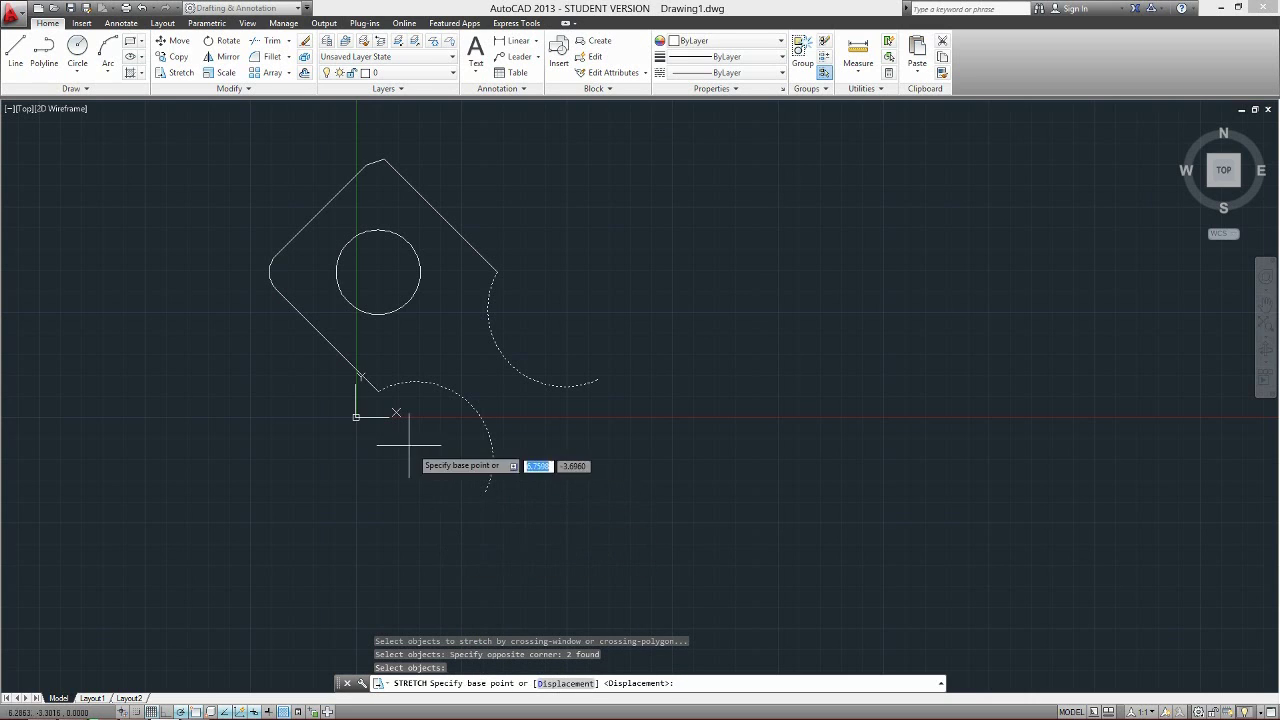
pyautogui.click(379, 390)
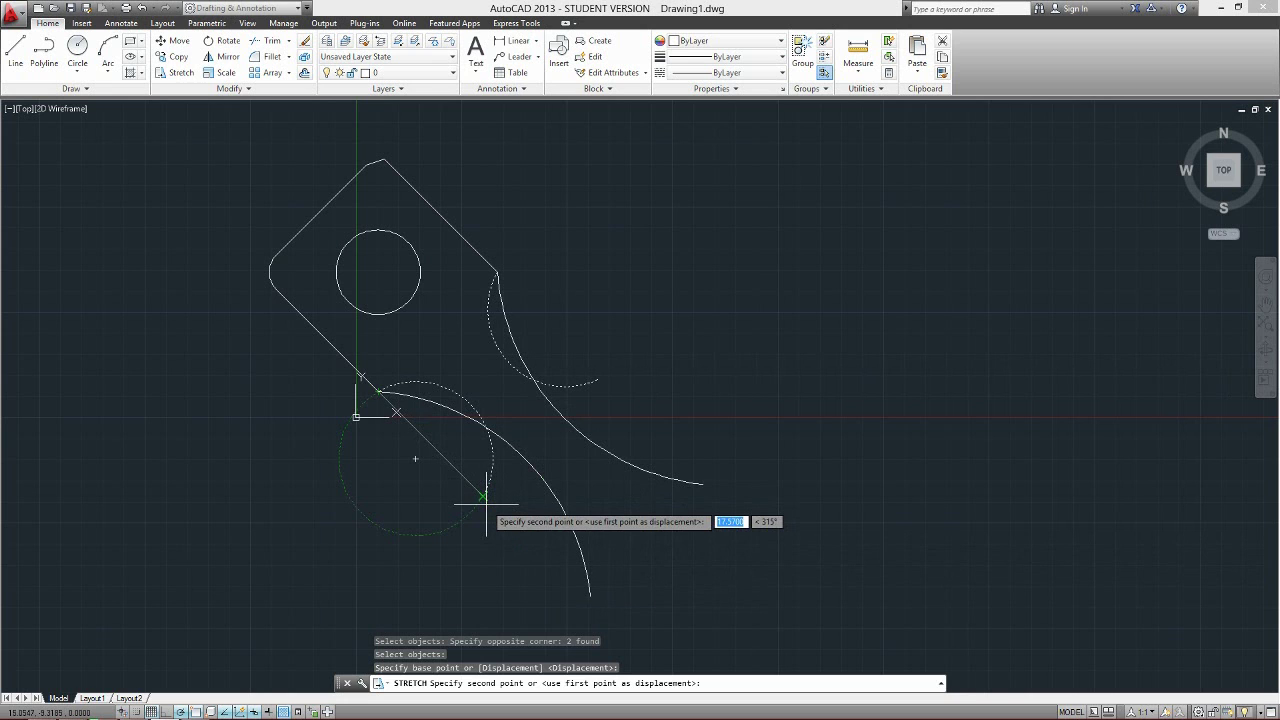
pyautogui.click(486, 504)
# Step: Scale the entire figure down by a factor of about 0.63 from a base point inside the outline near the square's right corner
pyautogui.moveTo(527, 530)
pyautogui.mouseDown(button='middle')
pyautogui.moveTo(477, 511)
pyautogui.moveTo(580, 434)
pyautogui.moveTo(451, 569)
pyautogui.moveTo(471, 529)
pyautogui.mouseUp(button='middle')
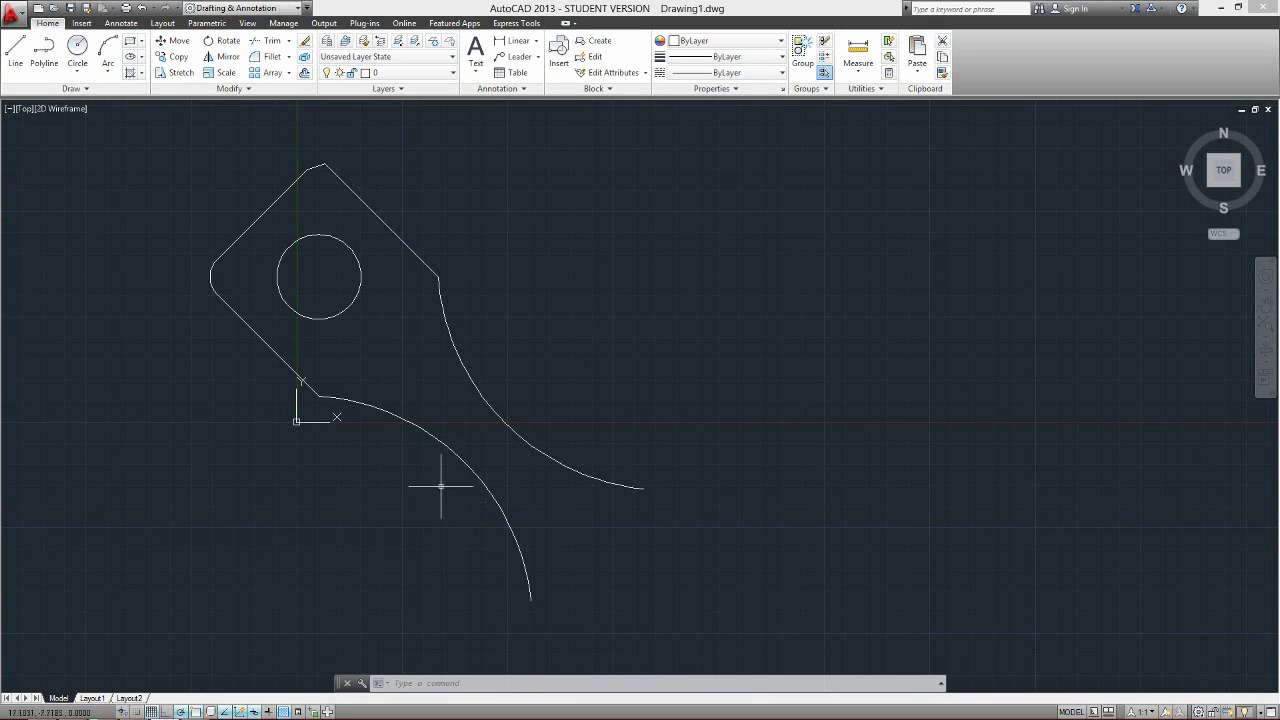
pyautogui.moveTo(430, 473); pyautogui.dragTo(439, 461, button='middle')
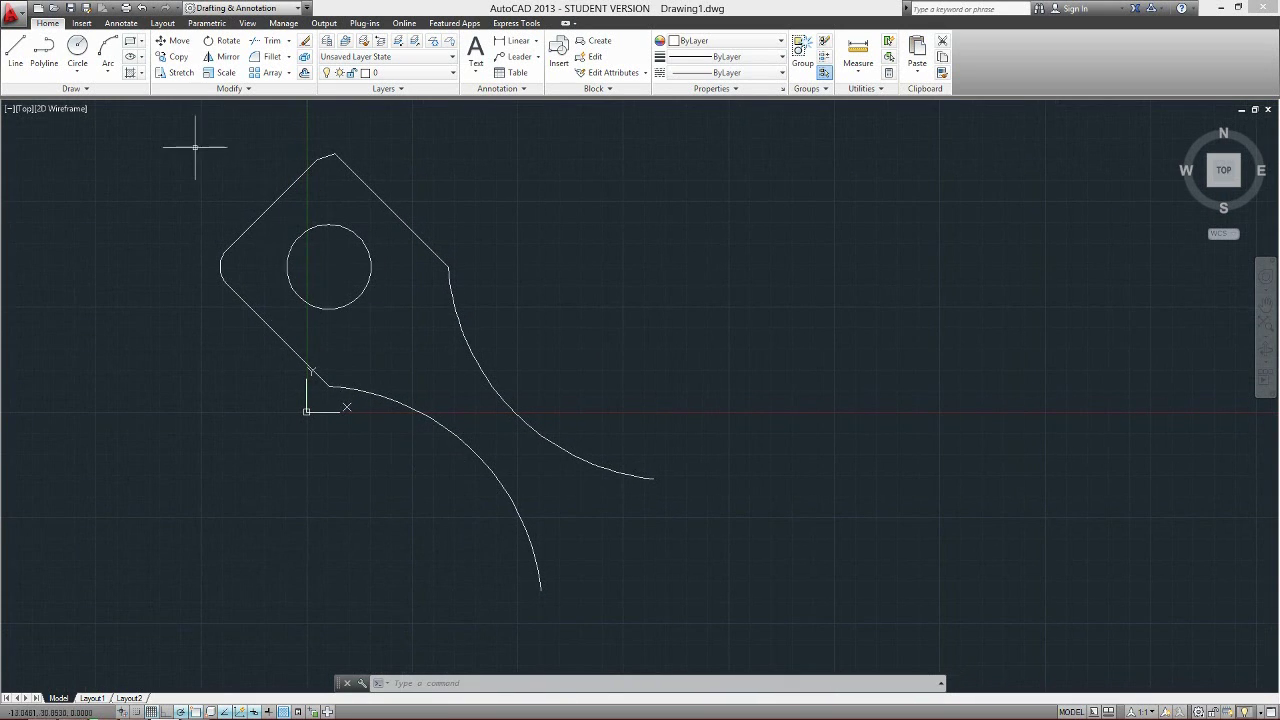
pyautogui.click(222, 72)
pyautogui.moveTo(174, 129); pyautogui.dragTo(778, 638)
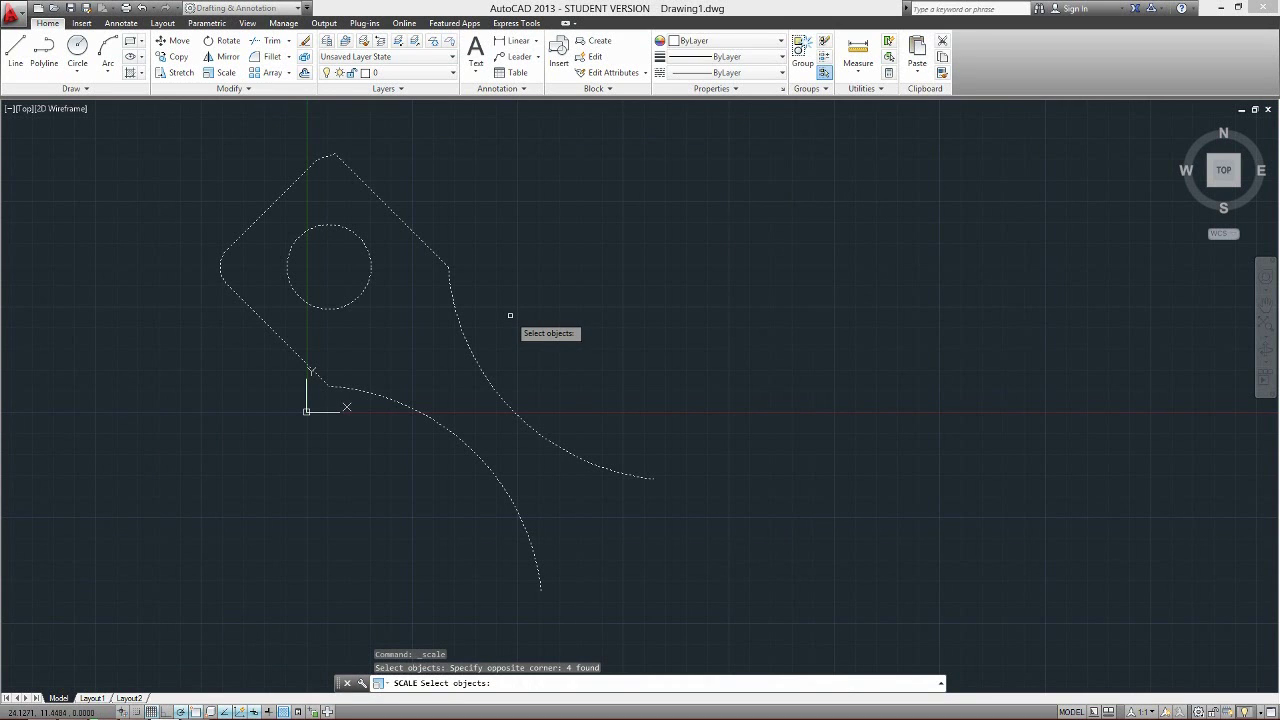
pyautogui.press('Return')
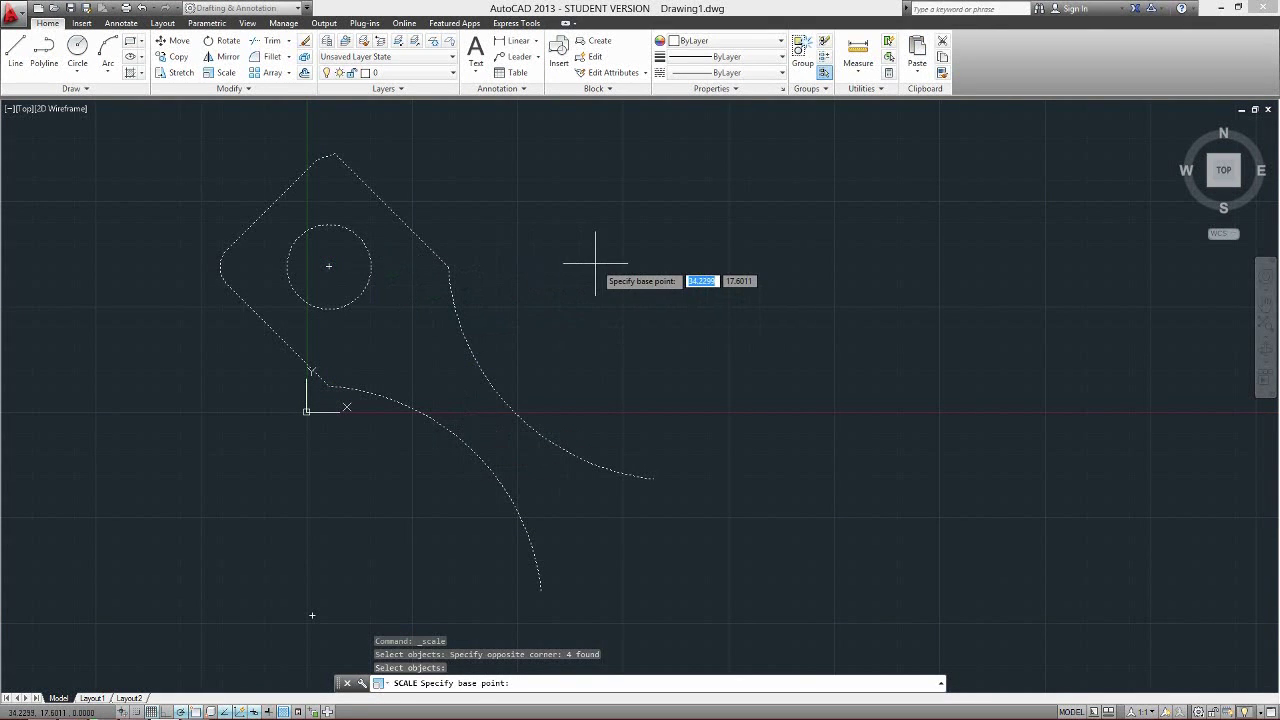
pyautogui.click(423, 308)
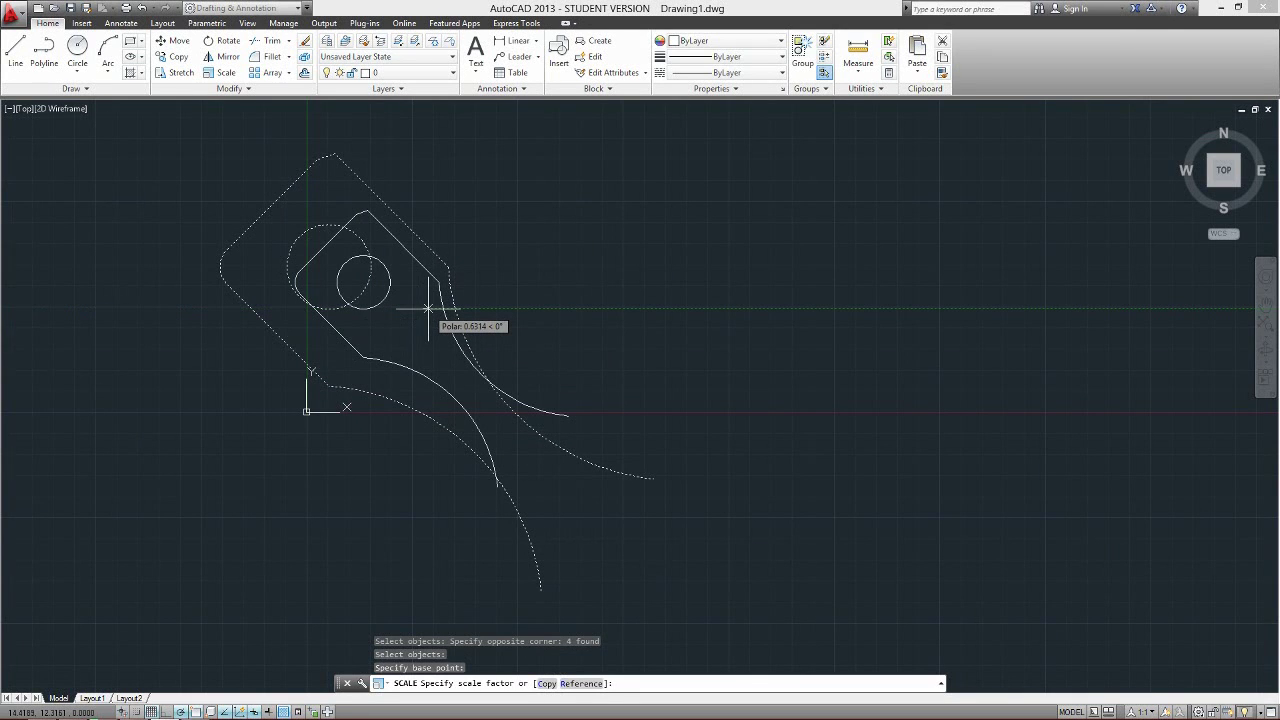
pyautogui.press('Escape')
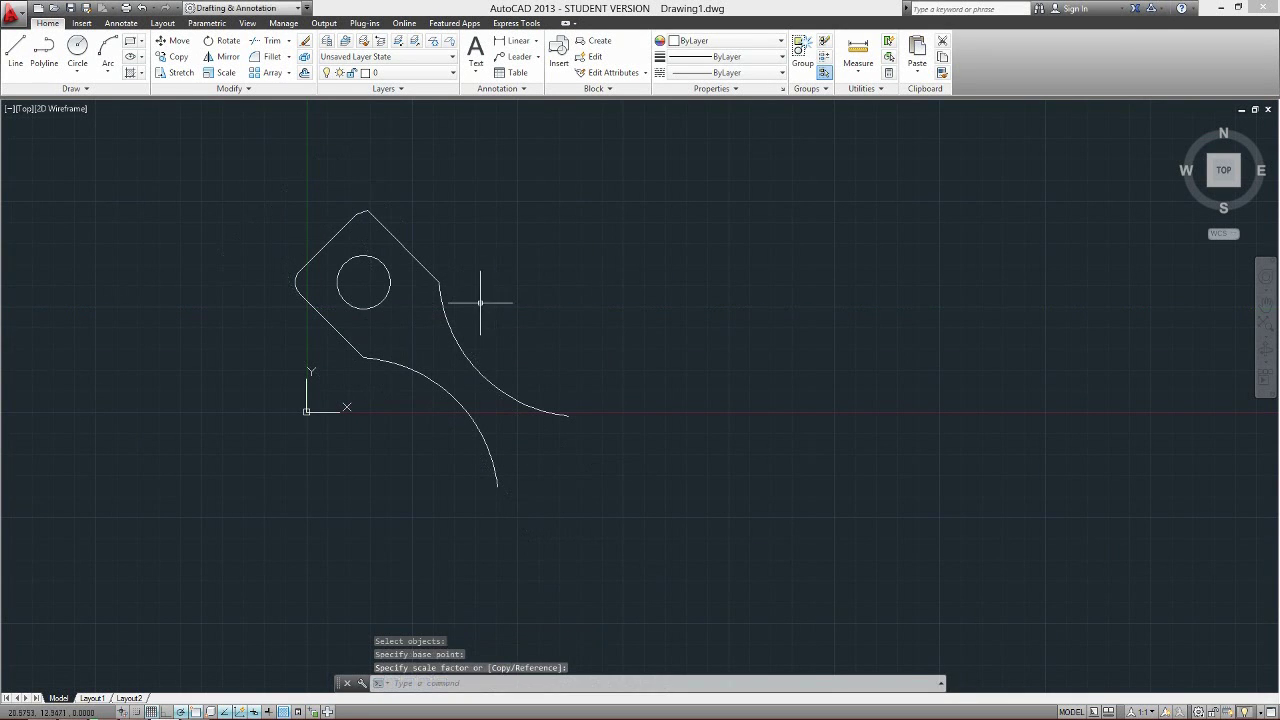
# Step: Scale the entire figure up by a factor of about 1.3, using the lower arc's centre as base point
pyautogui.scroll(2, 480, 302)
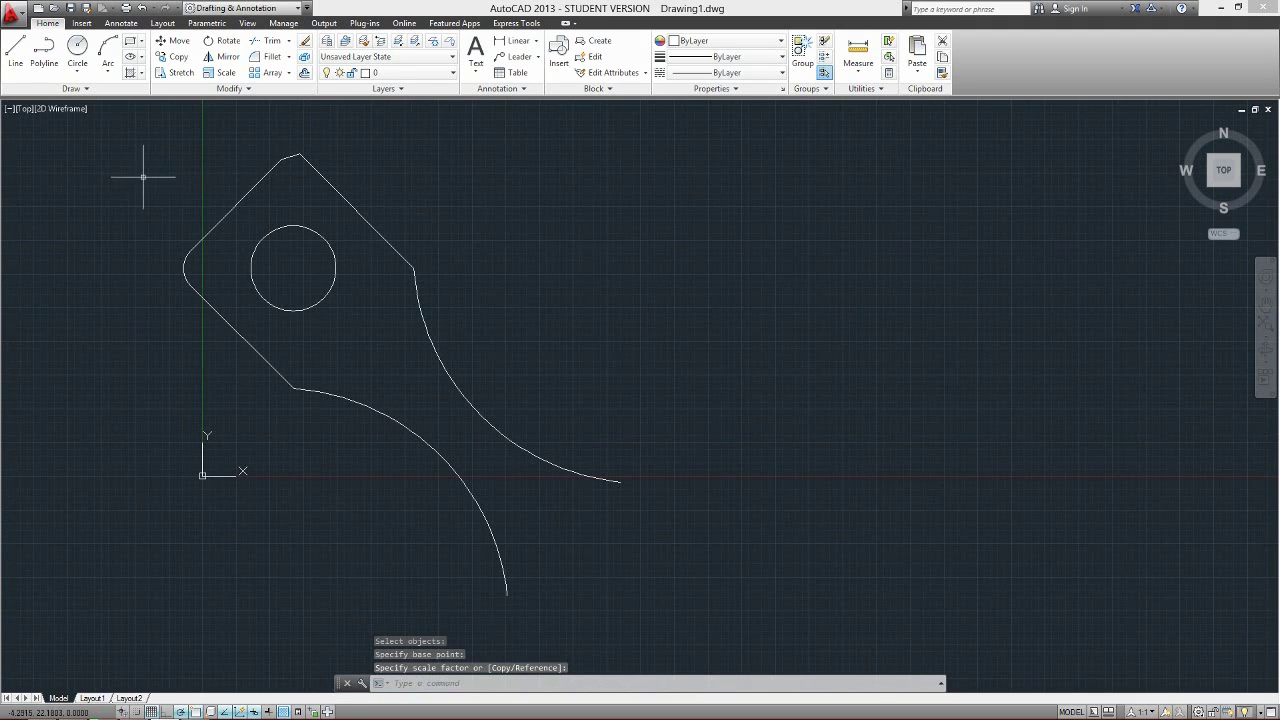
pyautogui.click(167, 149)
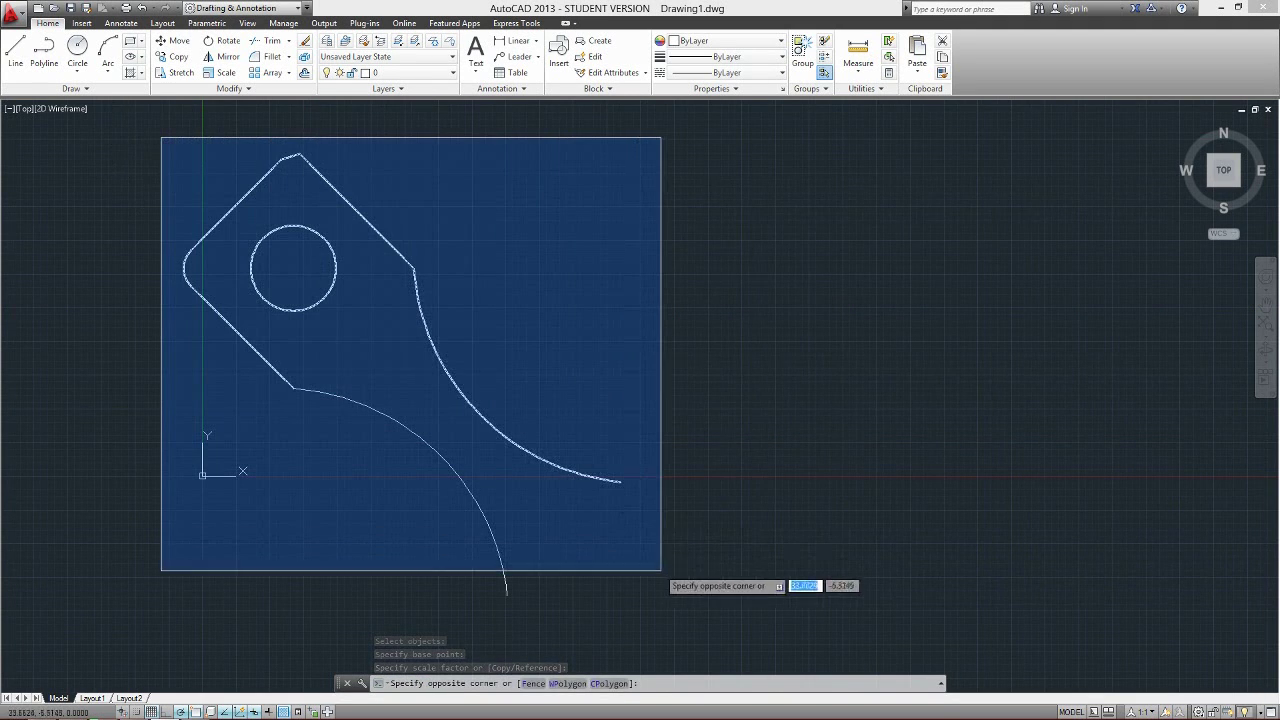
pyautogui.click(698, 598)
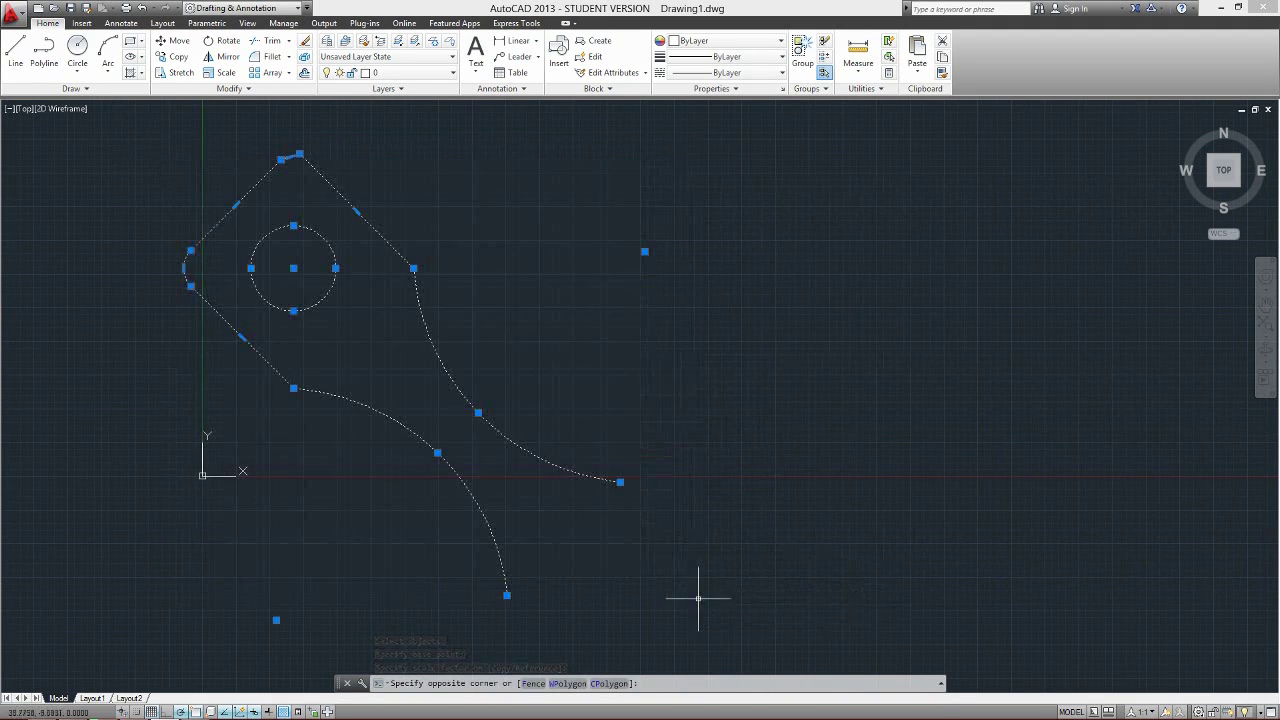
pyautogui.click(218, 72)
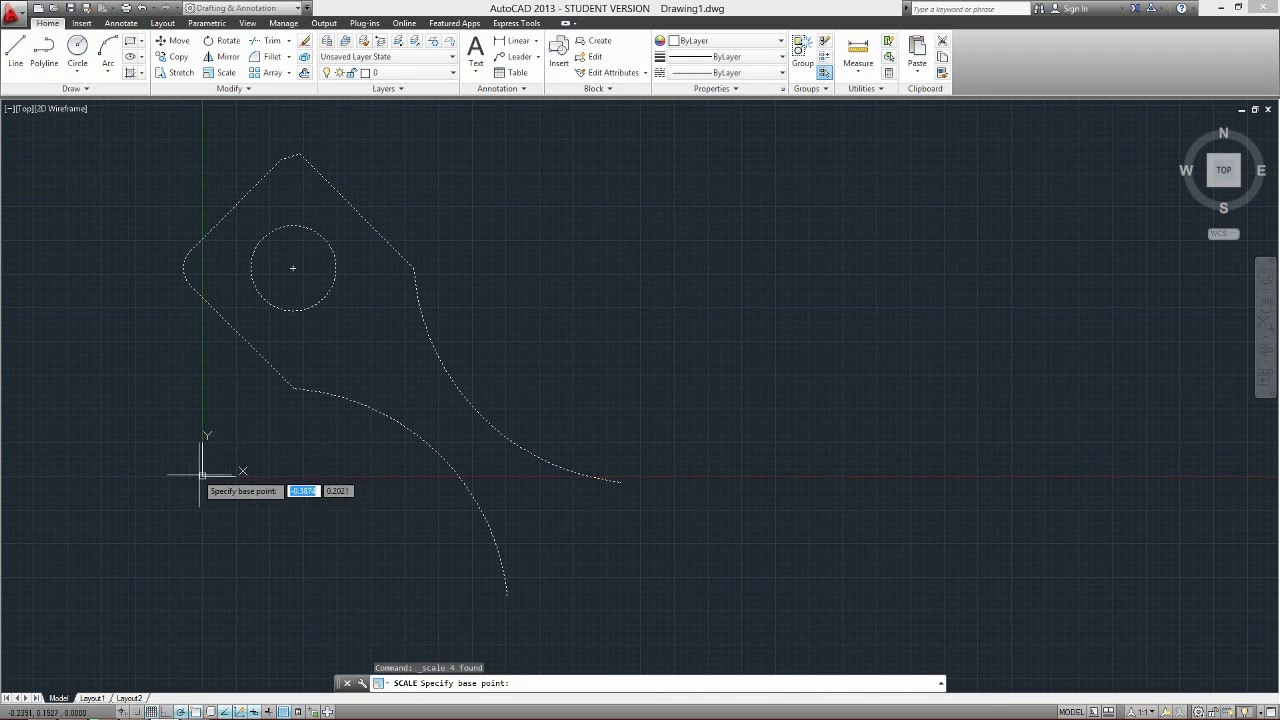
pyautogui.click(278, 618)
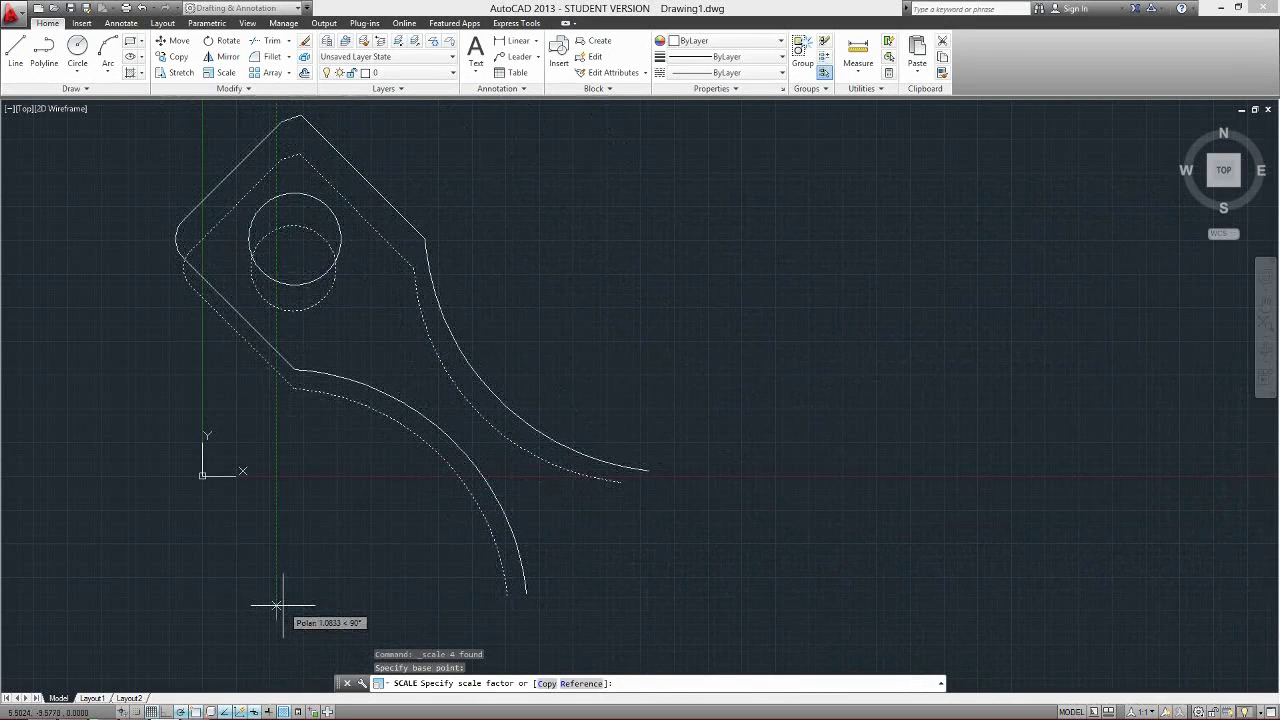
pyautogui.click(281, 603)
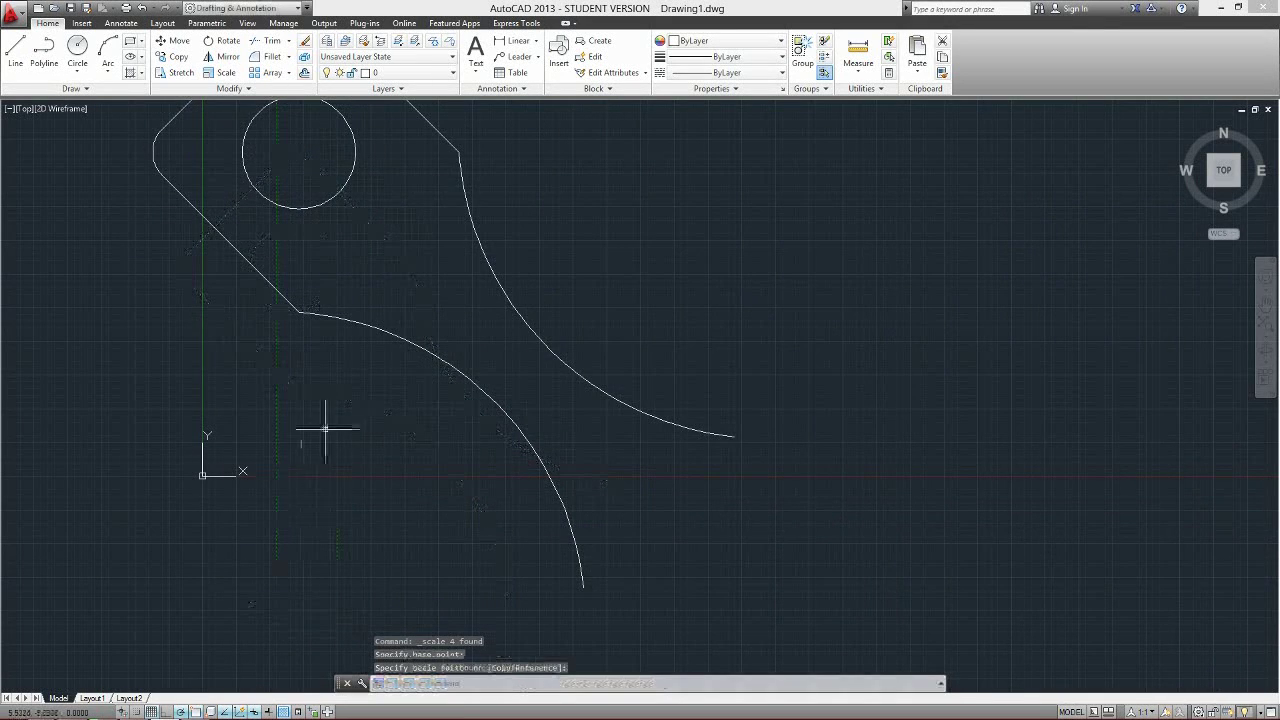
# Step: Create a rectangular array from the entire figure, including the outline, circle and both arcs
pyautogui.moveTo(323, 434)
pyautogui.mouseDown(button='middle')
pyautogui.moveTo(447, 490)
pyautogui.moveTo(393, 488)
pyautogui.mouseUp(button='middle')
pyautogui.scroll(-2, 449, 486)
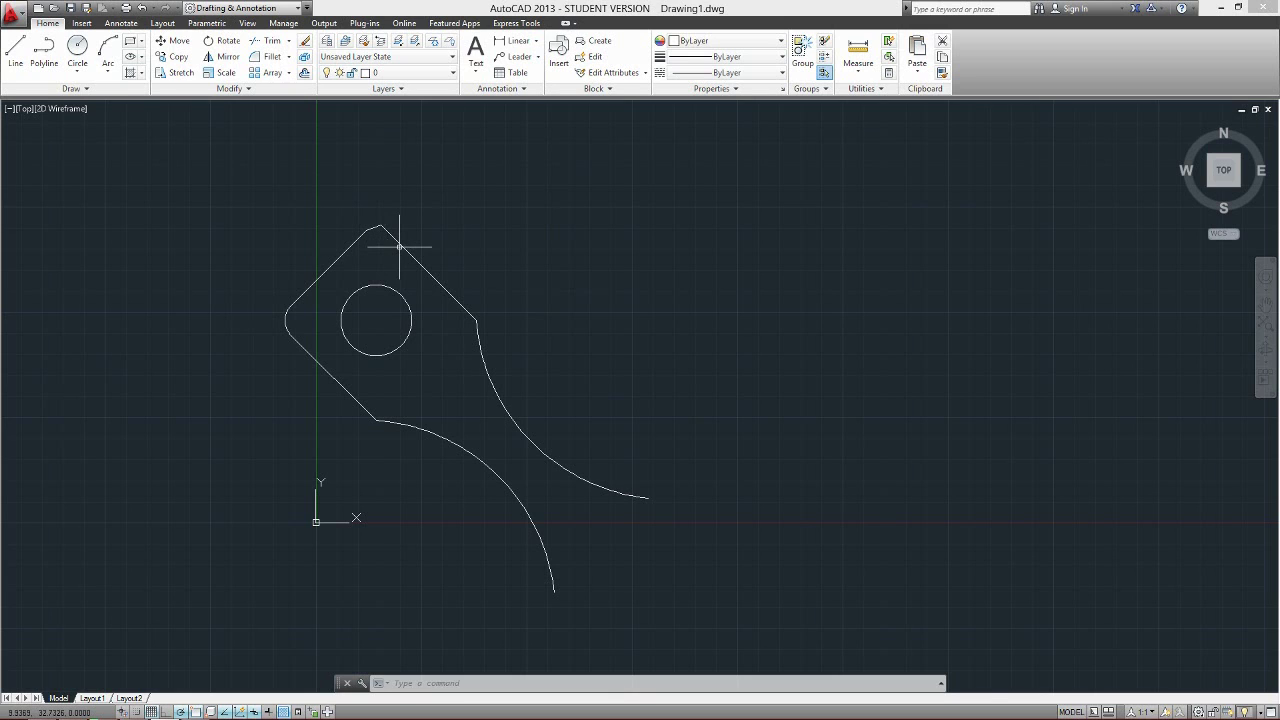
pyautogui.click(288, 73)
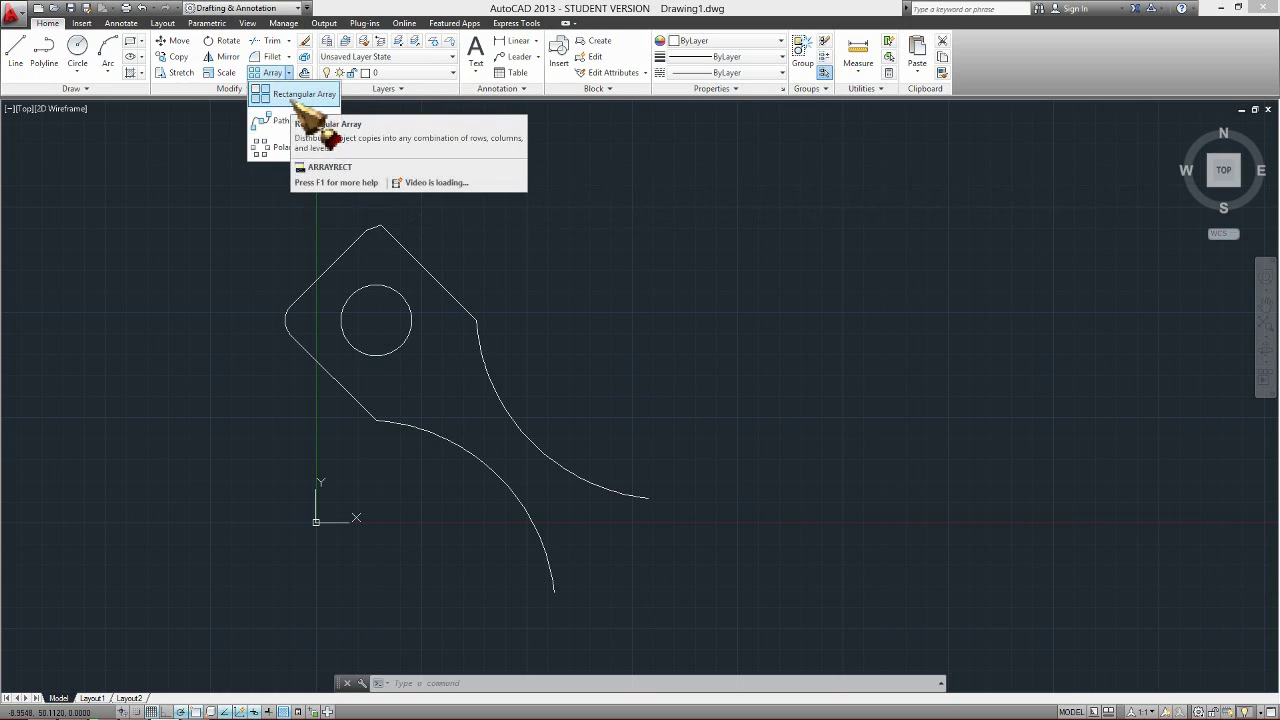
pyautogui.click(300, 95)
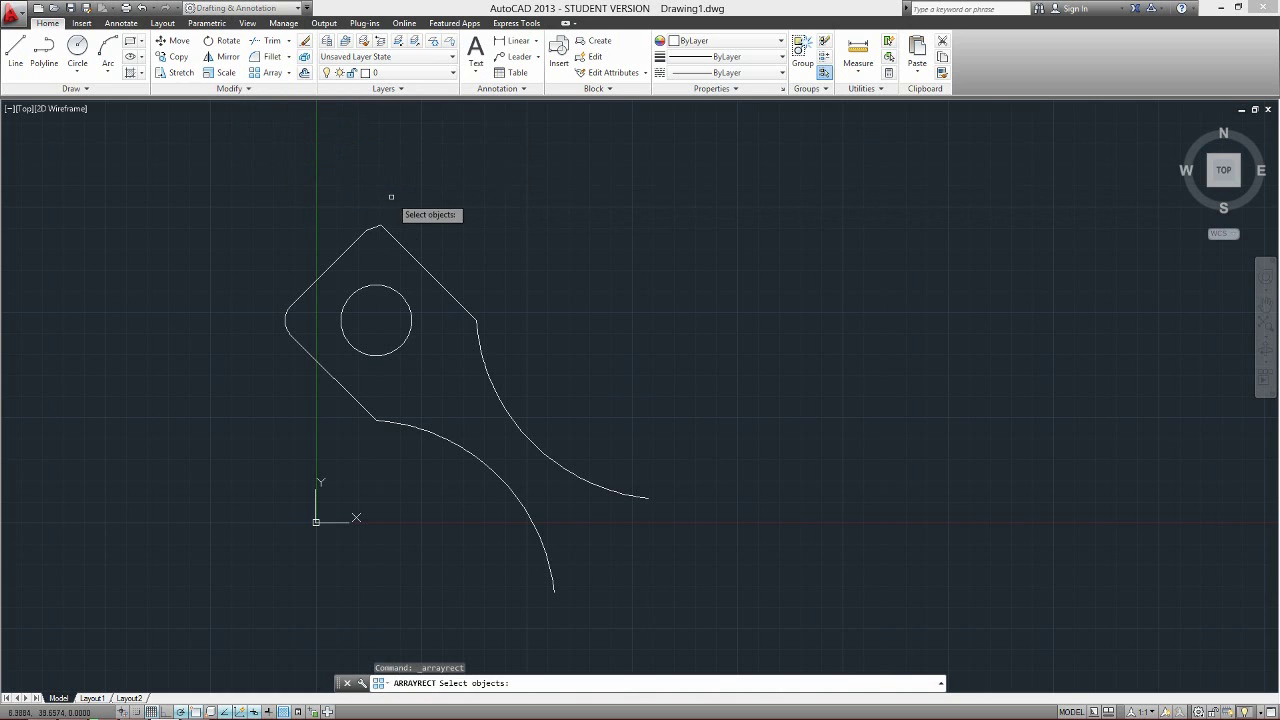
pyautogui.click(816, 162)
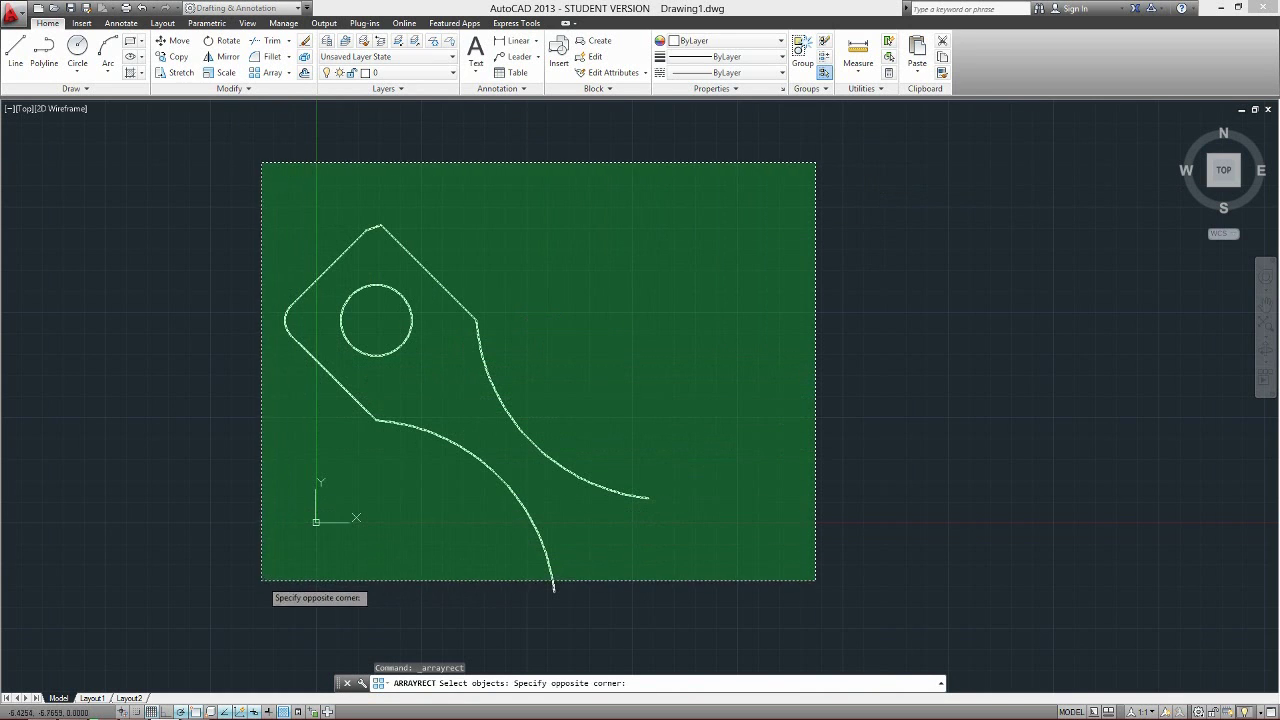
pyautogui.click(252, 600)
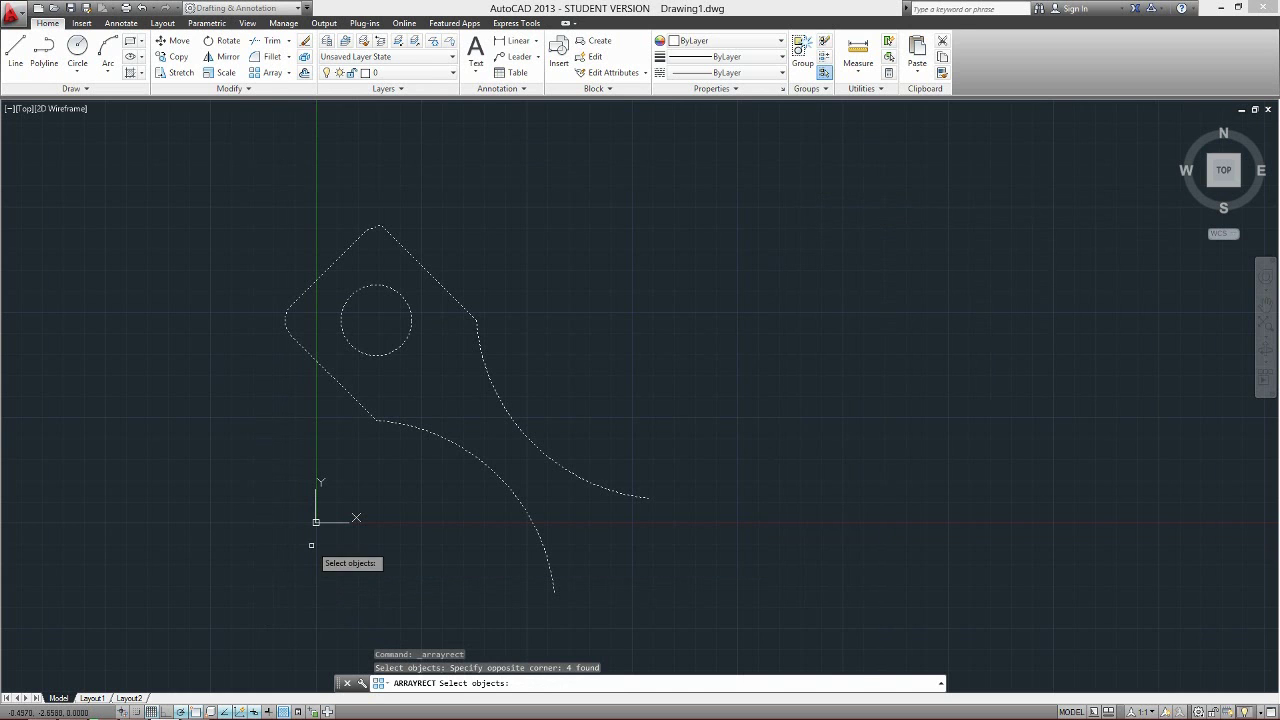
pyautogui.press('Return')
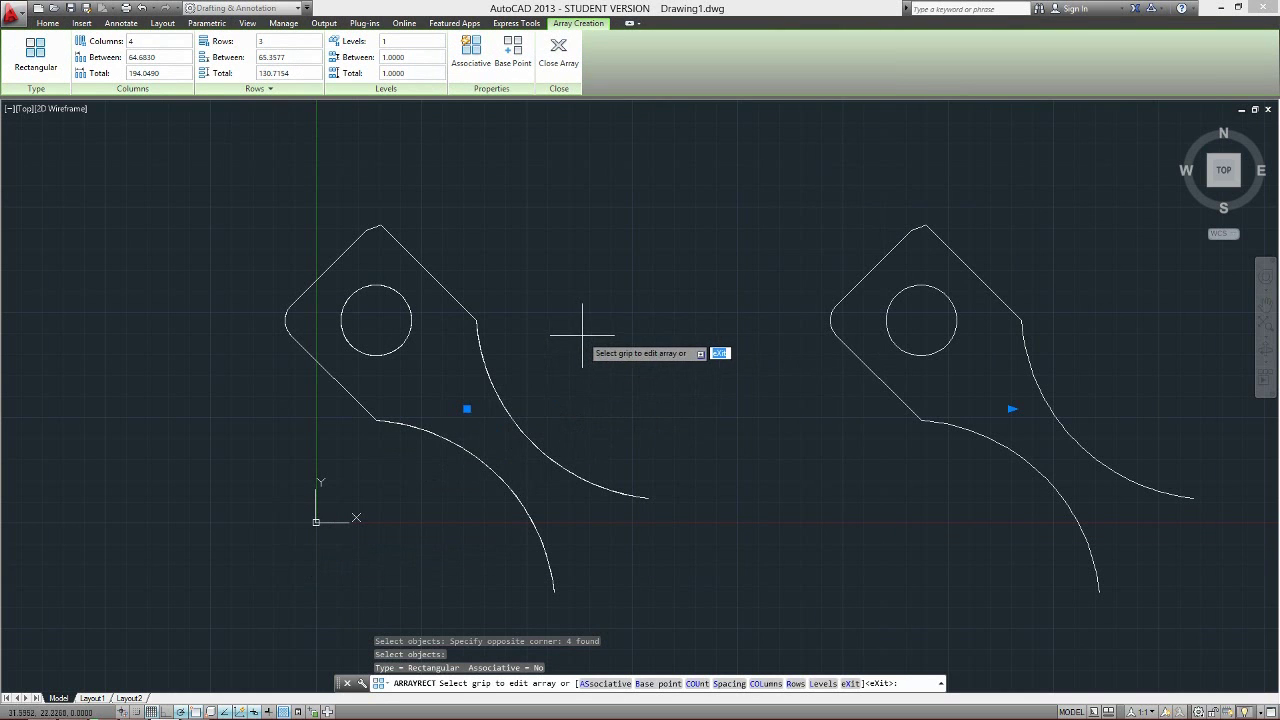
# Step: Set the rectangular array to 5 columns and 2 rows
pyautogui.scroll(-6, 582, 336)
pyautogui.moveTo(600, 337)
pyautogui.mouseDown(button='middle')
pyautogui.moveTo(614, 343)
pyautogui.moveTo(511, 457)
pyautogui.moveTo(432, 460)
pyautogui.mouseUp(button='middle')
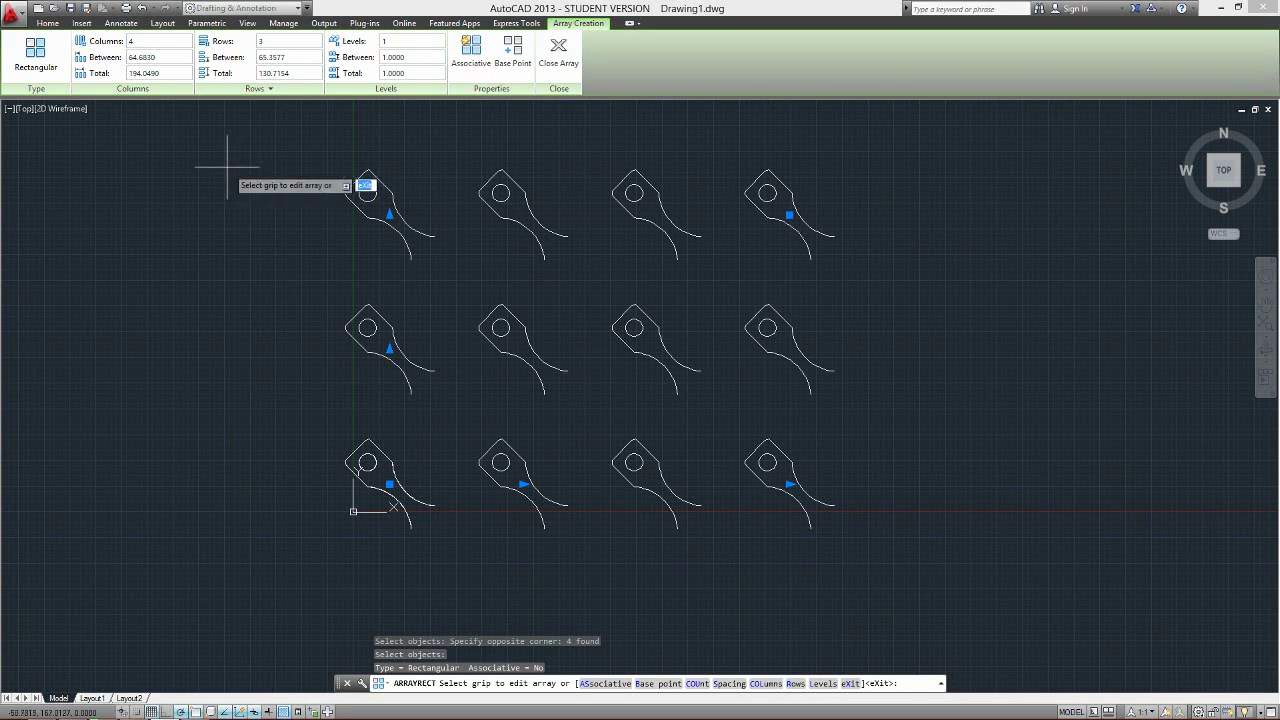
pyautogui.click(156, 41)
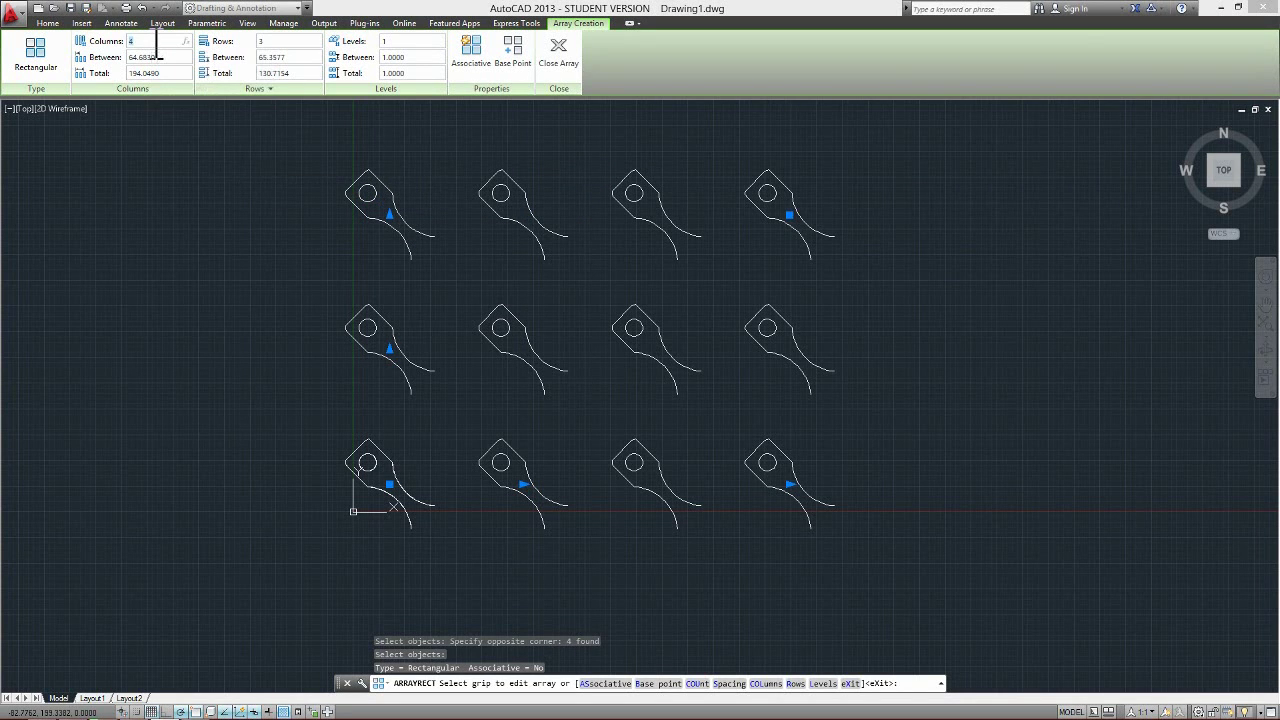
pyautogui.write('5')
pyautogui.press('Return')
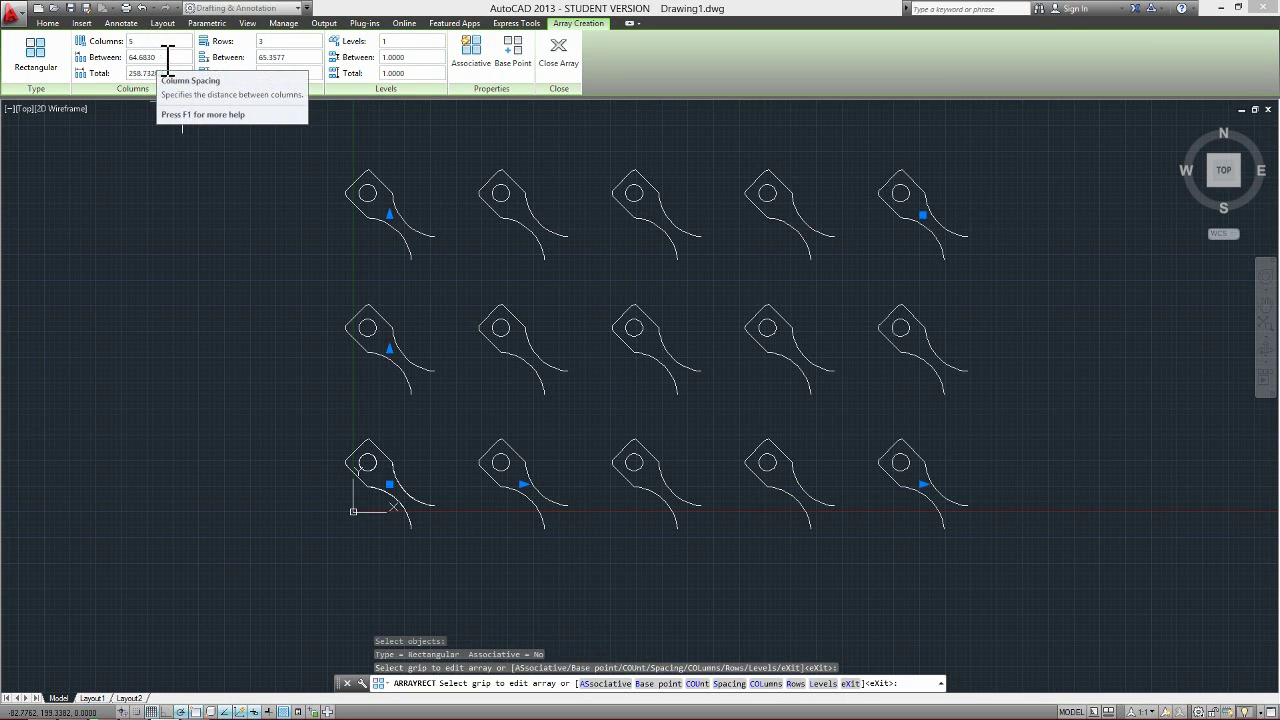
pyautogui.click(268, 41)
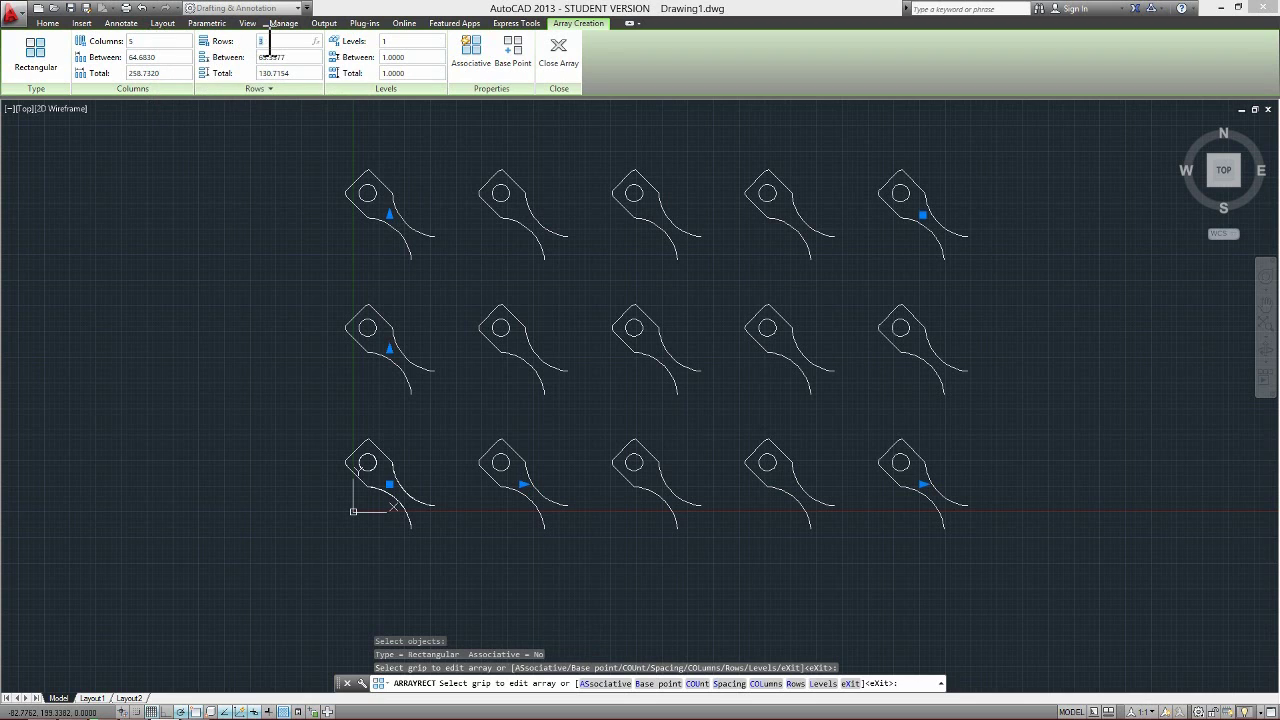
pyautogui.write('2')
pyautogui.press('Return')
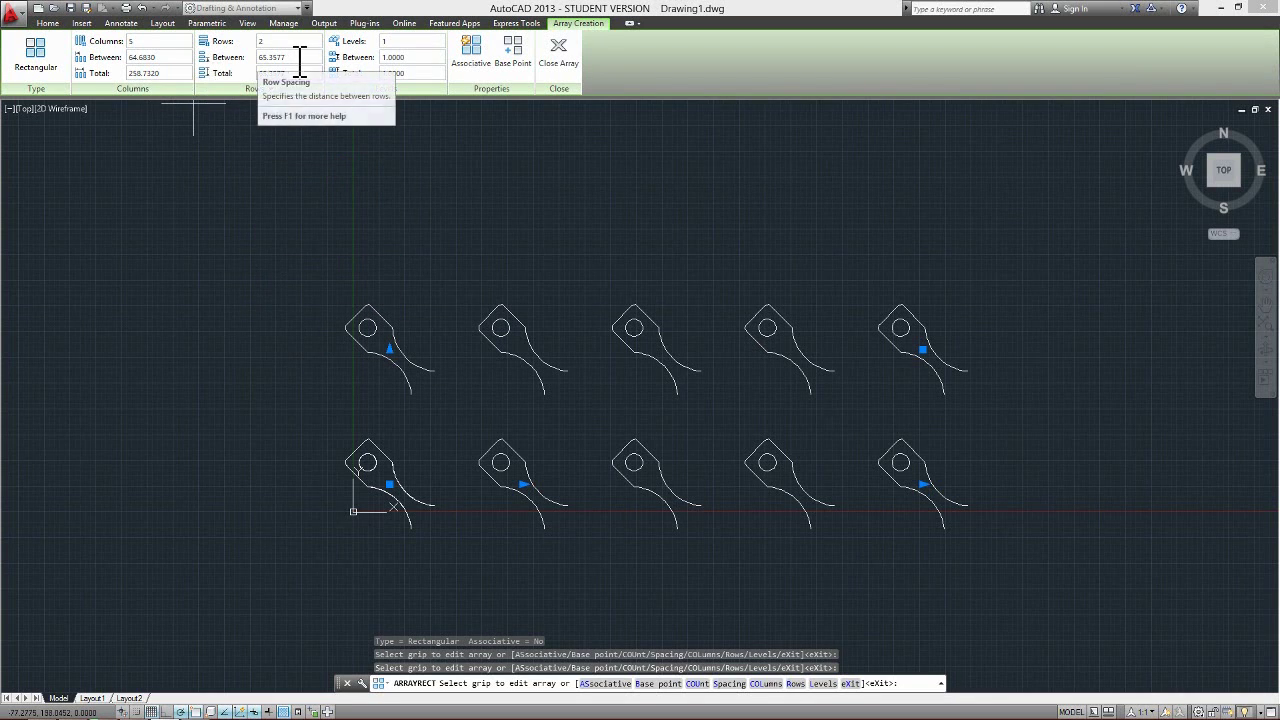
# Step: Set the array's column spacing to 30 and its row spacing to 50
pyautogui.click(523, 484)
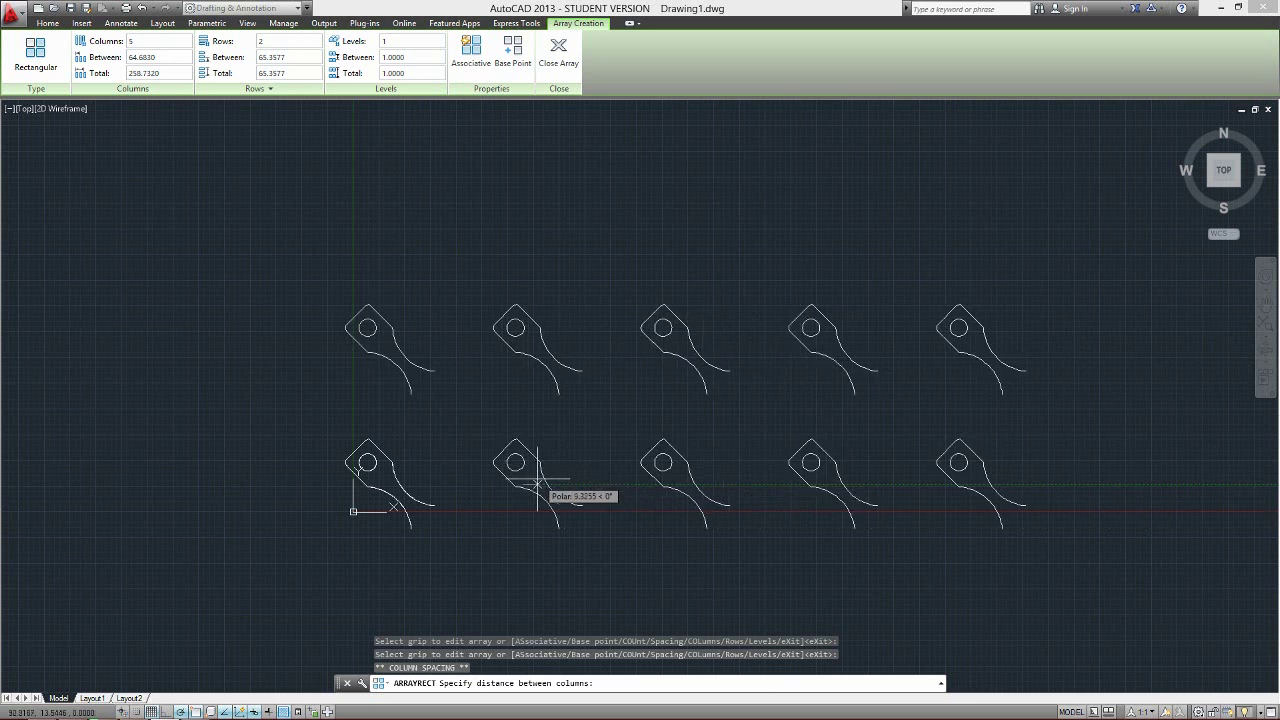
pyautogui.click(453, 484)
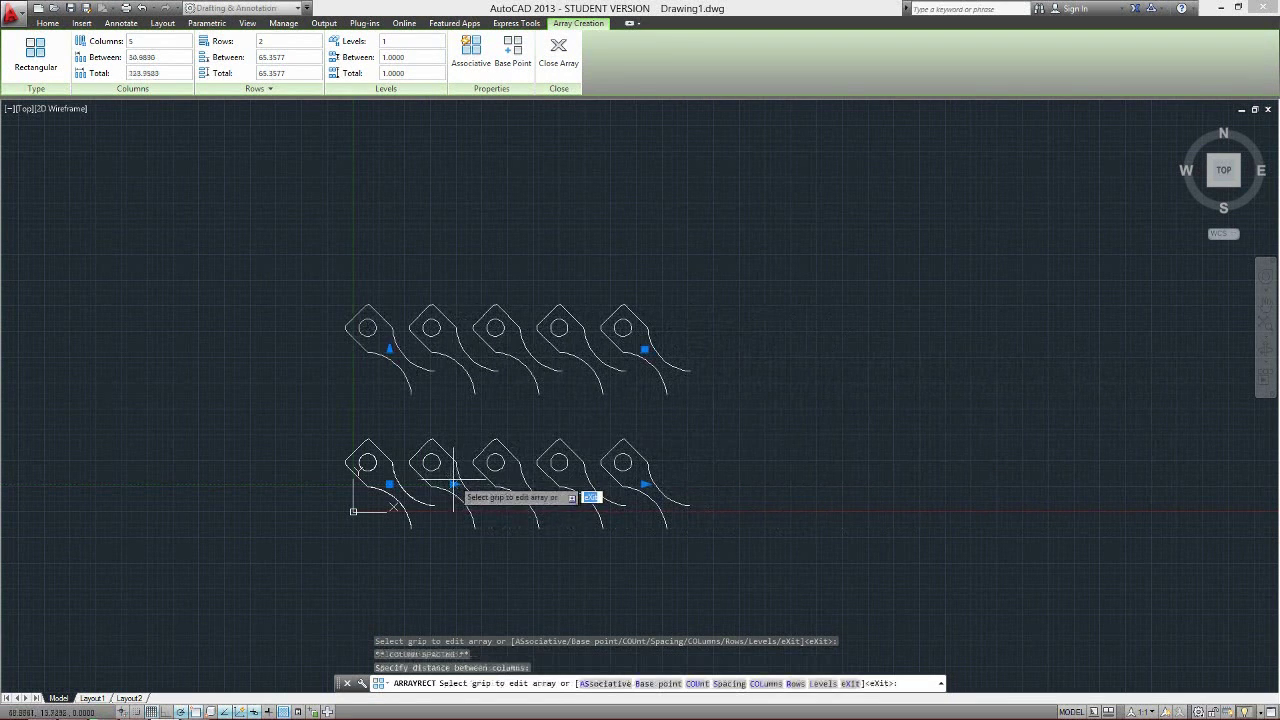
pyautogui.click(170, 57)
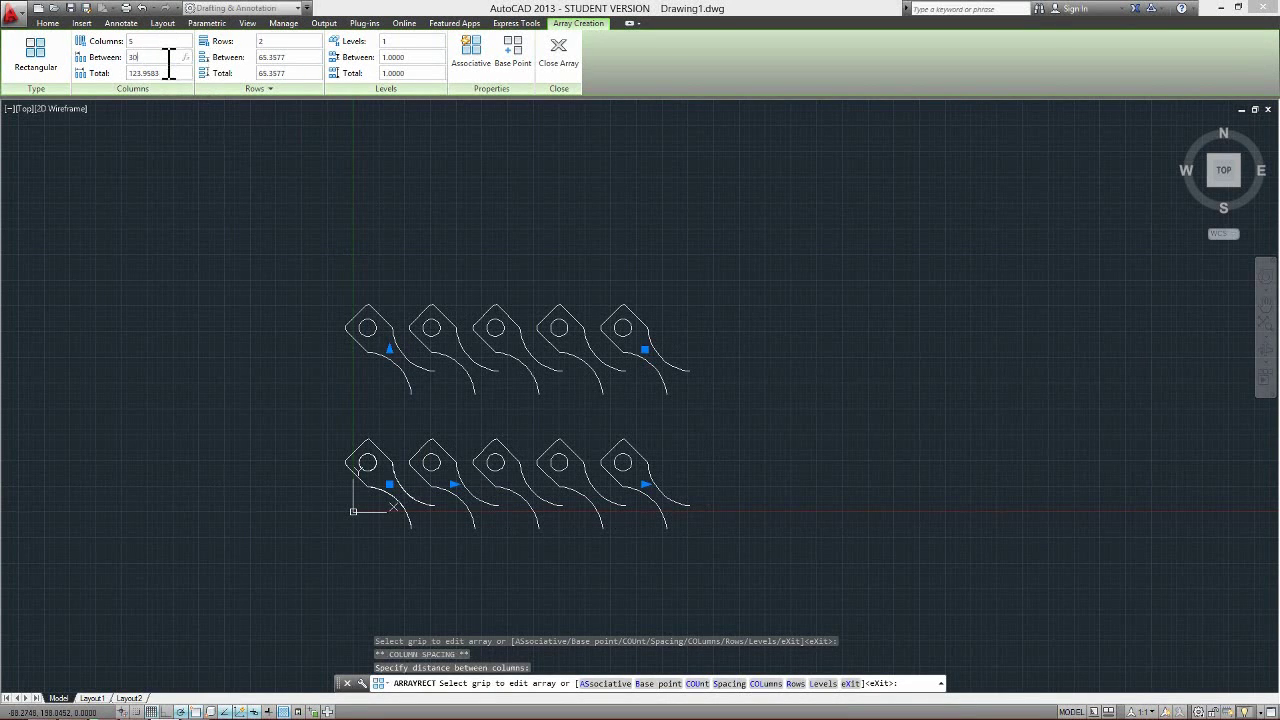
pyautogui.press('Return')
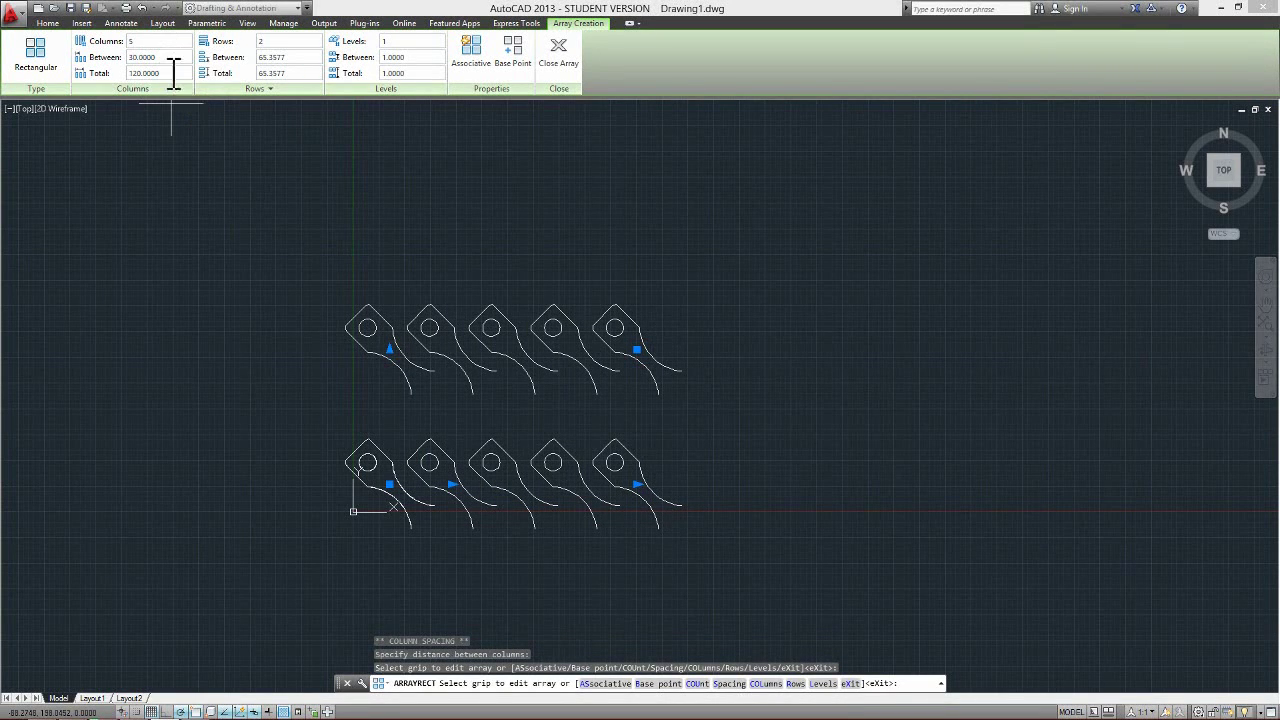
pyautogui.click(293, 57)
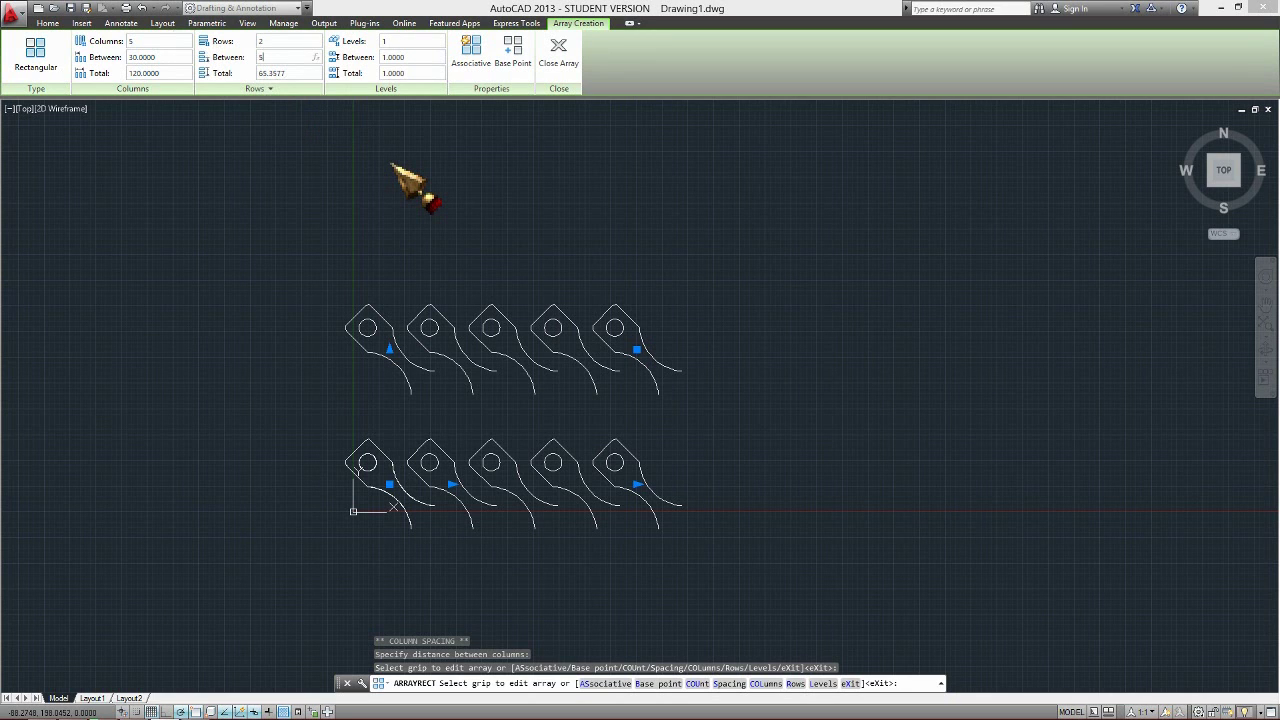
pyautogui.press('Return')
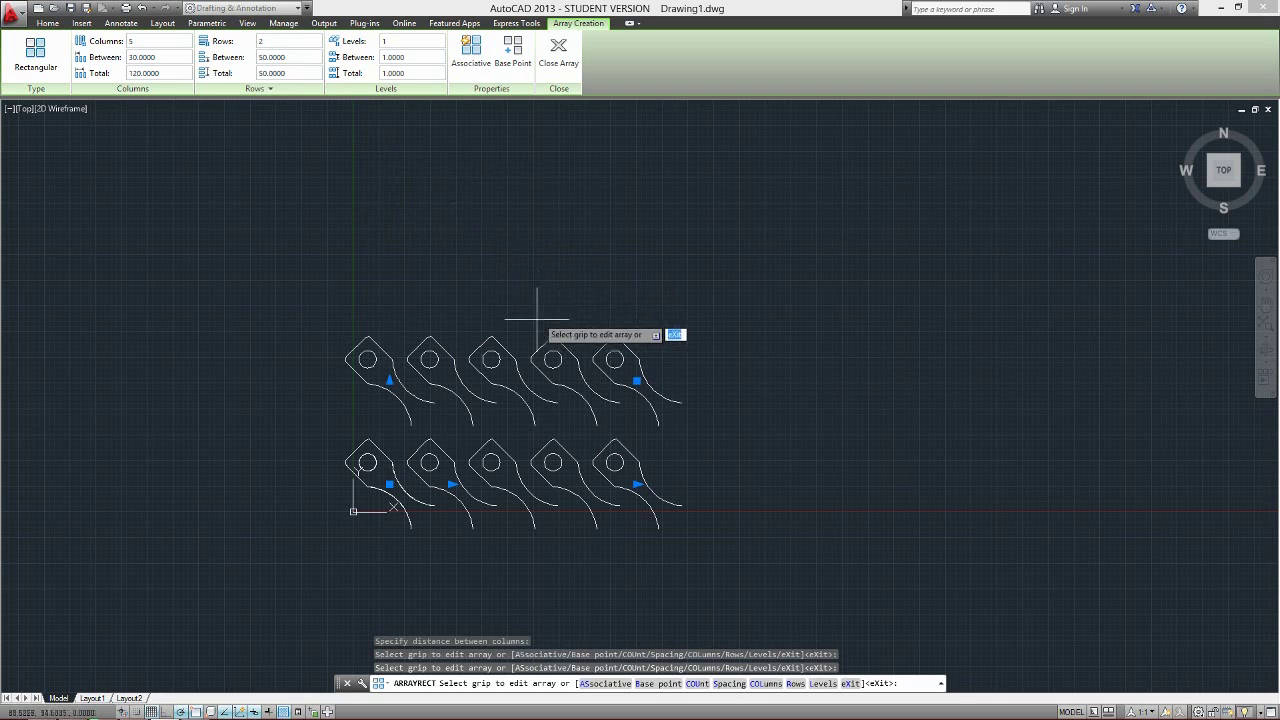
# Step: Make the rectangular array associative and finish creating it
pyautogui.scroll(2, 537, 322)
pyautogui.moveTo(537, 322); pyautogui.dragTo(494, 212, button='middle')
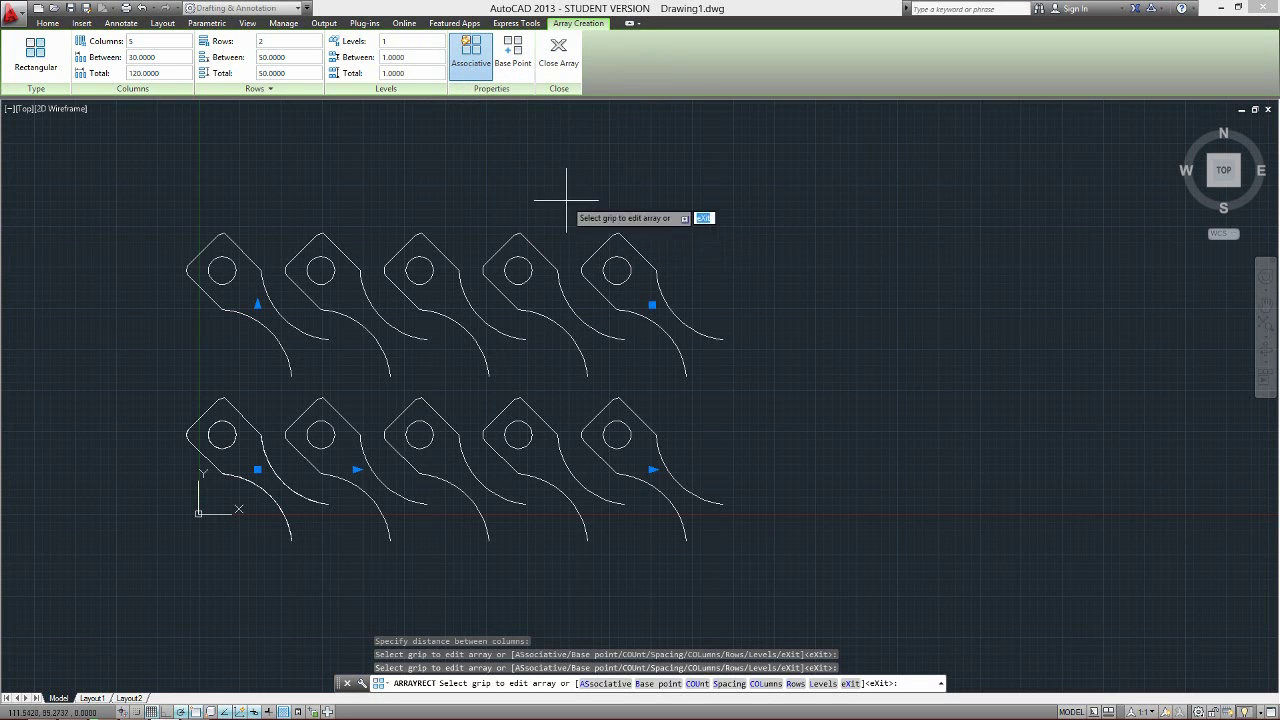
pyautogui.click(576, 56)
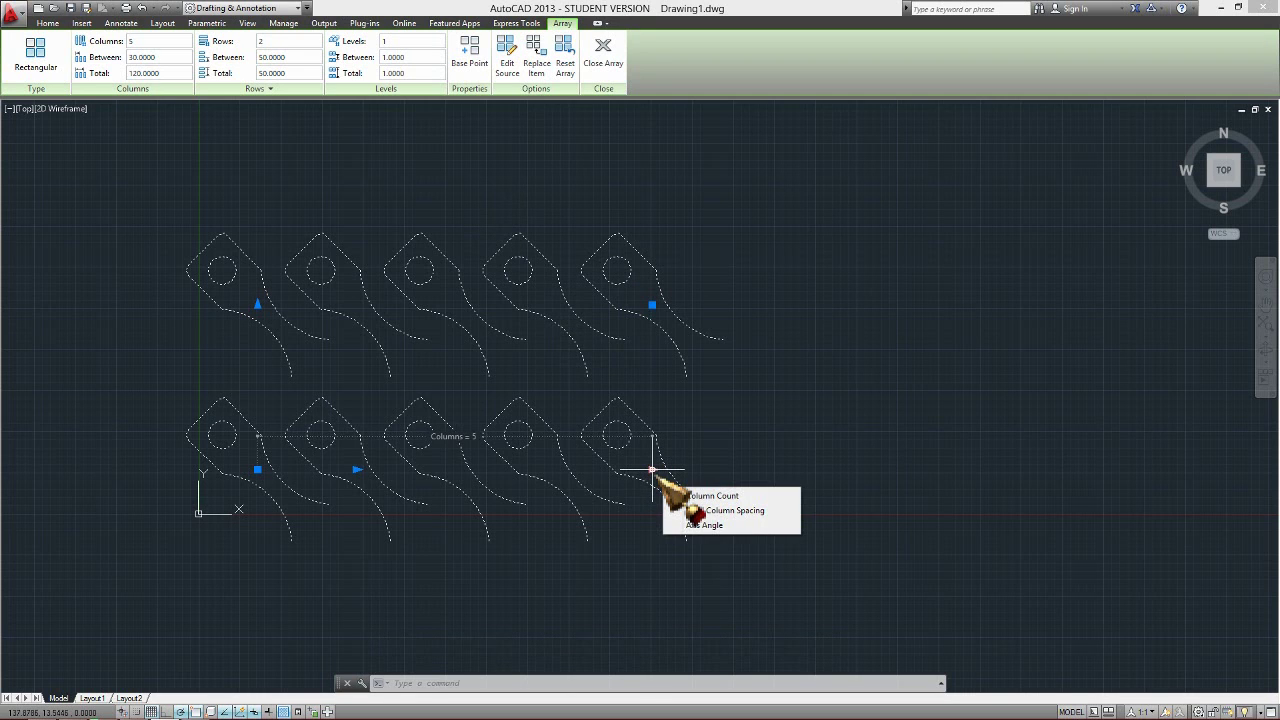
# Step: Edit the finished associative array to have 3 rows and close the array editing
pyautogui.click(652, 469)
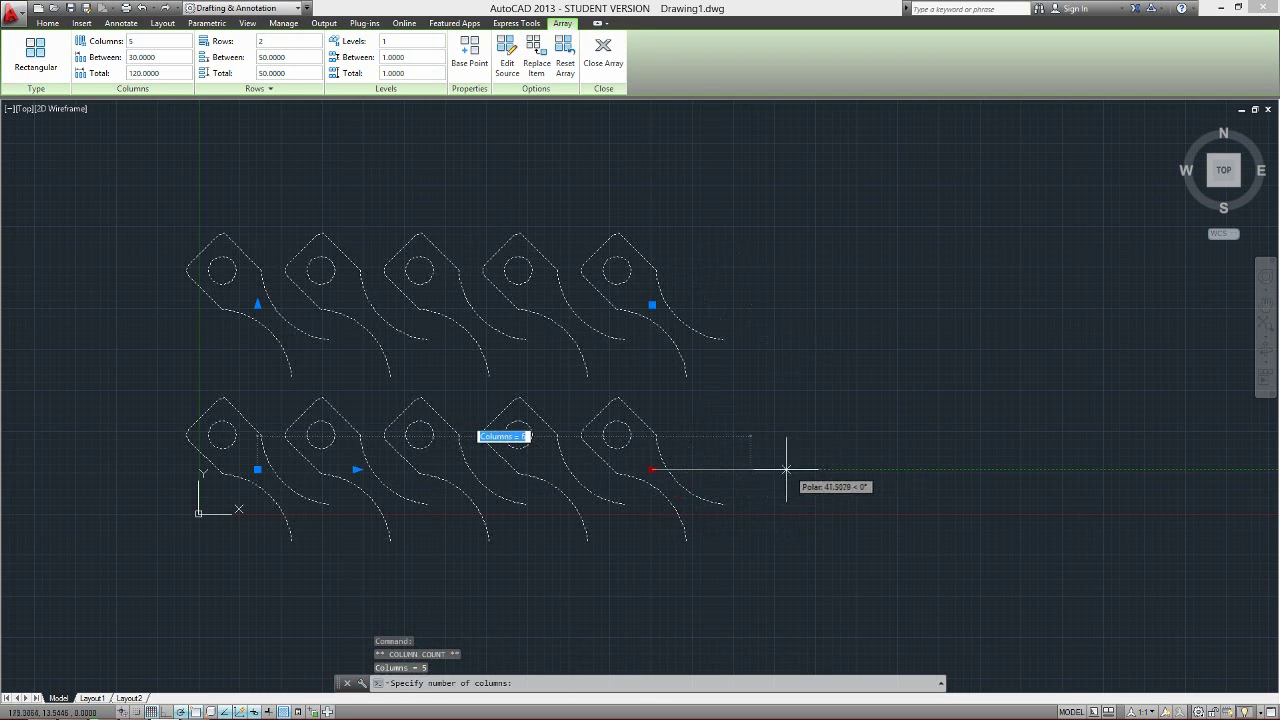
pyautogui.click(652, 469)
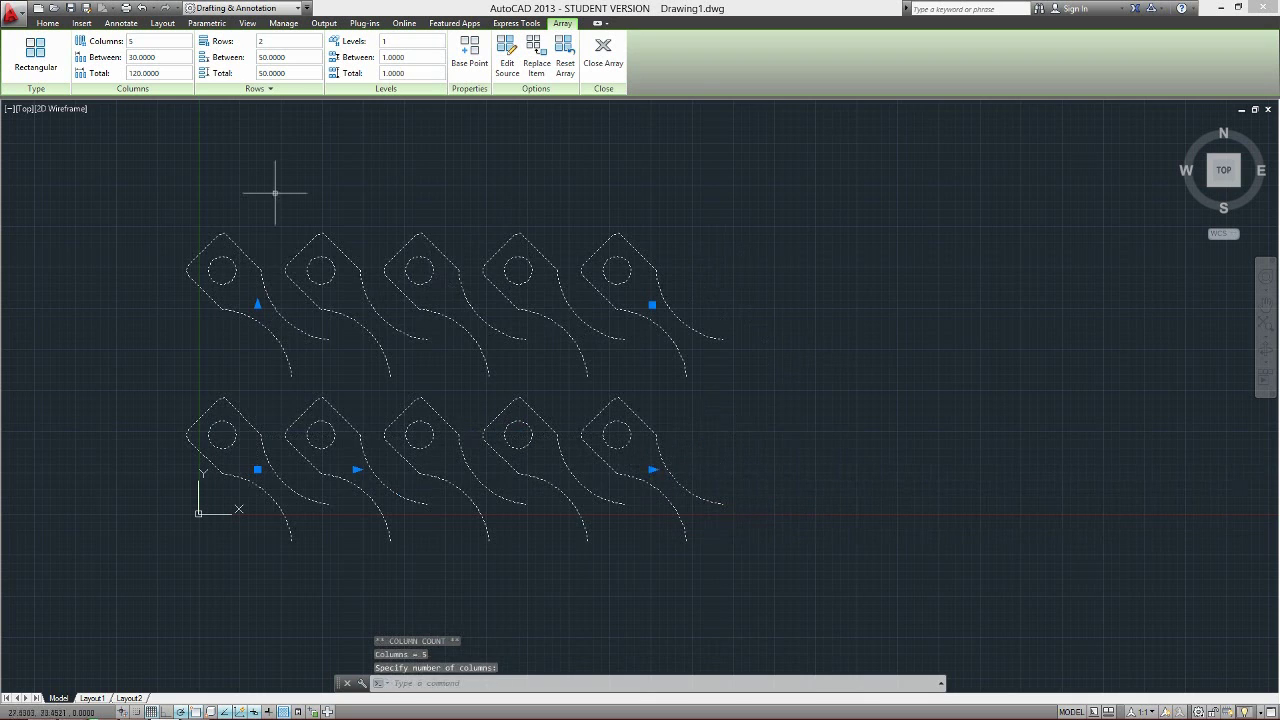
pyautogui.click(276, 42)
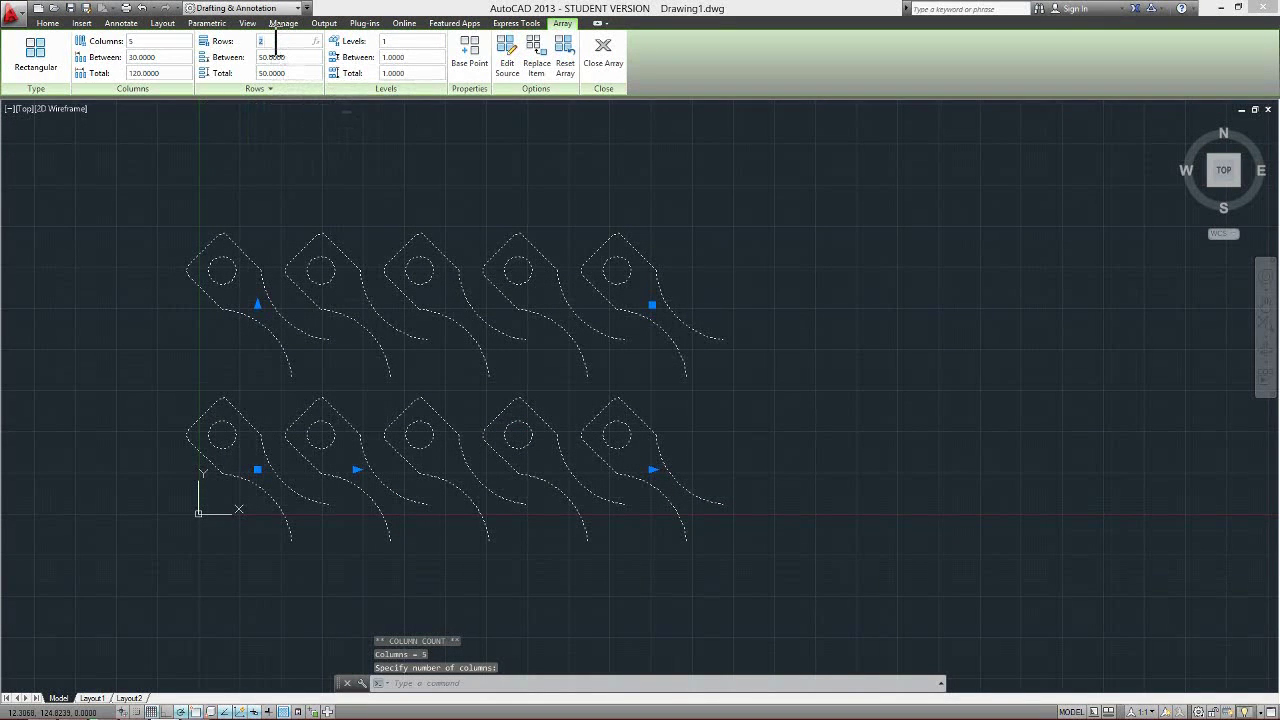
pyautogui.write('3')
pyautogui.press('Return')
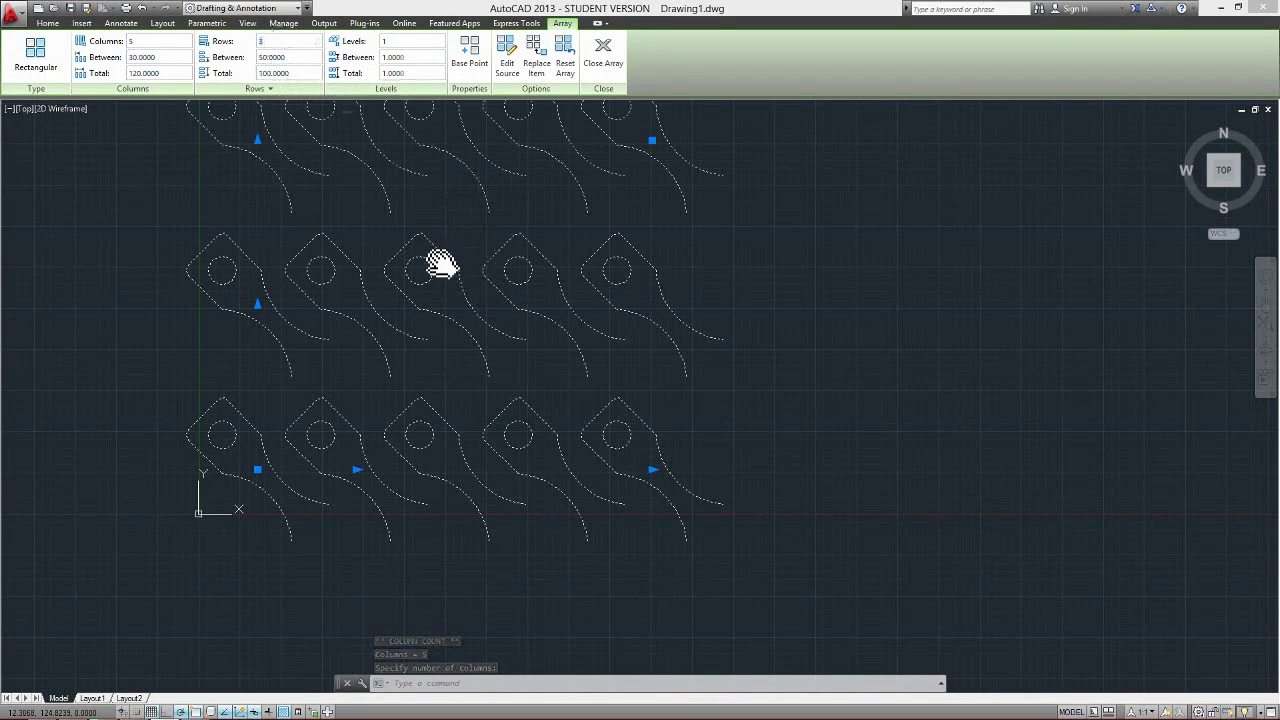
pyautogui.moveTo(450, 254); pyautogui.dragTo(490, 272, button='middle')
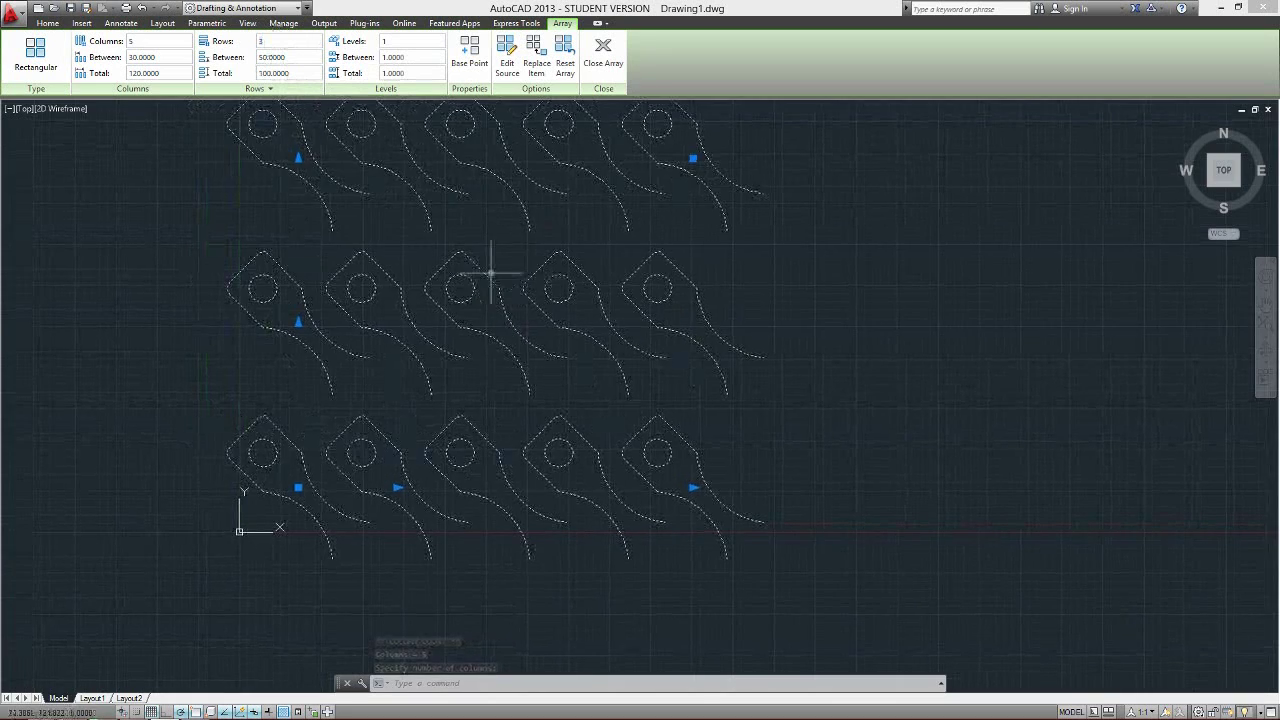
pyautogui.click(608, 58)
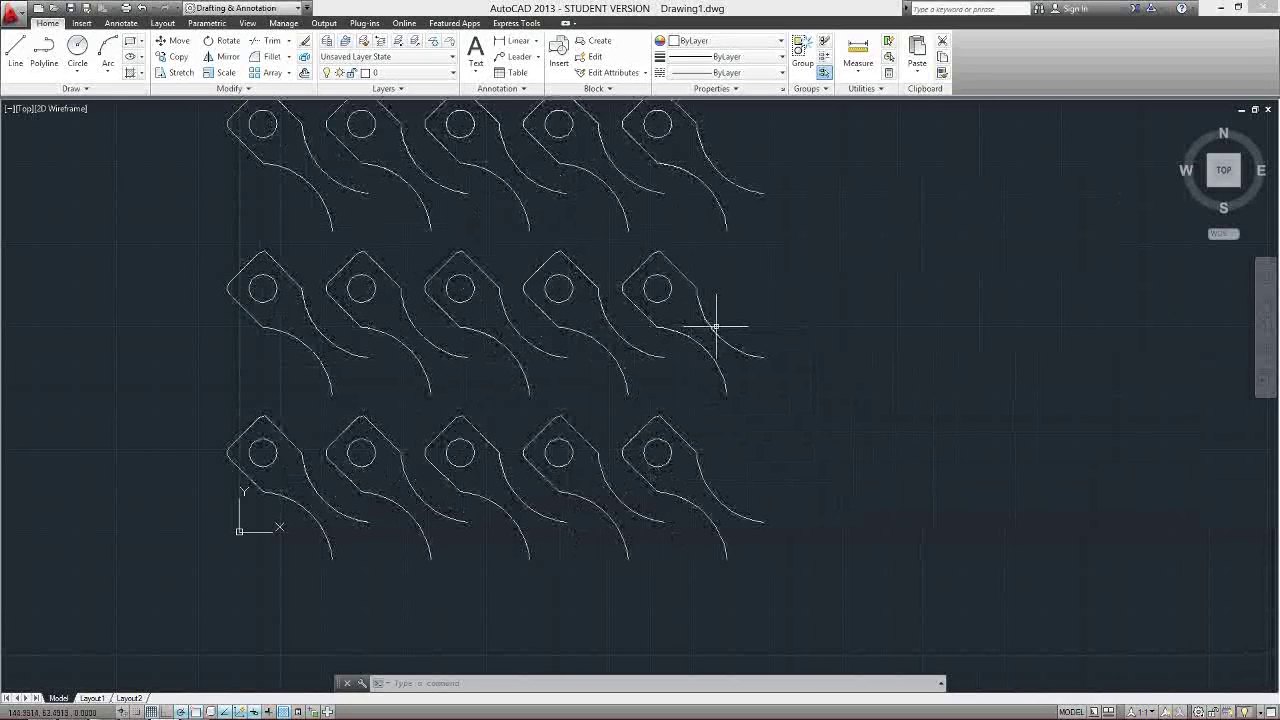
# Step: Undo the array edit and the rectangular array itself, back to the single figure
pyautogui.hotkey('ctrl', 'z')
pyautogui.hotkey('ctrl', 'z')
pyautogui.hotkey('ctrl', 'z')
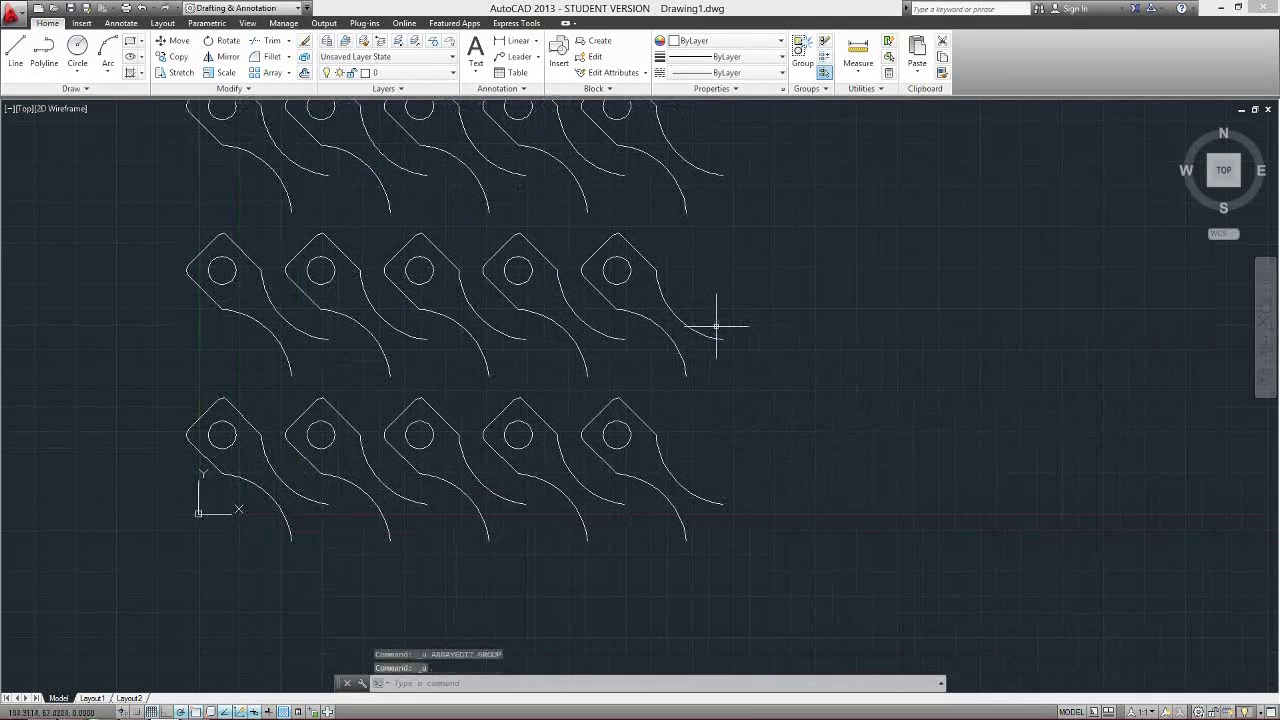
pyautogui.hotkey('ctrl', 'z')
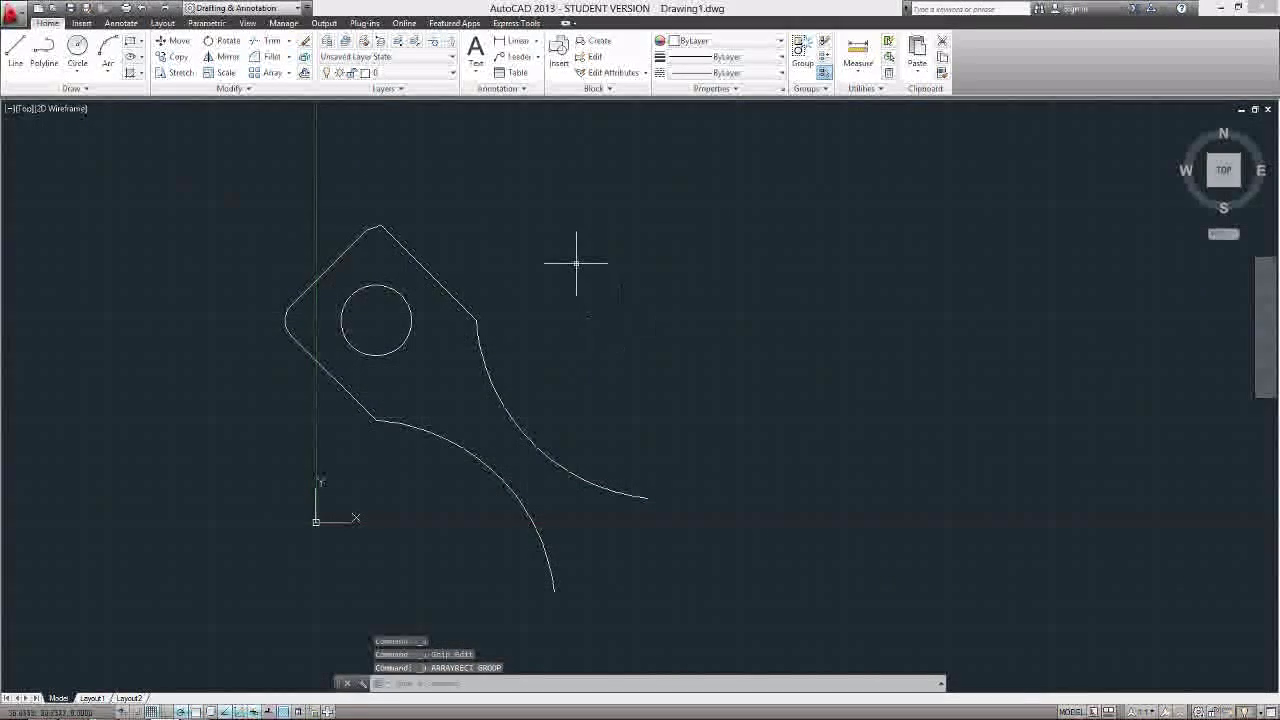
# Step: Start a rectangular array of the whole figure, including the outline, the circle and both arcs
pyautogui.click(264, 74)
pyautogui.click(889, 189)
pyautogui.click(265, 587)
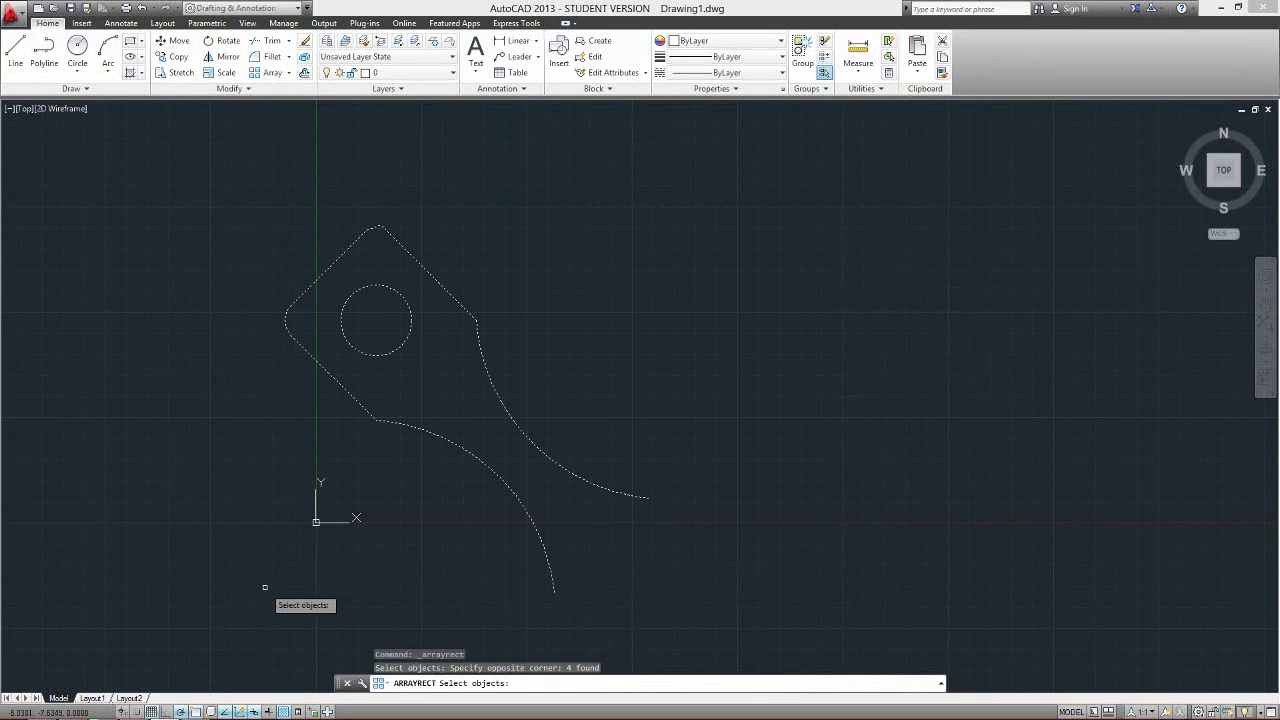
pyautogui.press('Return')
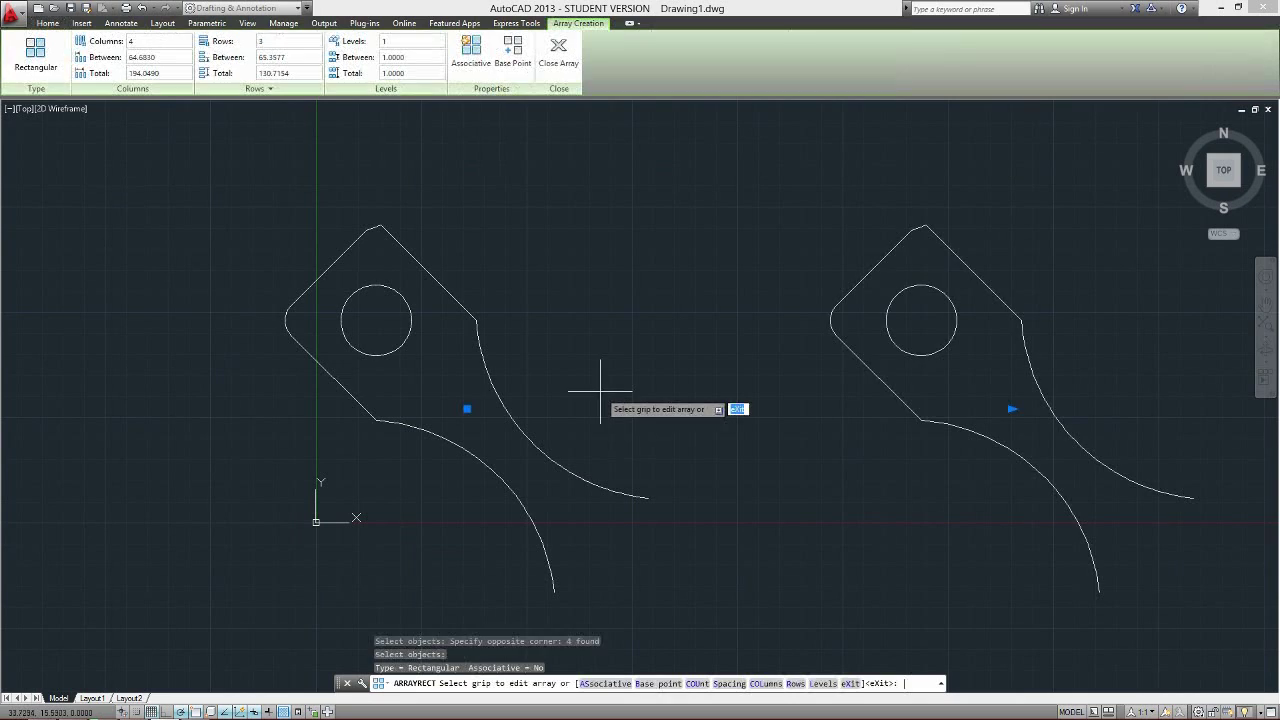
pyautogui.scroll(-2, 575, 295)
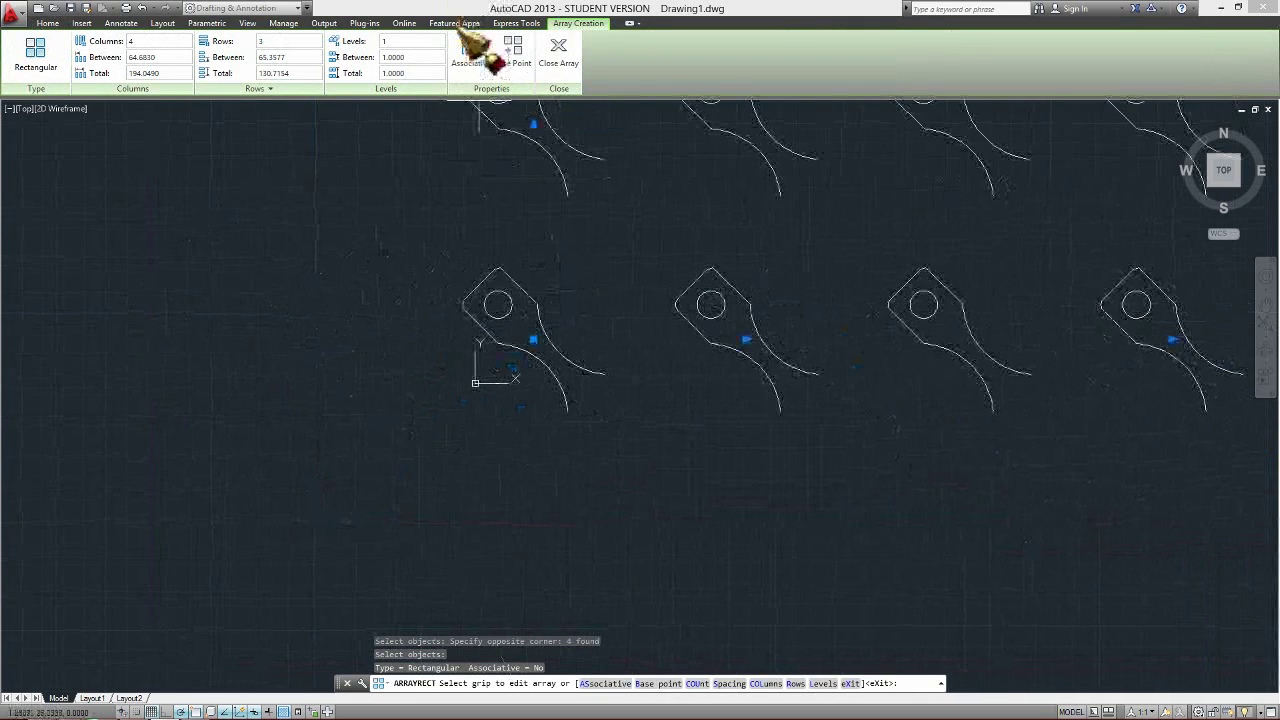
pyautogui.scroll(-2, 711, 322)
pyautogui.moveTo(711, 322); pyautogui.dragTo(465, 472, button='middle')
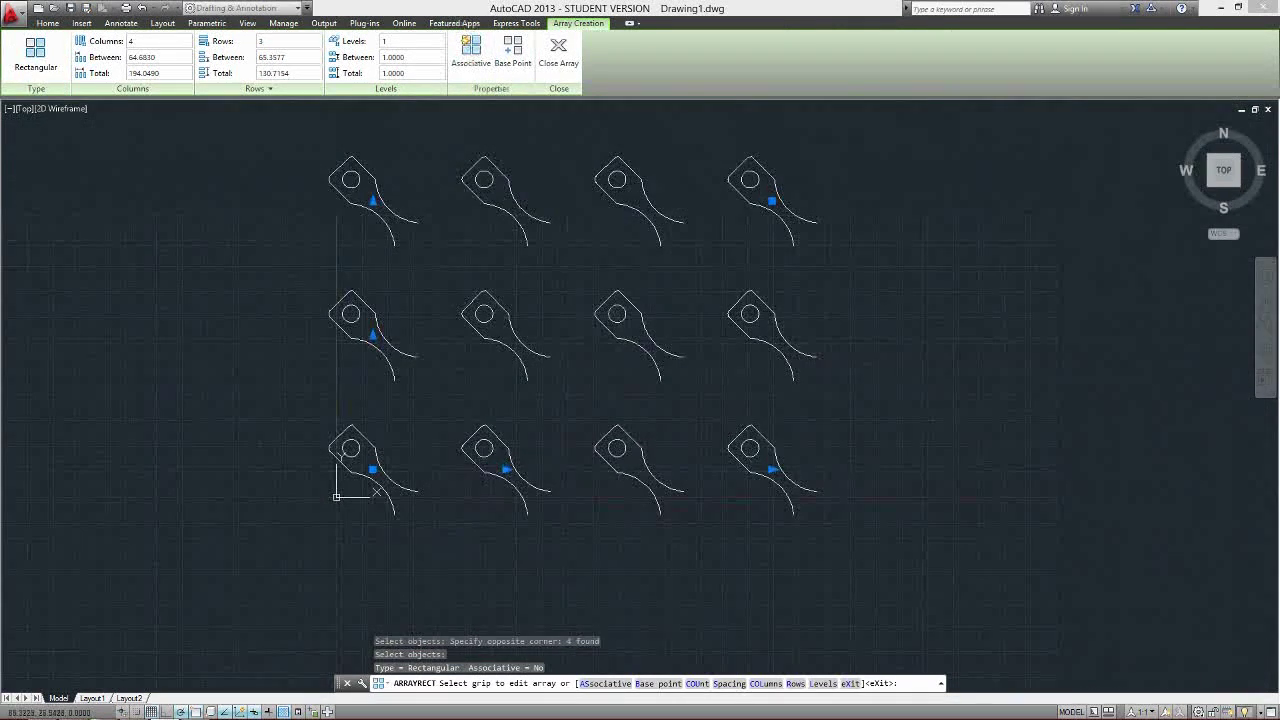
# Step: Set the spacing between the array's columns to 20 and increase it to 30
pyautogui.click(170, 59)
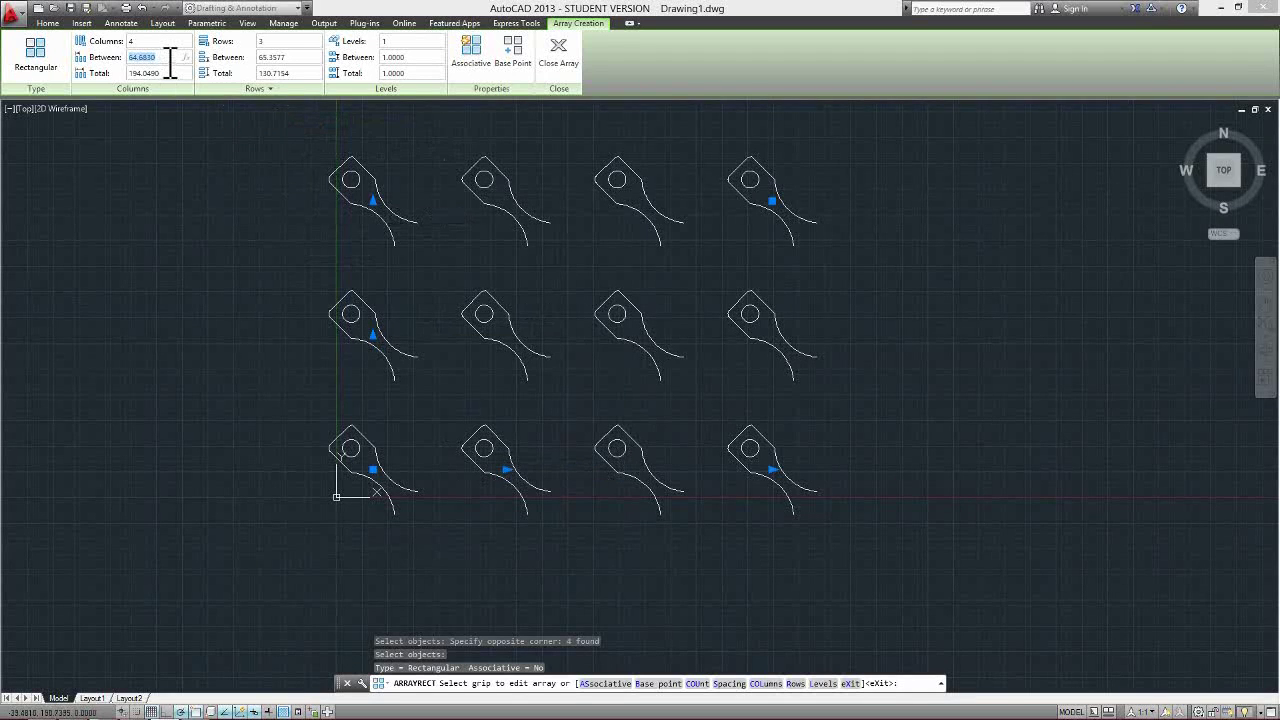
pyautogui.write('20')
pyautogui.press('Return')
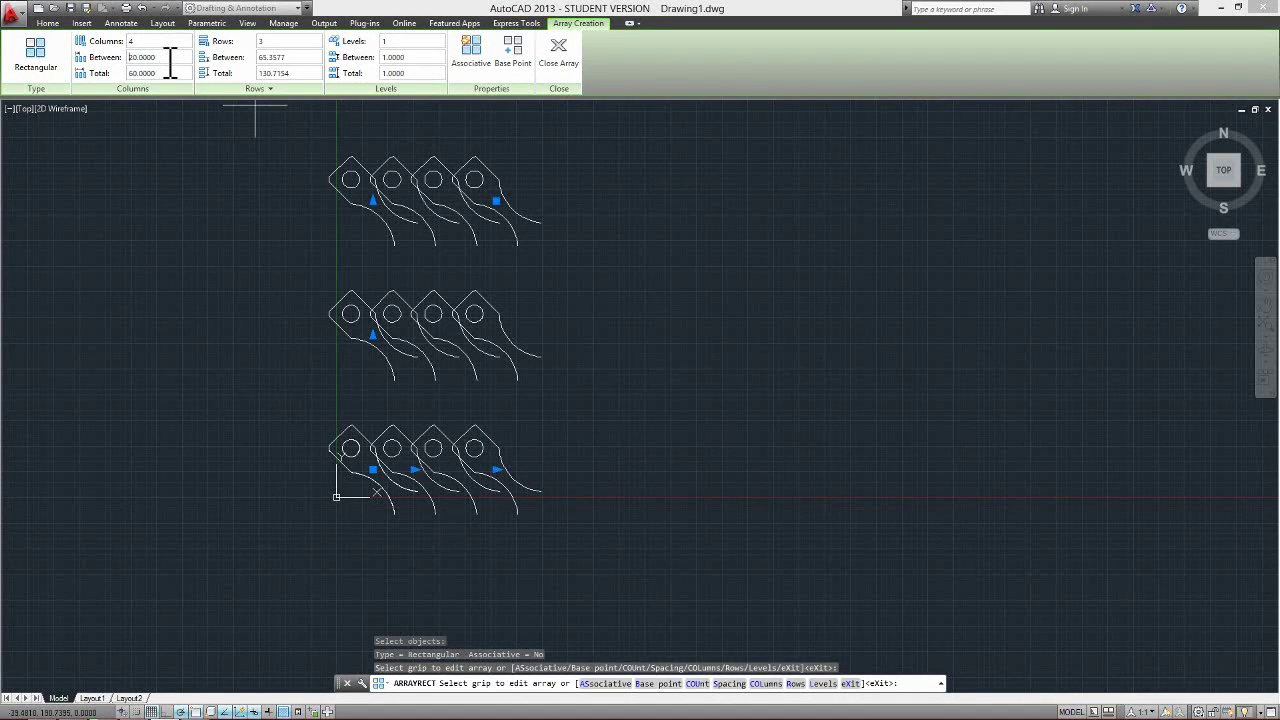
pyautogui.press('Return')
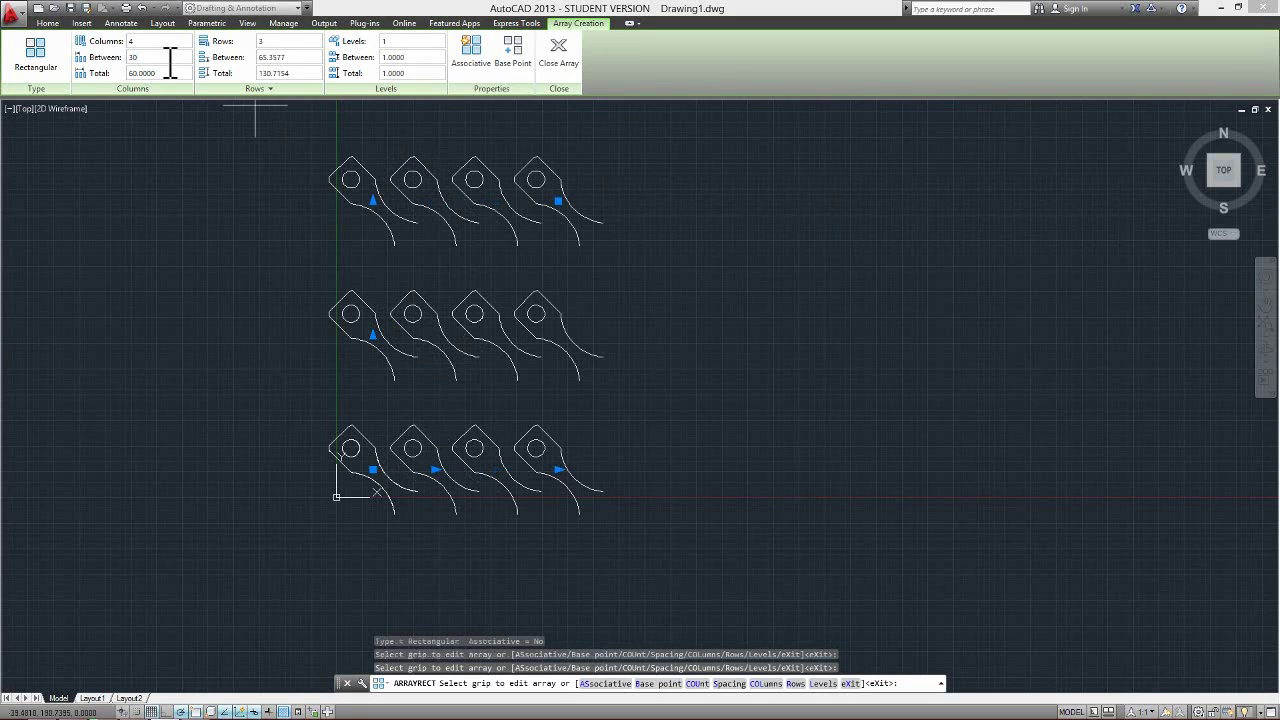
# Step: Try a row spacing of 20 for the array, increase it to 50 and finish creating the array
pyautogui.click(270, 57)
pyautogui.write('20')
pyautogui.press('Return')
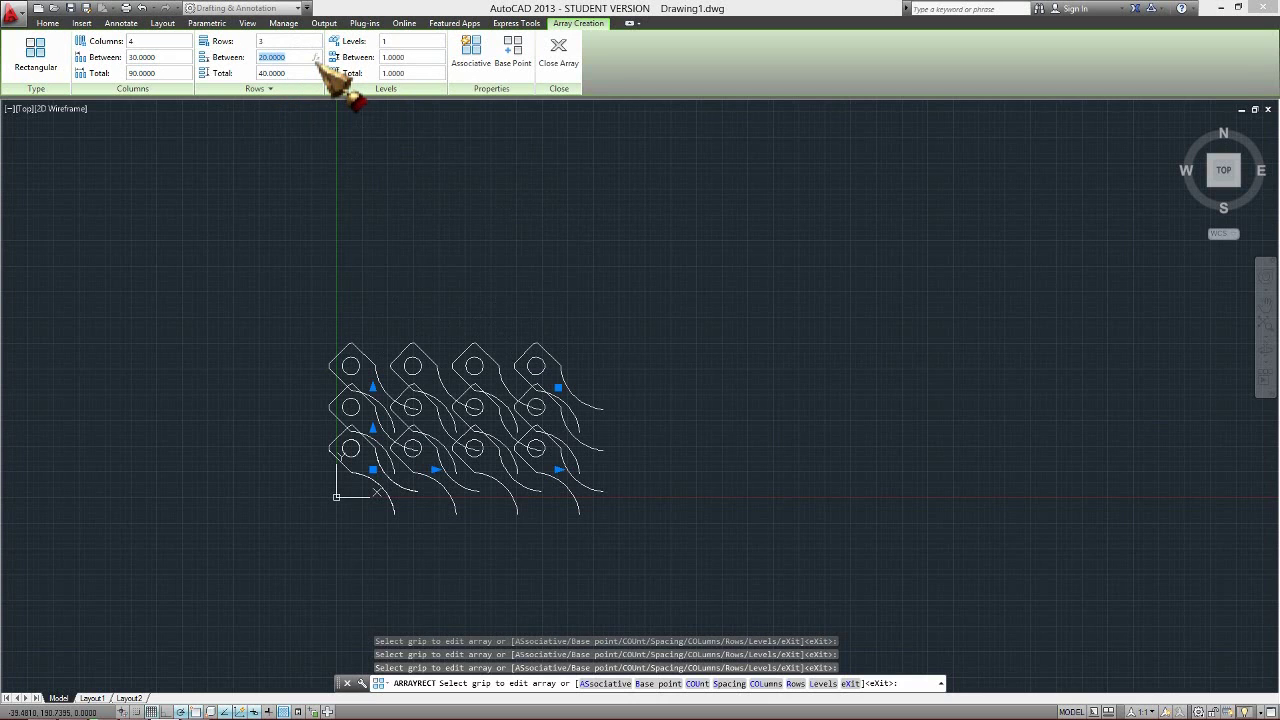
pyautogui.write('50')
pyautogui.press('Return')
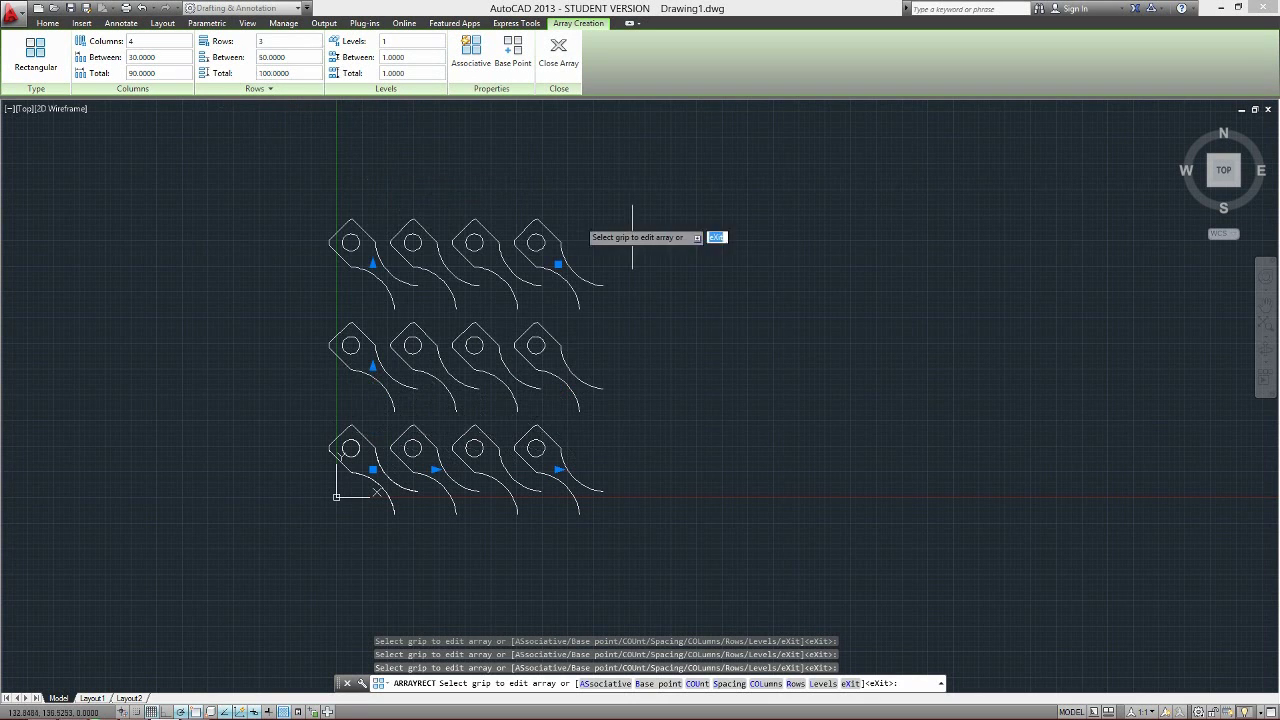
pyautogui.click(558, 60)
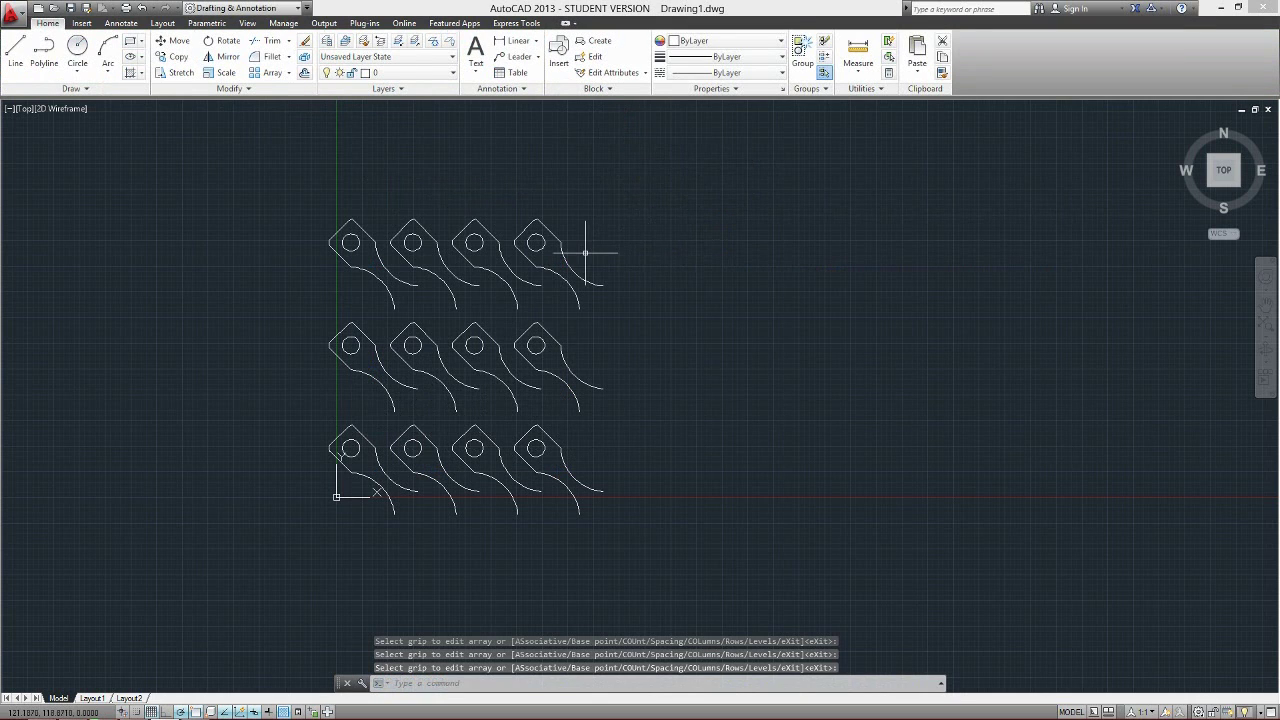
# Step: Select the objects of the last copy in the array's top row to check whether they are separate, and clear the selection
pyautogui.click(596, 208)
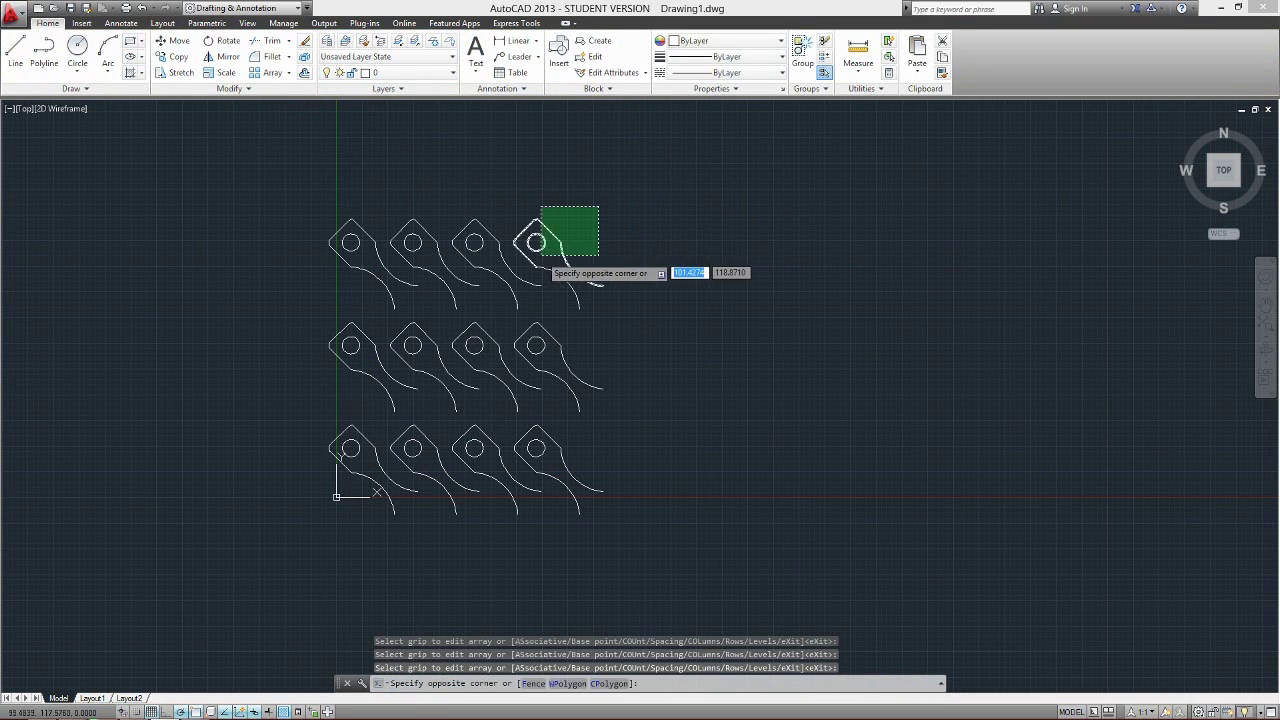
pyautogui.click(528, 271)
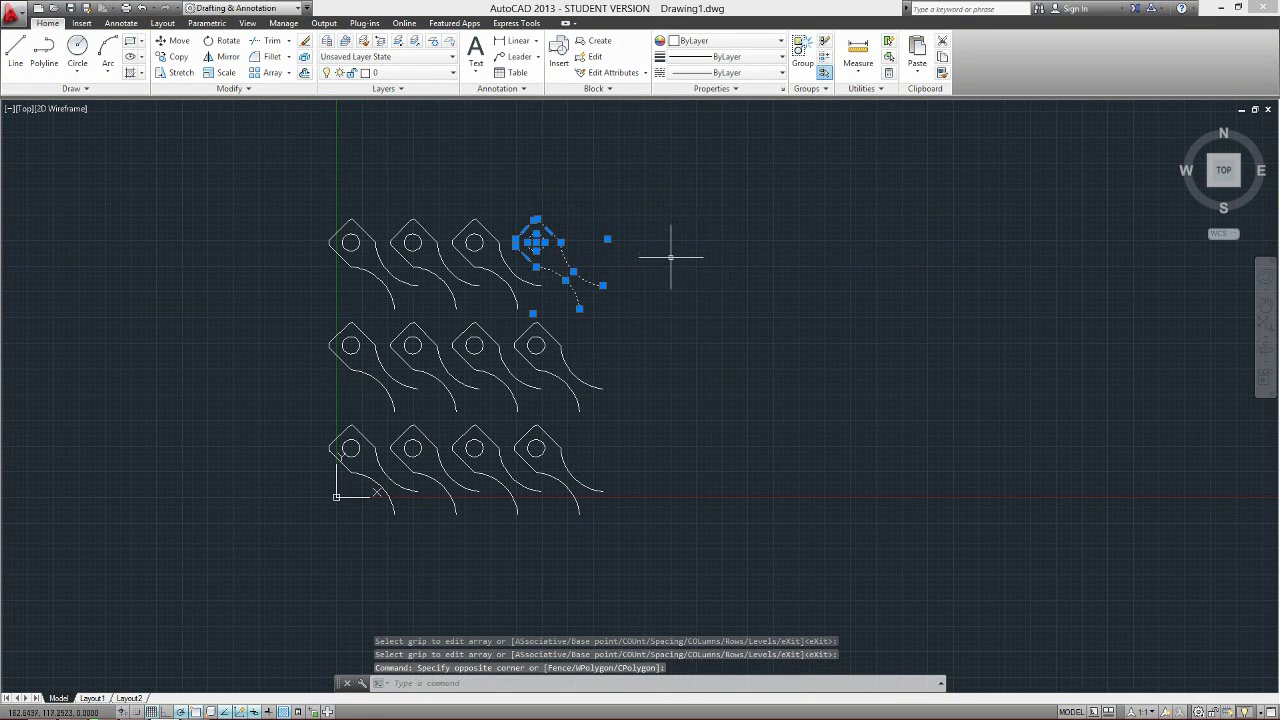
pyautogui.press('Escape')
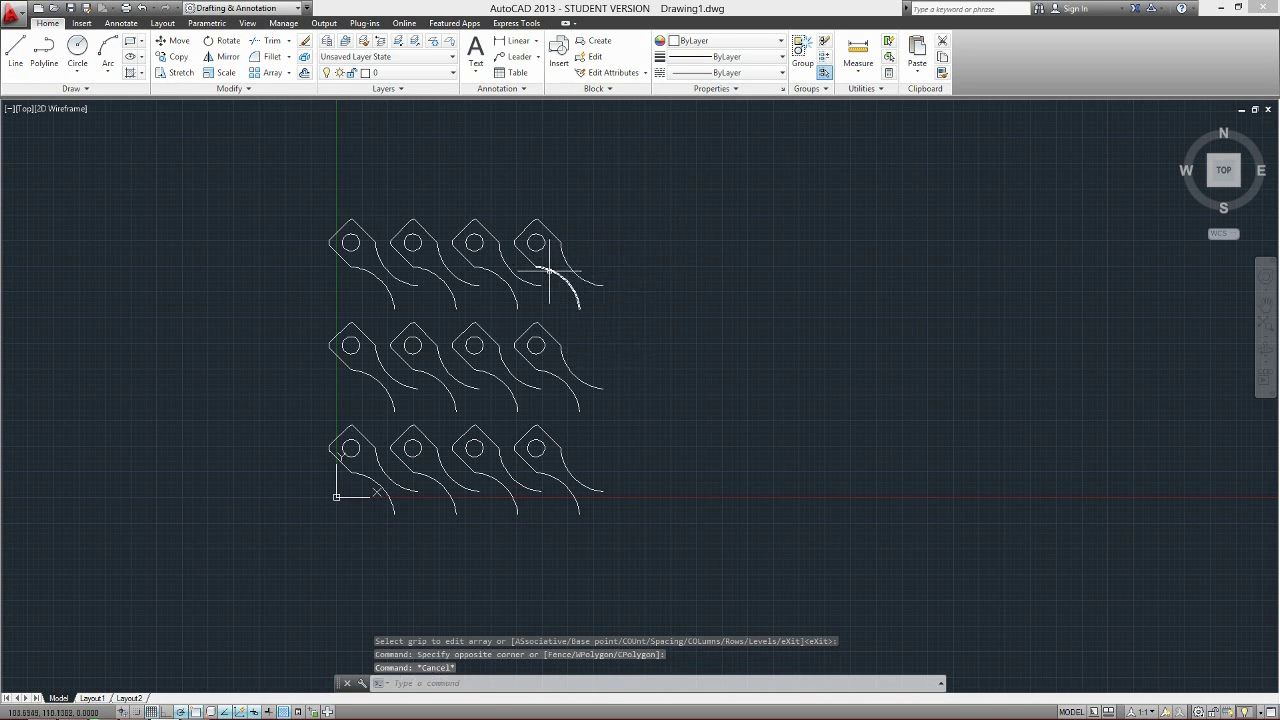
pyautogui.moveTo(571, 251); pyautogui.dragTo(655, 226, button='middle')
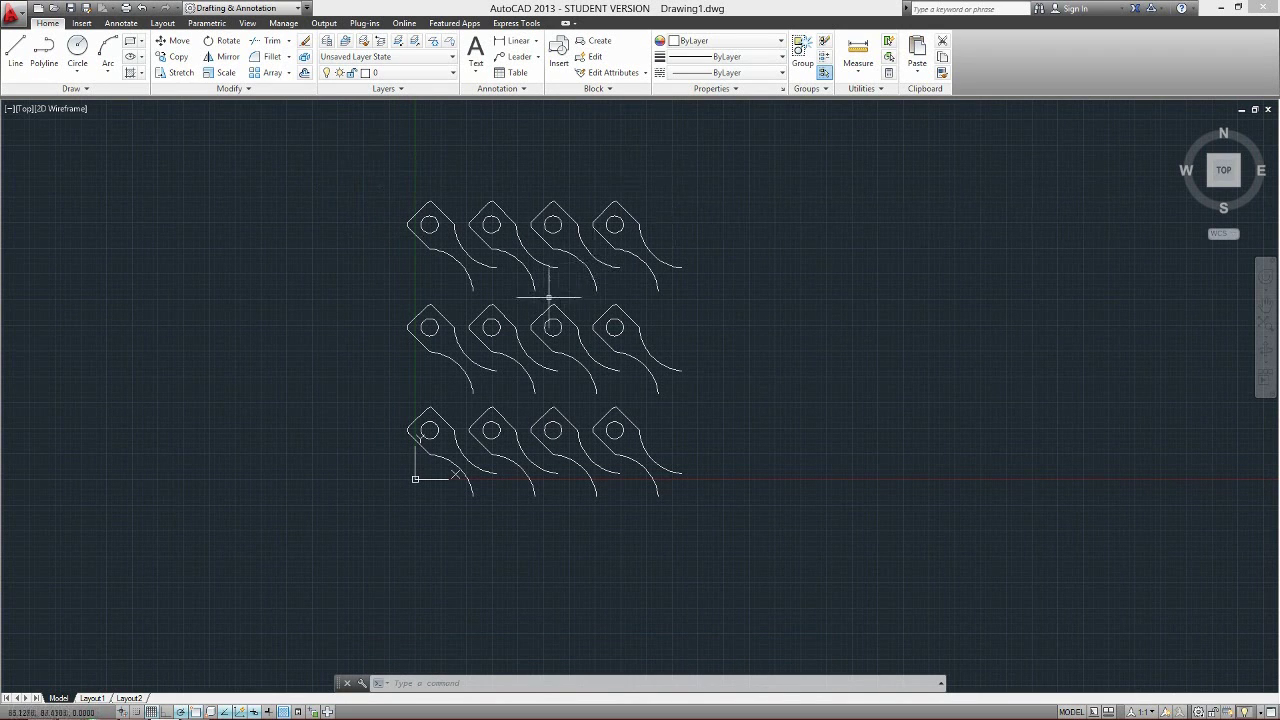
pyautogui.scroll(4, 514, 329)
pyautogui.moveTo(514, 329)
pyautogui.mouseDown(button='middle')
pyautogui.moveTo(552, 282)
pyautogui.moveTo(537, 266)
pyautogui.moveTo(495, 334)
pyautogui.mouseUp(button='middle')
pyautogui.scroll(-4, 540, 266)
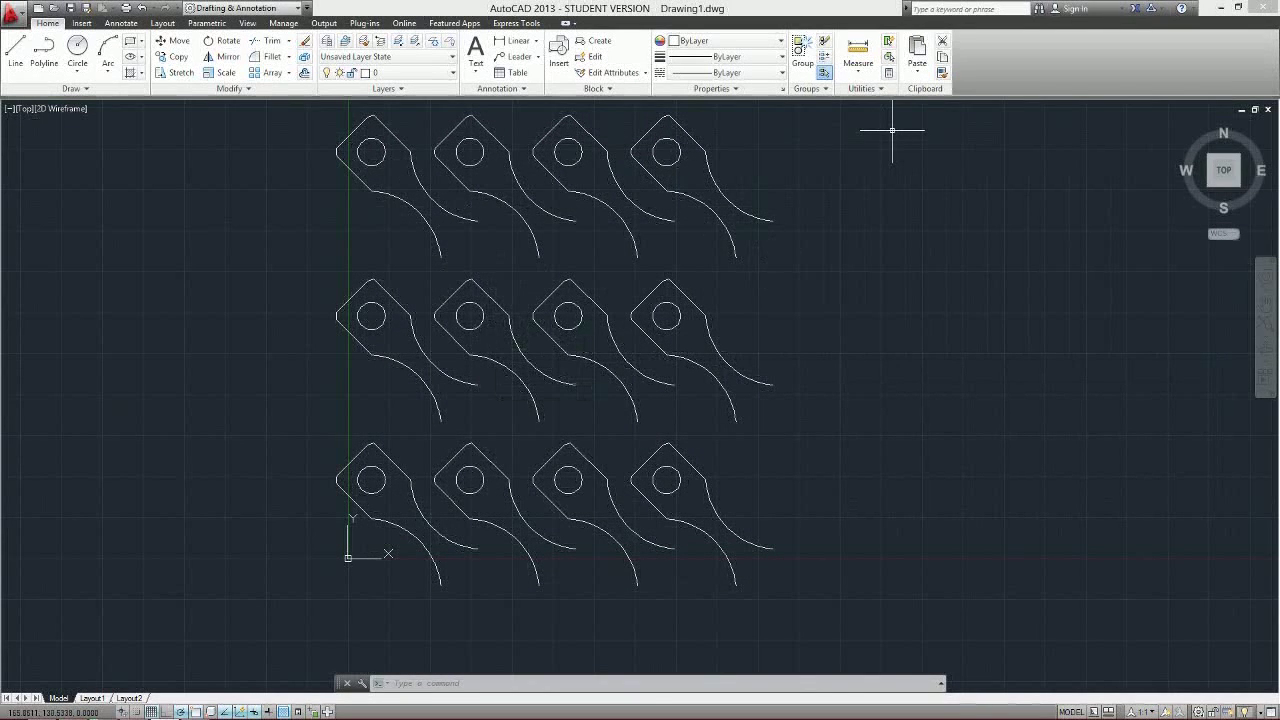
# Step: Undo the non-associative rectangular array, going back to the original figure
pyautogui.hotkey('ctrl', 'z')
pyautogui.hotkey('ctrl', 'z')
pyautogui.hotkey('ctrl', 'z')
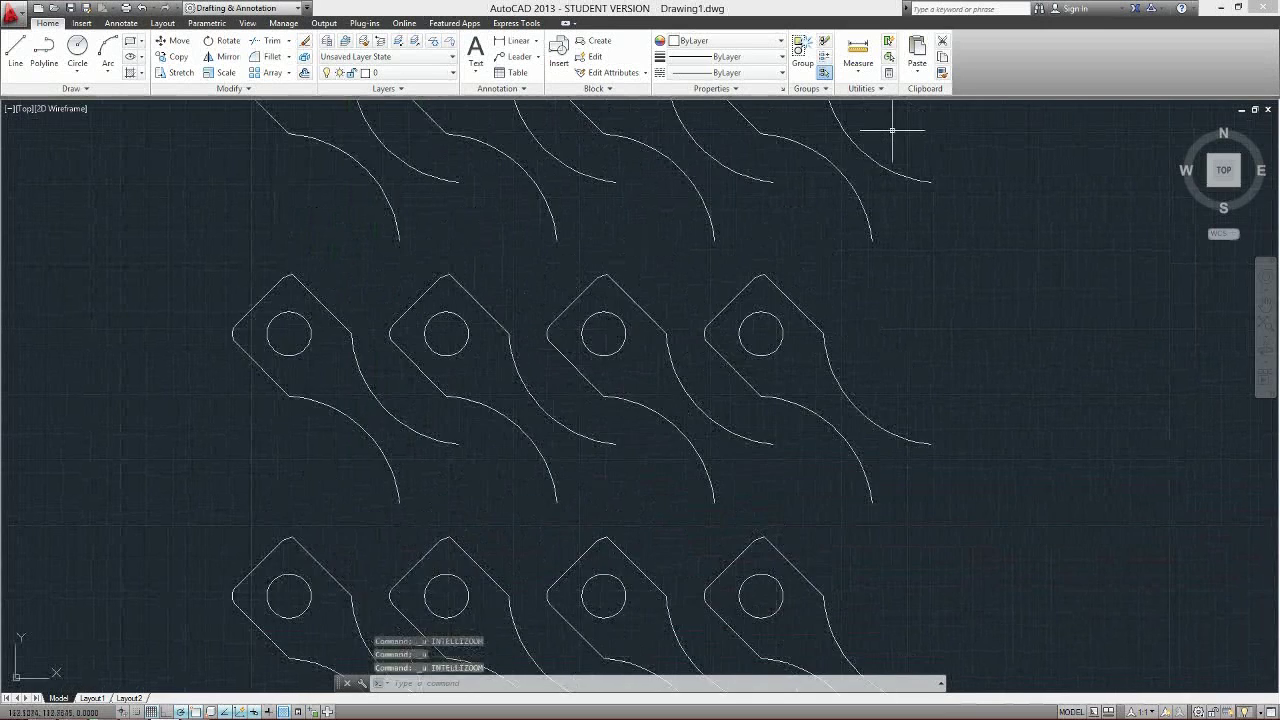
pyautogui.hotkey('ctrl', 'z')
pyautogui.hotkey('ctrl', 'z')
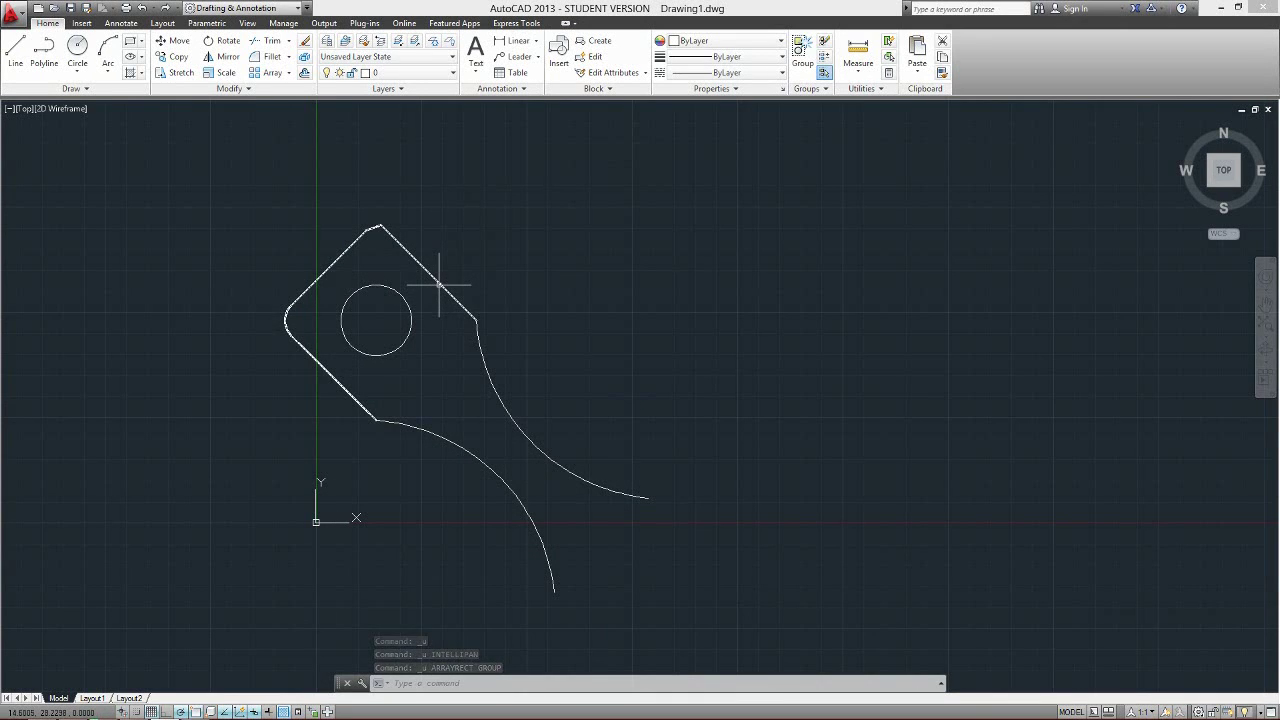
# Step: Explode the polyline outline around the circle into separate segments
pyautogui.click(304, 57)
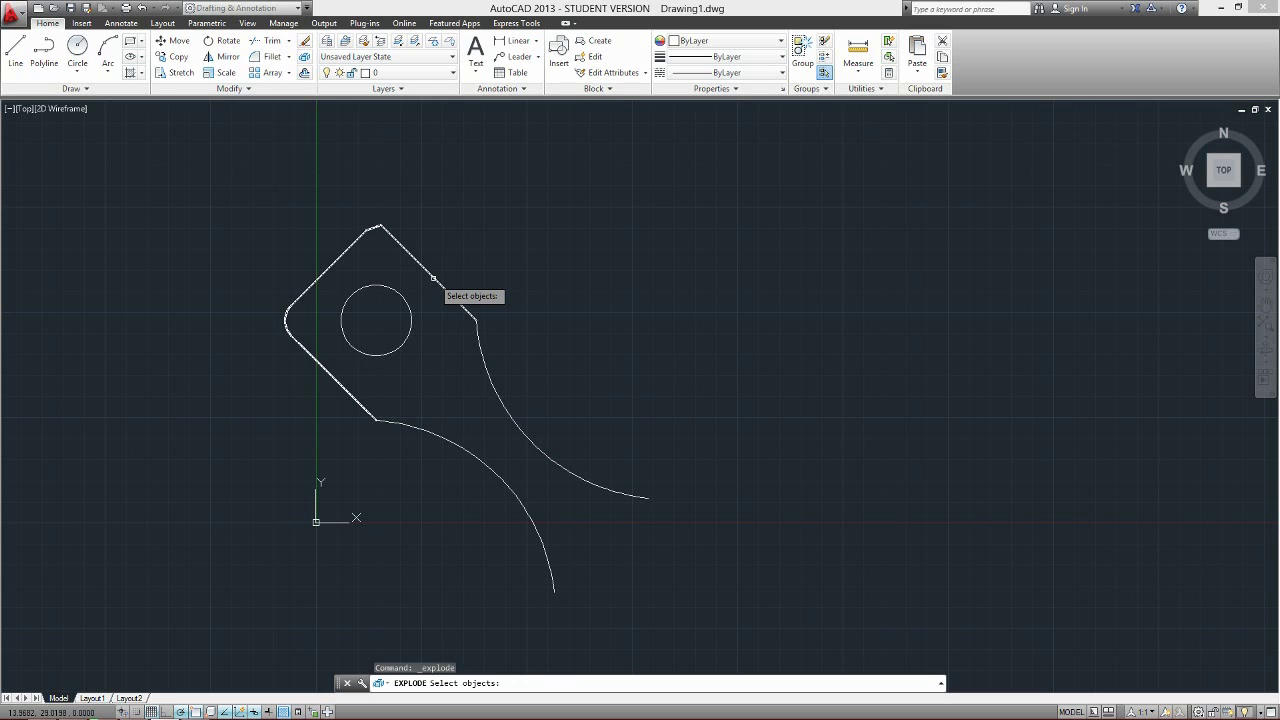
pyautogui.click(433, 278)
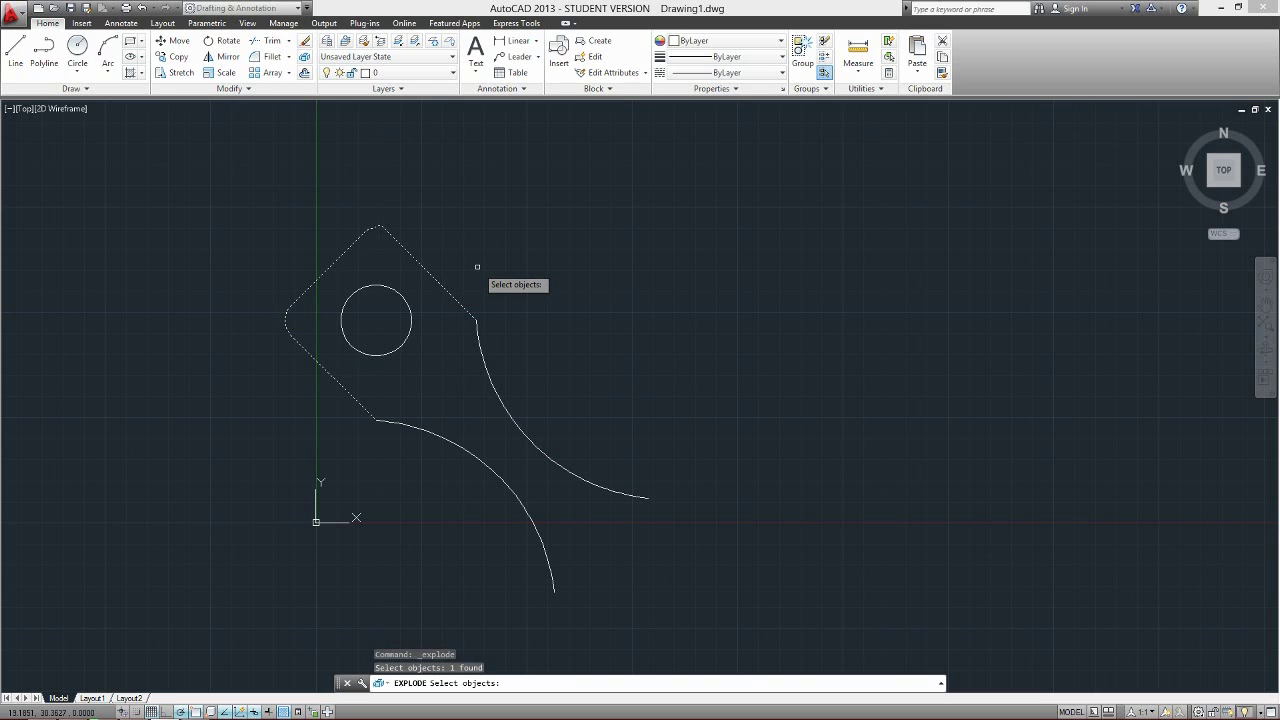
pyautogui.press('Return')
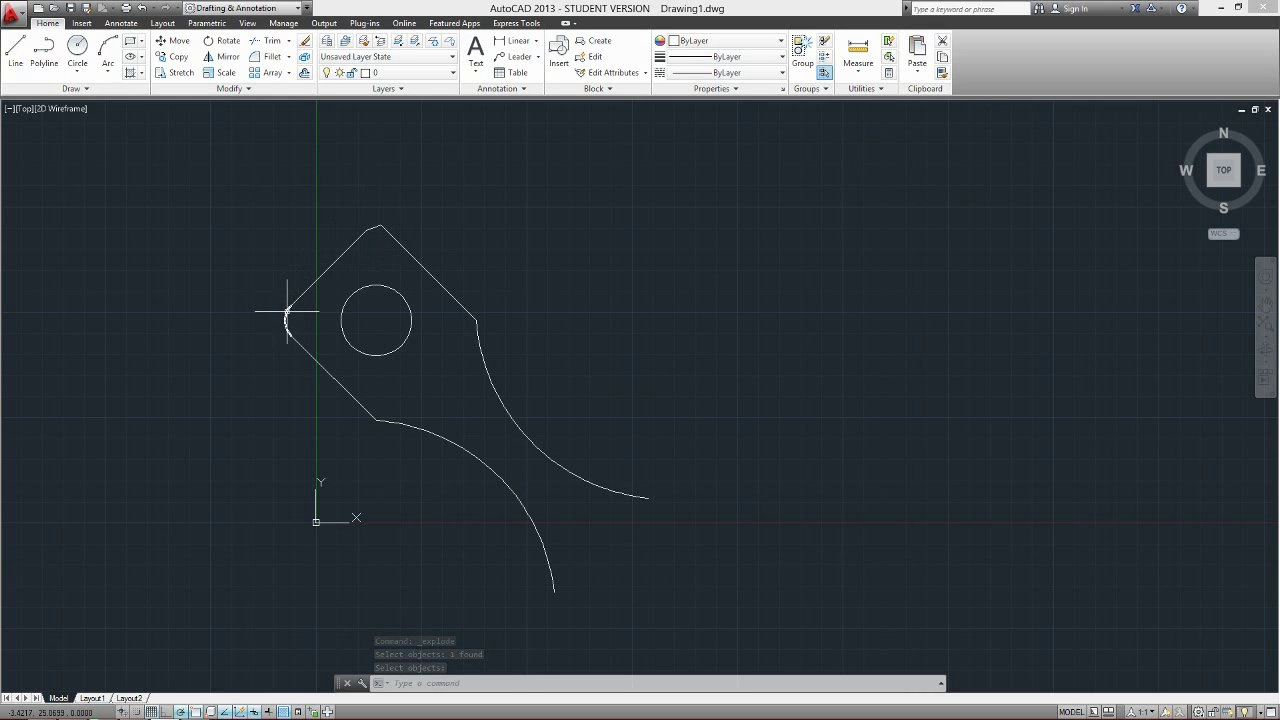
# Step: Select only the upper-right edge of the exploded outline to check that it is a separate line, and clear the selection
pyautogui.scroll(4, 350, 408)
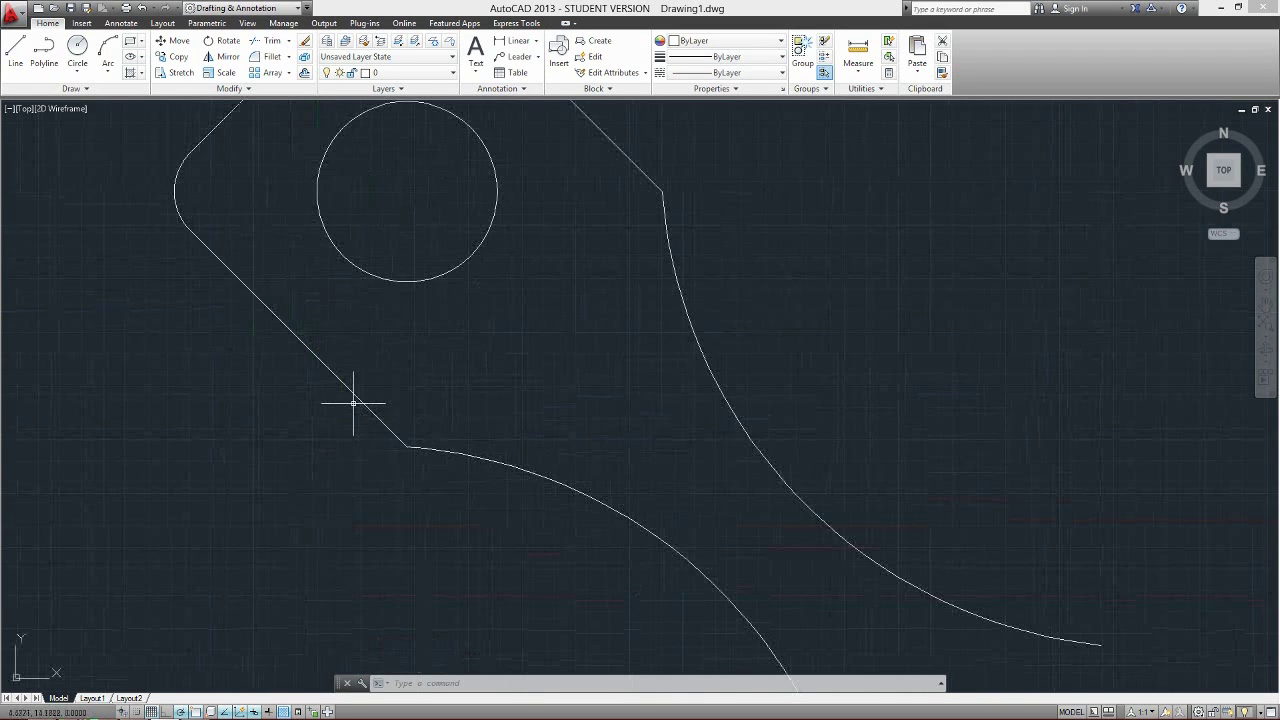
pyautogui.moveTo(449, 257)
pyautogui.mouseDown(button='middle')
pyautogui.moveTo(414, 323)
pyautogui.moveTo(415, 431)
pyautogui.mouseUp(button='middle')
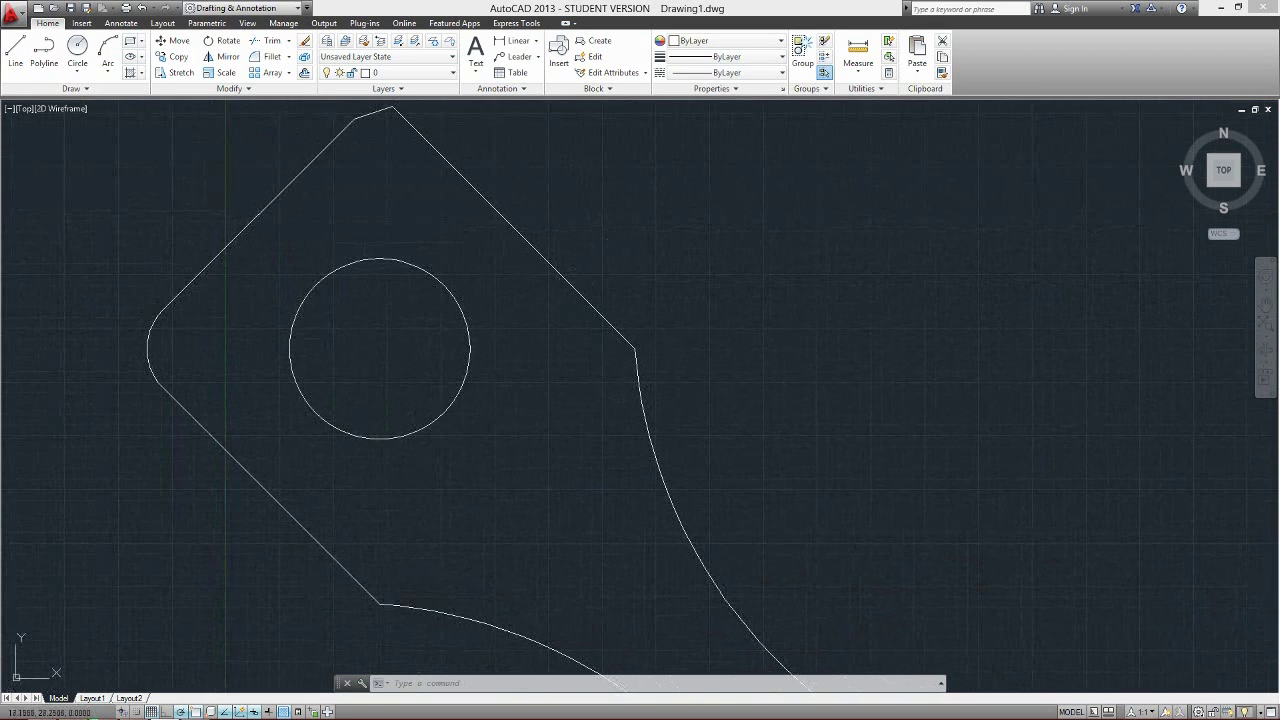
pyautogui.click(578, 292)
pyautogui.click(683, 224)
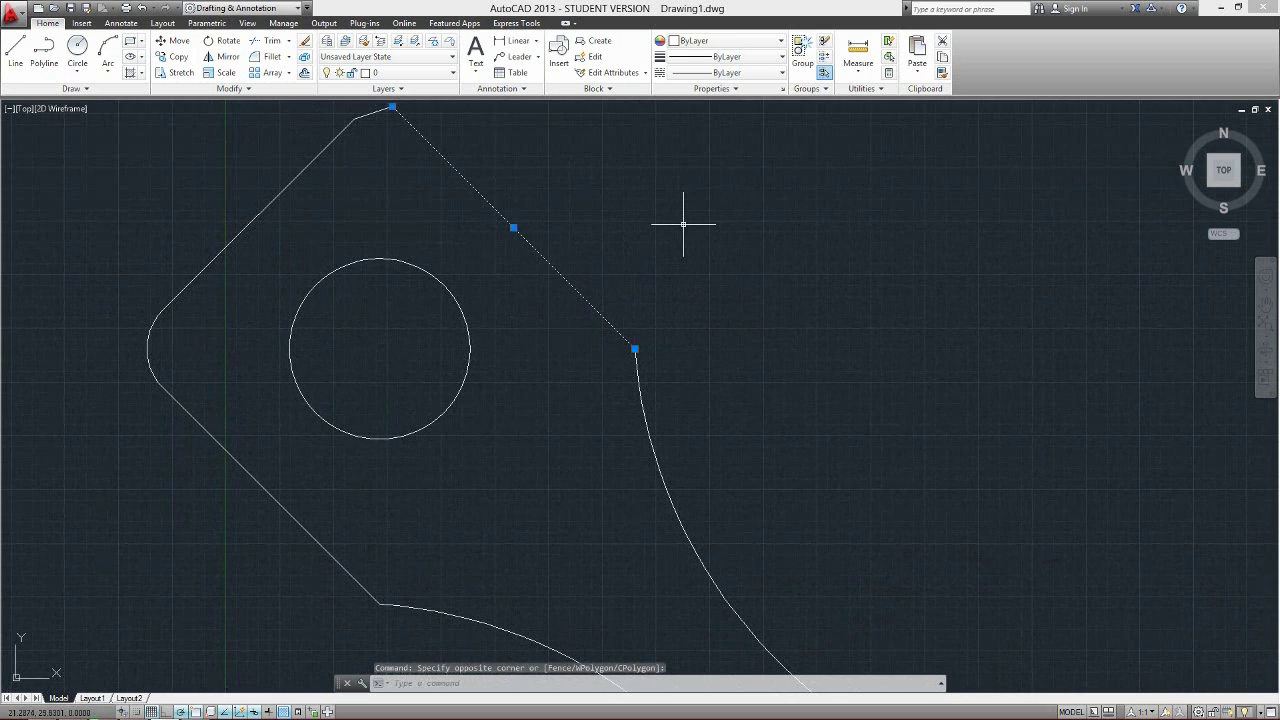
pyautogui.press('Escape')
pyautogui.scroll(-2, 658, 261)
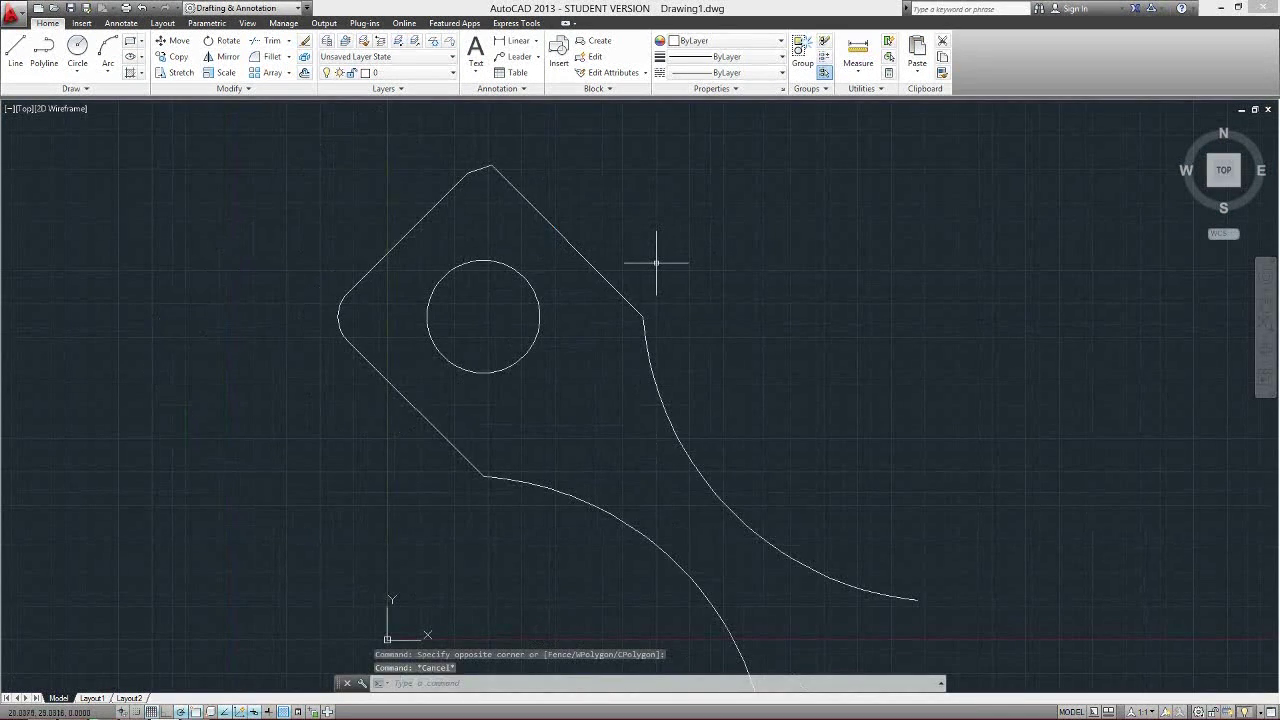
pyautogui.scroll(-2, 652, 273)
pyautogui.moveTo(651, 286); pyautogui.dragTo(509, 277, button='middle')
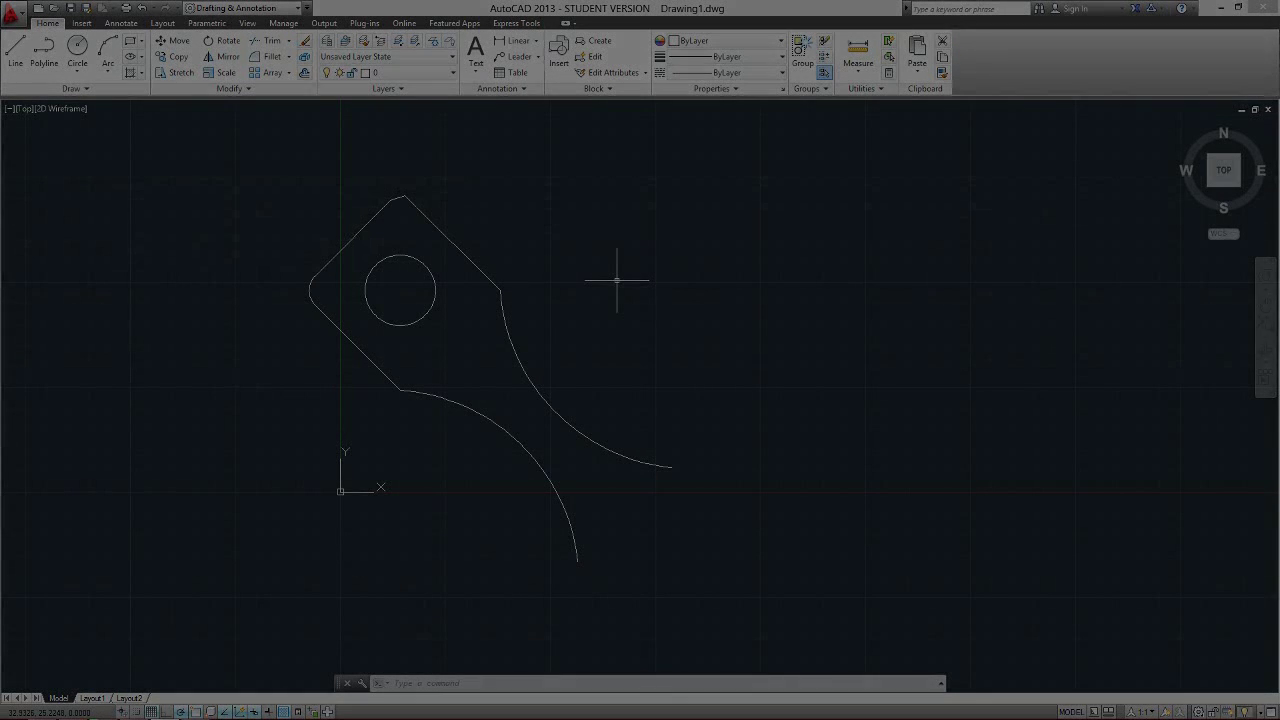
pyautogui.moveTo(617, 280)
pyautogui.mouseDown(button='middle')
pyautogui.moveTo(560, 297)
pyautogui.moveTo(650, 311)
pyautogui.mouseUp(button='middle')
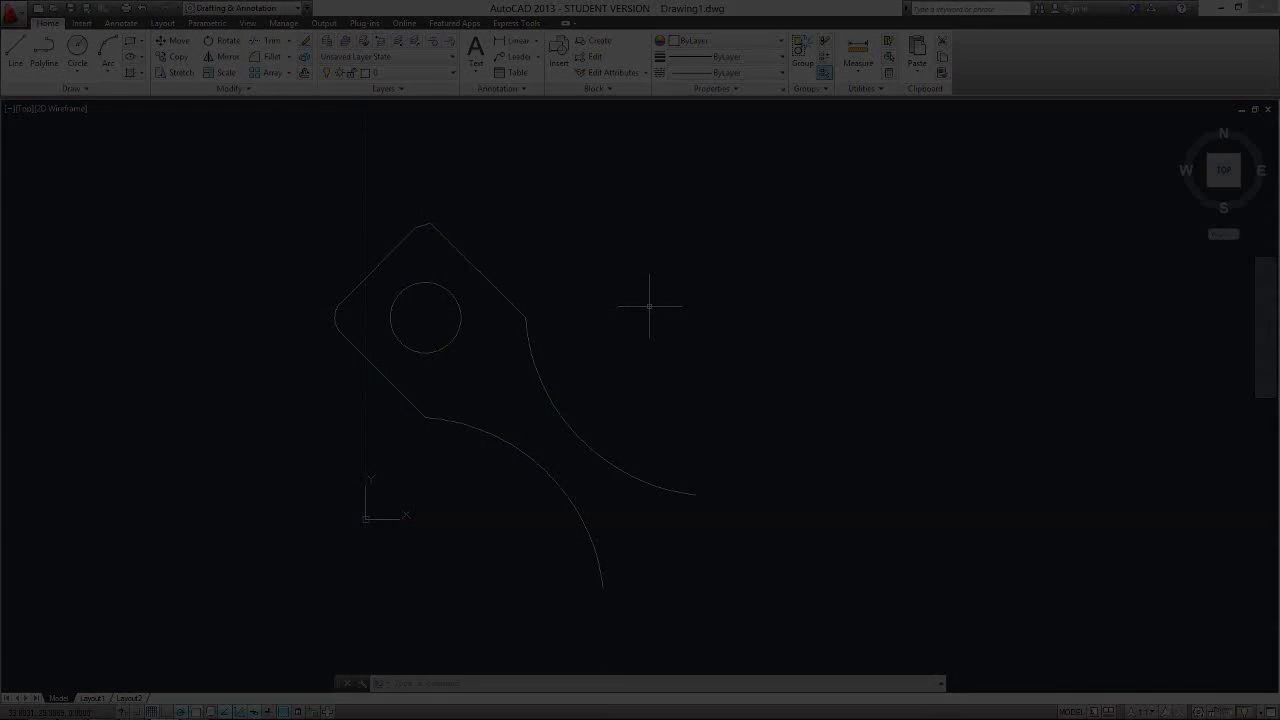